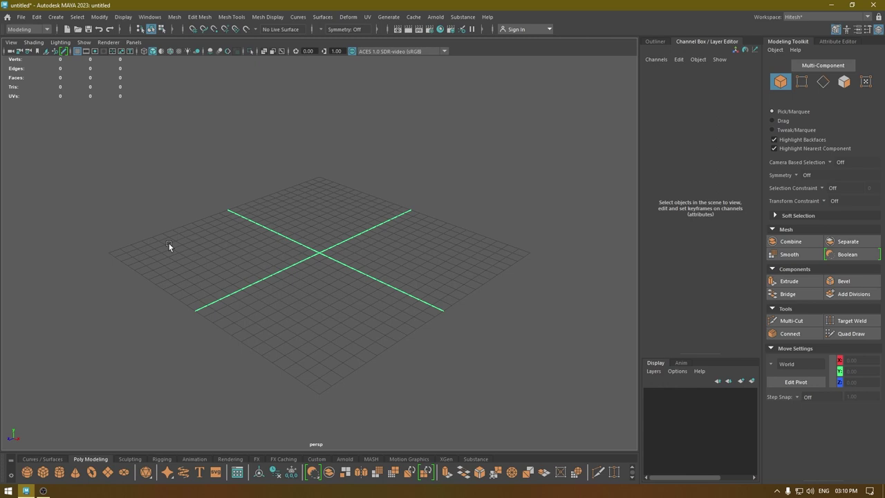
key("e")
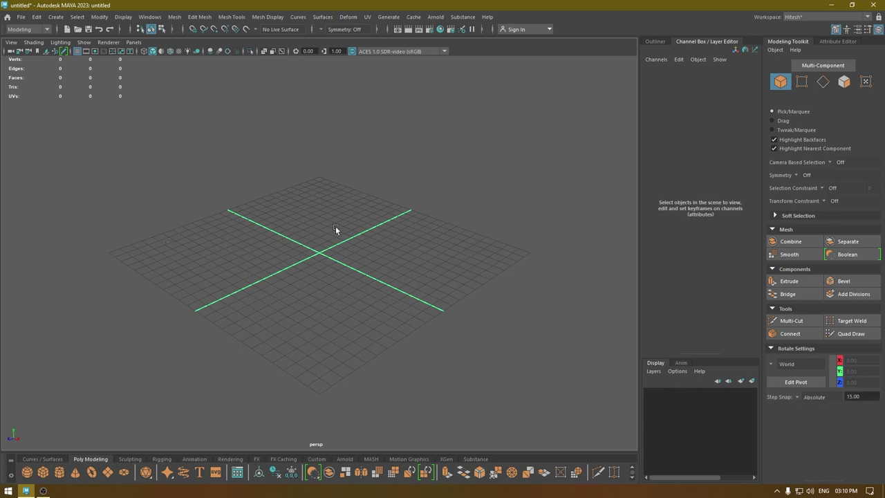
key("super+e")
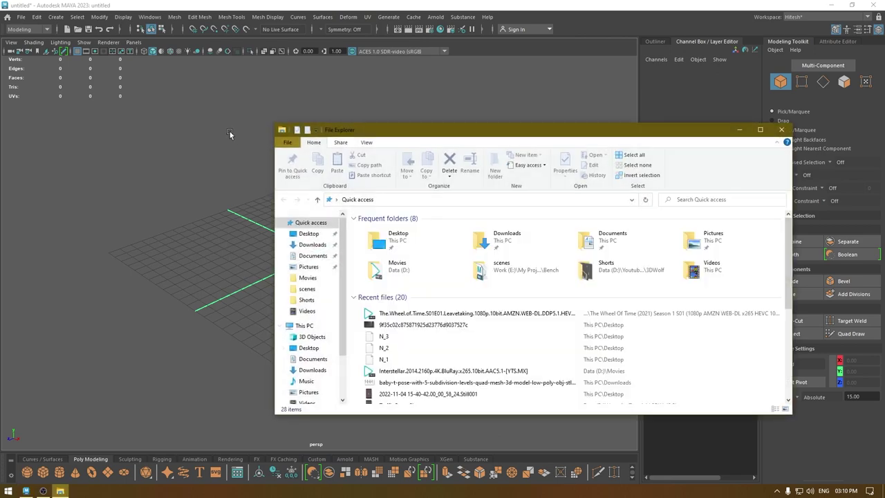
left_click(782, 133)
Step: Open the traffic cone reference image in PureRef over the viewport, then return to Maya with the Move tool active
key("super")
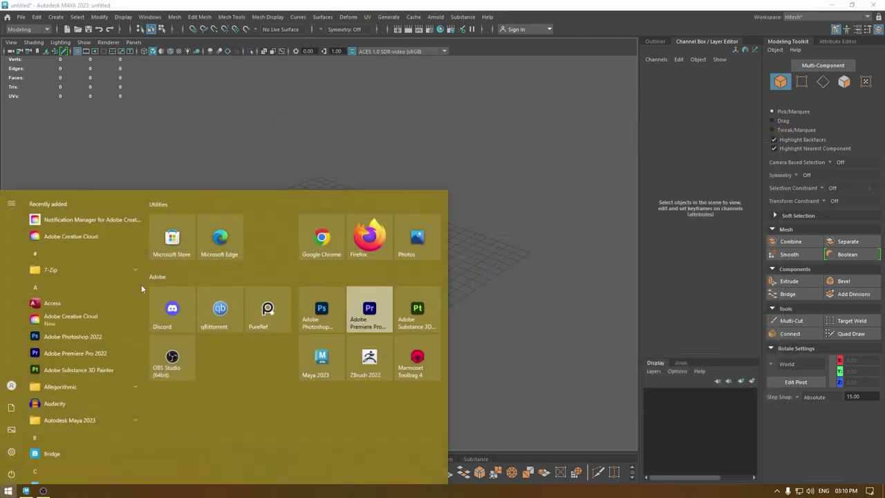
left_click(323, 234)
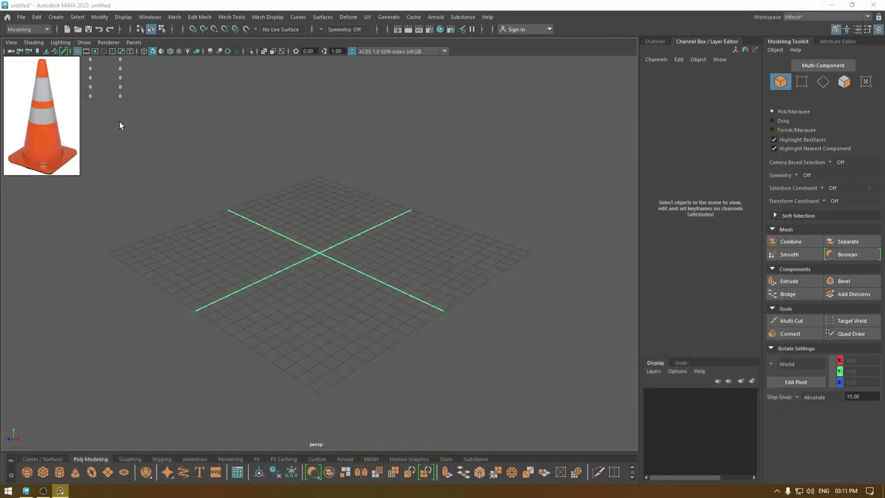
left_click(181, 203)
key("w")
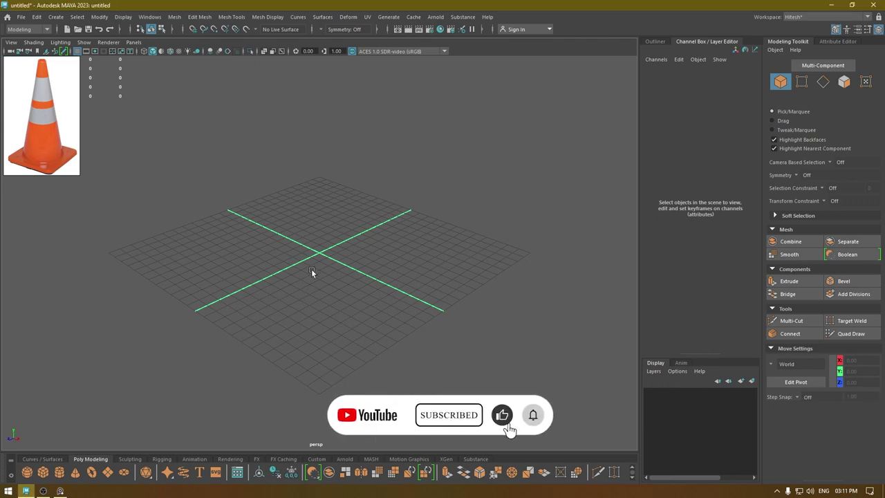
Step: Create a polygon cube at the origin and set its width and depth to 4
left_click_drag(312, 271, 327, 289, "alt")
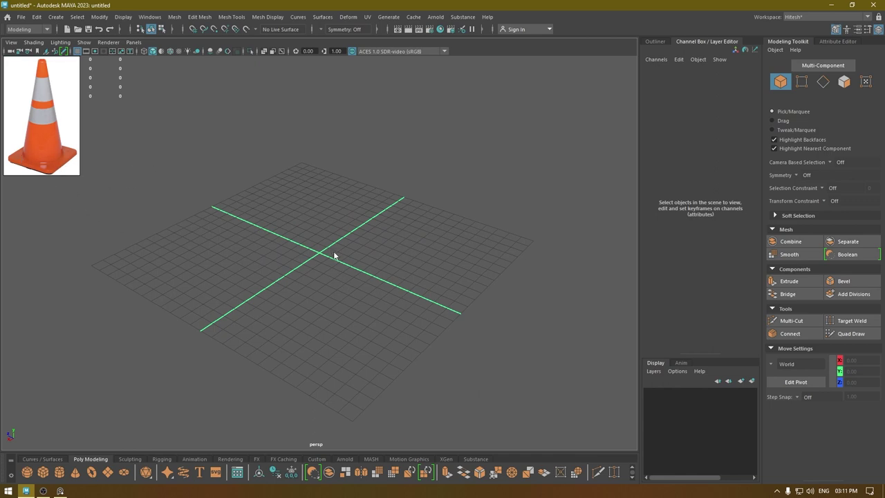
right_click_drag(333, 251, 316, 280, "shift")
key("t")
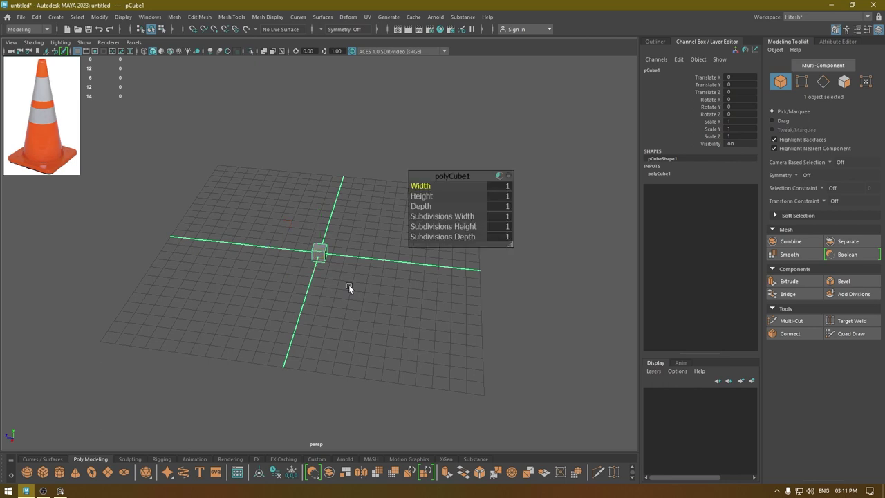
left_click_drag(349, 284, 502, 191, "alt")
left_click(501, 187)
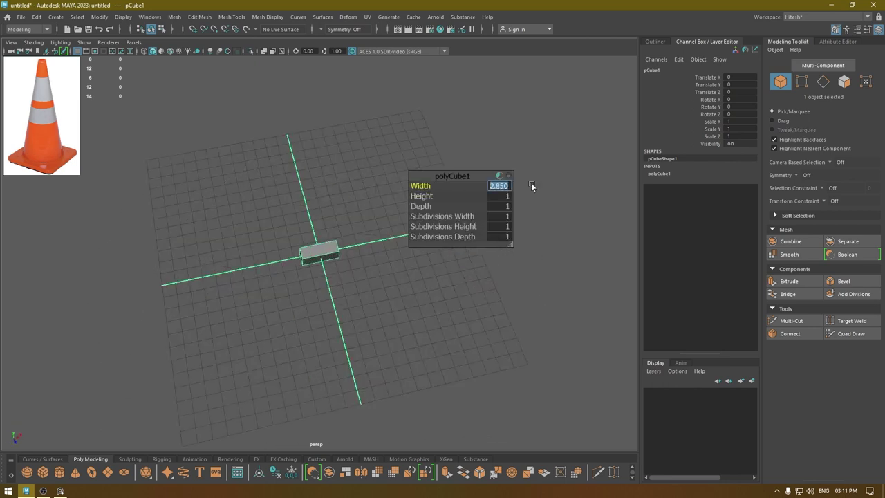
type("4")
key("Tab")
key("Tab")
type("4")
key("Return")
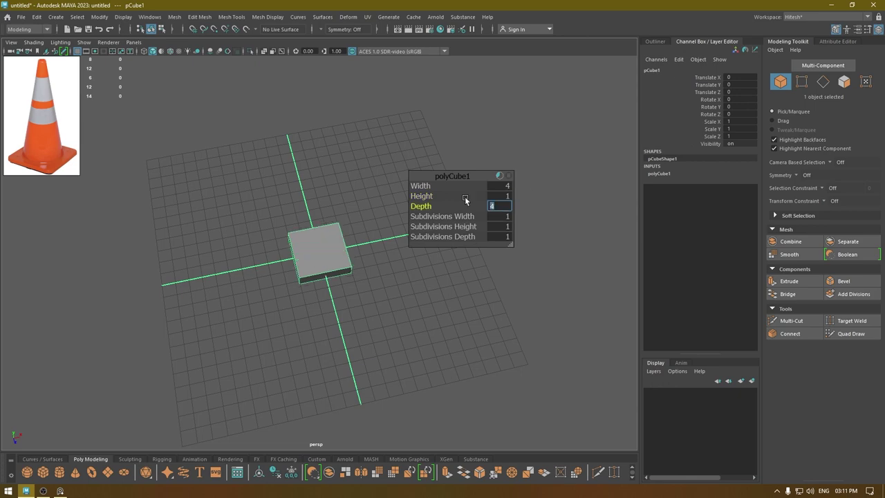
Step: Set the cube's height to 0.25 to make a thin square base slab
left_click_drag(320, 269, 280, 225, "alt")
right_click_drag(281, 226, 362, 364, "alt")
left_click_drag(307, 287, 326, 337, "alt")
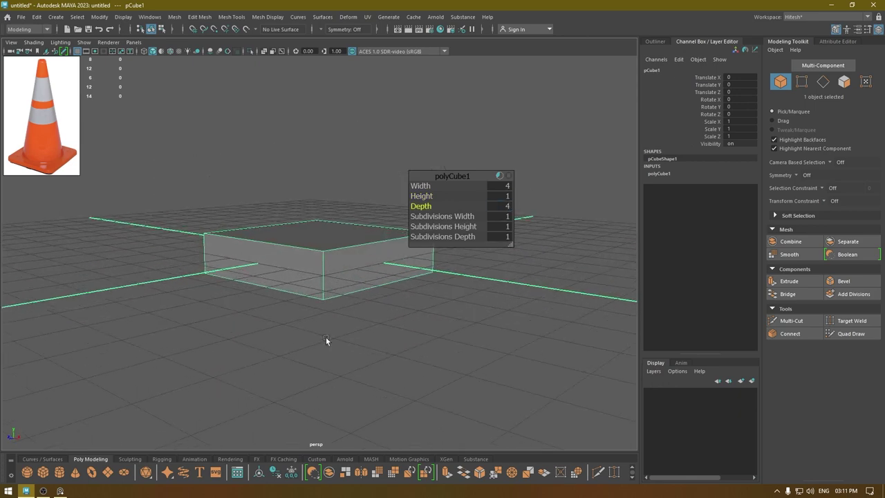
left_click_drag(349, 235, 331, 248, "alt")
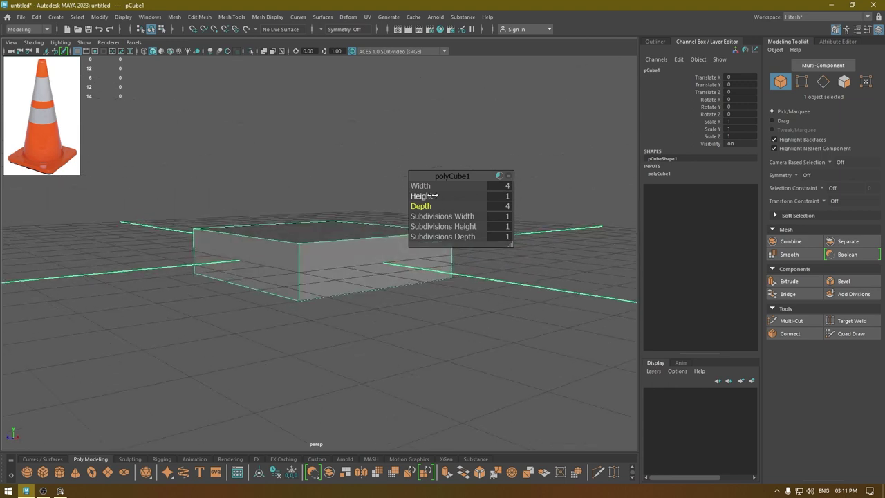
left_click_drag(438, 197, 397, 201)
left_click(504, 199)
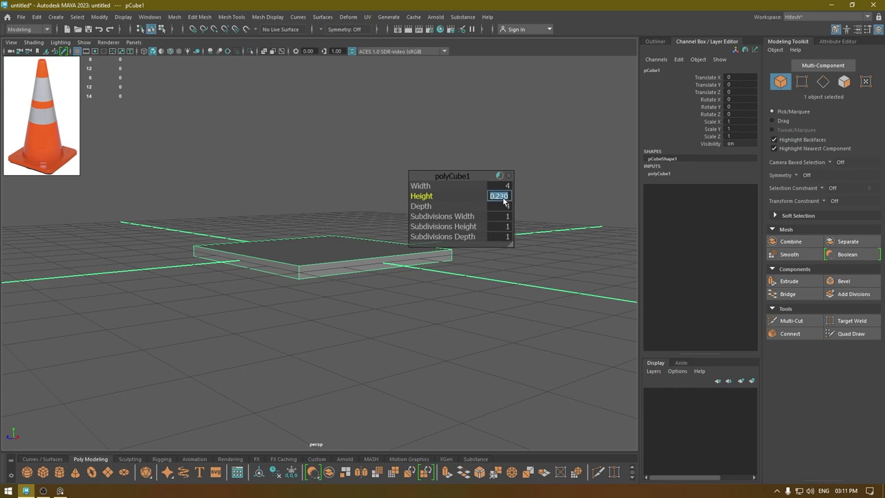
type("0")
key("Return")
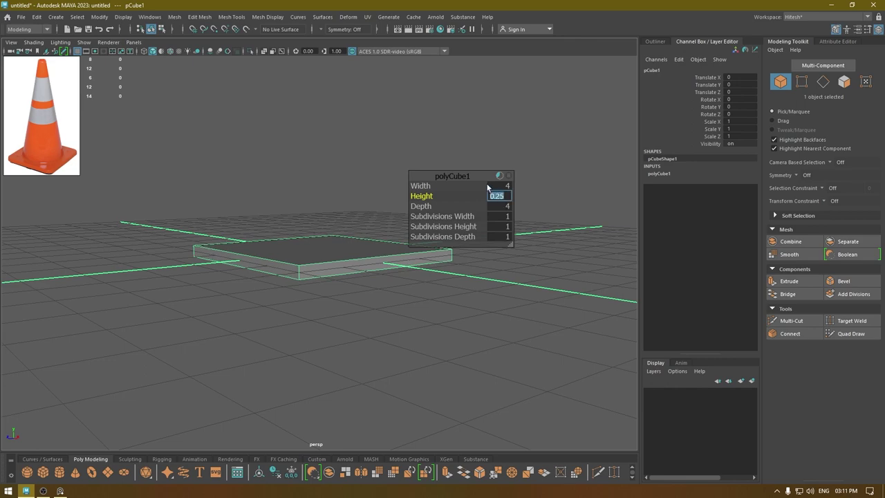
left_click_drag(317, 292, 401, 327, "alt")
key("w")
scroll(387, 316, "up", 2)
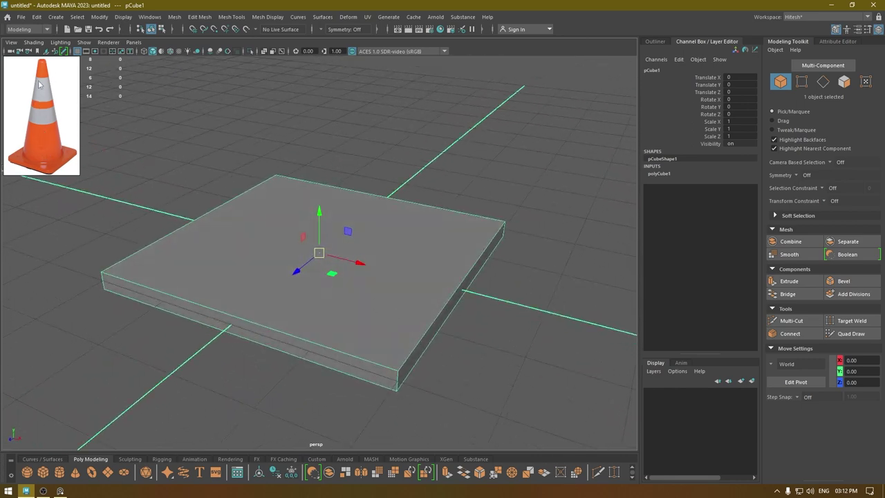
left_click_drag(170, 182, 68, 116, "alt")
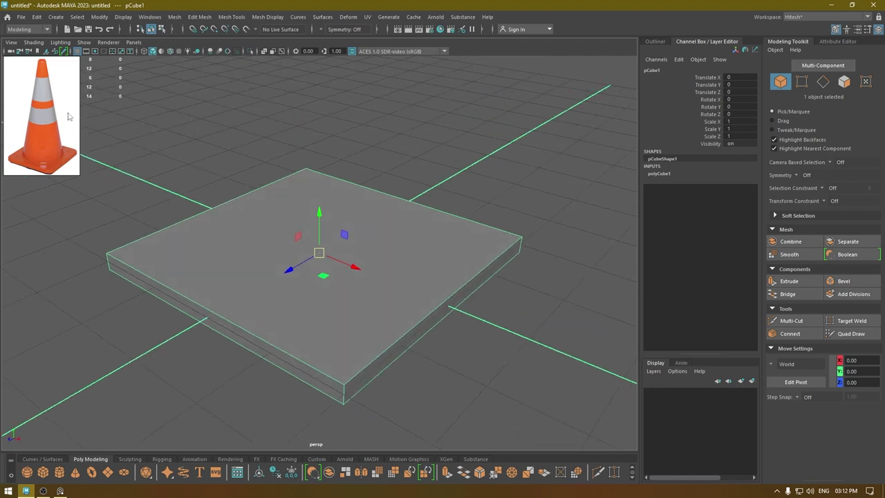
left_click_drag(198, 230, 156, 206, "alt")
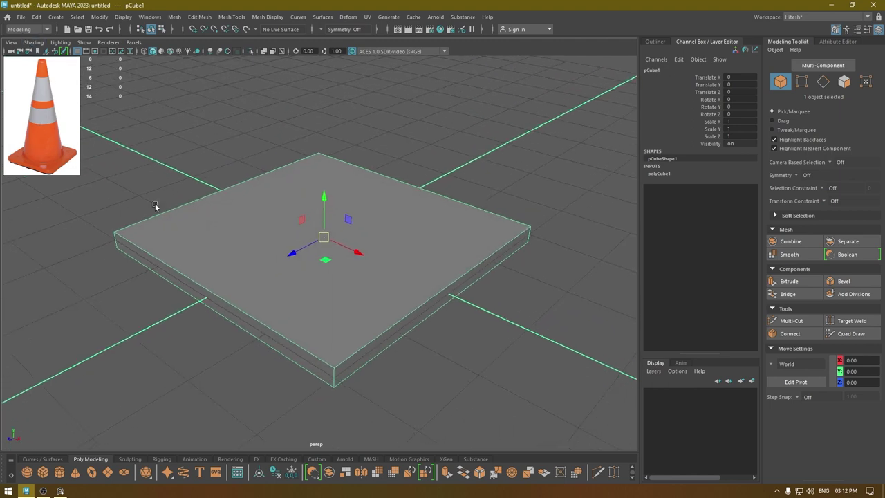
left_click_drag(278, 316, 79, 195, "alt")
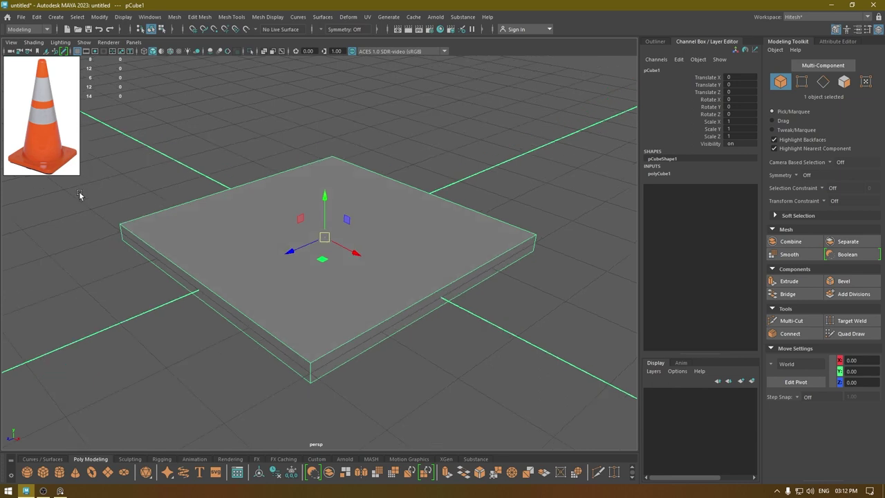
left_click_drag(436, 318, 421, 275, "alt")
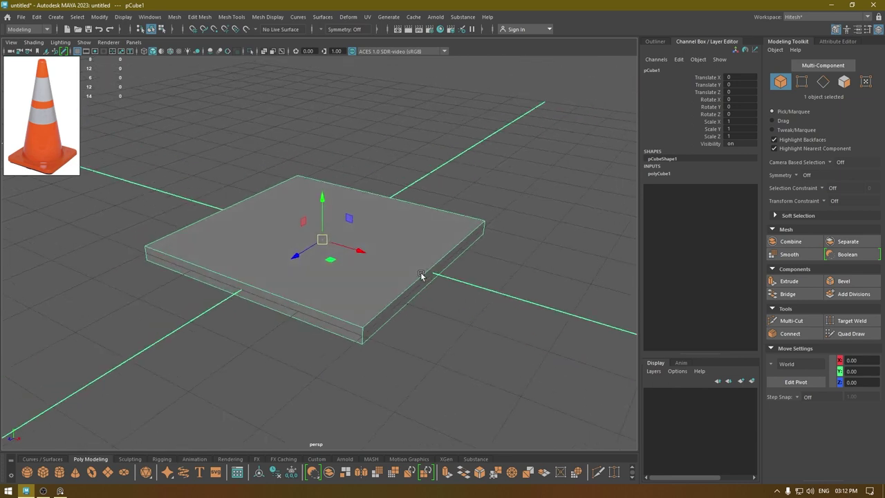
left_click_drag(421, 275, 309, 251, "alt")
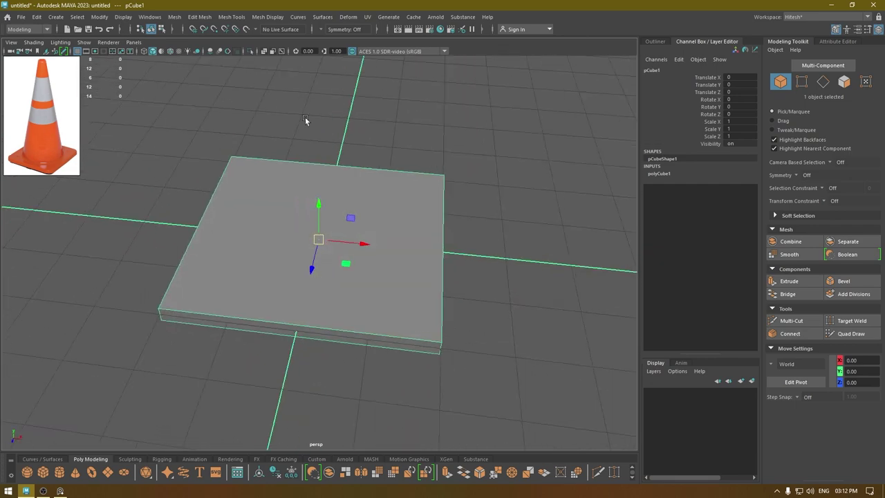
Step: Set the slab's width and depth subdivisions to 2, dividing its top into a 2 by 2 grid of faces
key("t")
left_click_drag(395, 213, 360, 266, "alt")
key("w")
right_click_drag(379, 302, 194, 157, "alt")
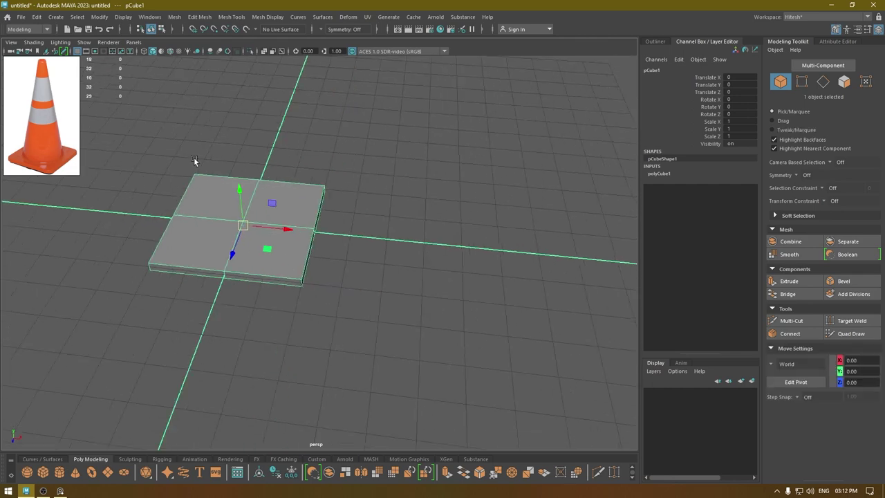
Step: Create a second polygon cube and move it about 5.64 units along X, beside the base slab
left_click_drag(193, 157, 159, 176, "alt")
middle_click_drag(158, 176, 321, 191, "alt")
left_click_drag(321, 191, 351, 203, "alt")
left_click(347, 137)
right_click_drag(347, 137, 342, 167, "shift")
left_click_drag(281, 244, 517, 242)
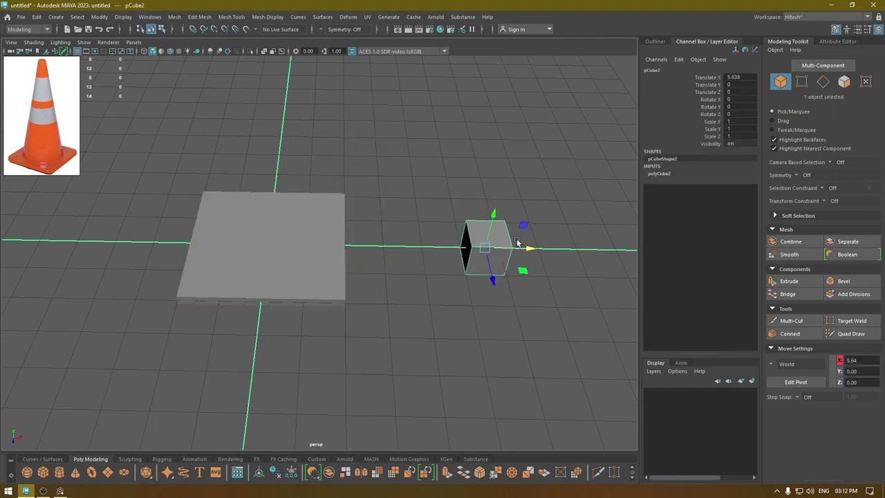
Step: Set the second cube's width to 4, height to 0.25 and depth to 4, then deselect it
type(".")
type(".25")
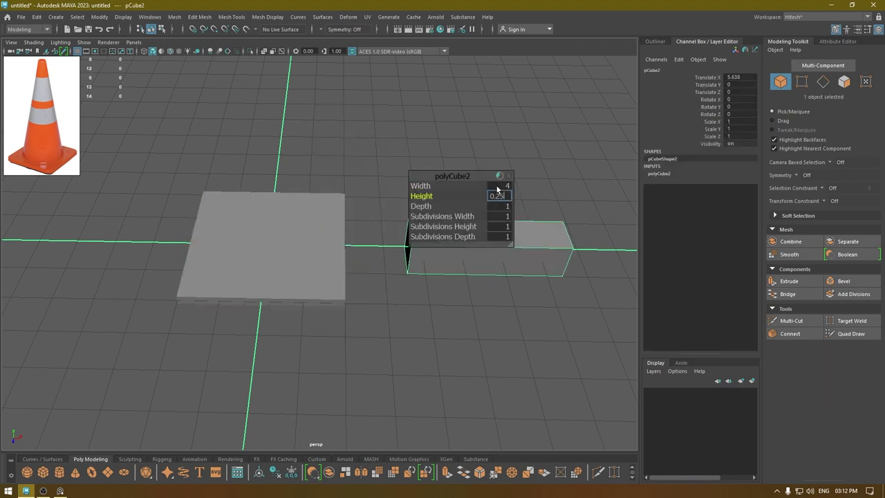
key("Tab")
type("4")
key("Tab")
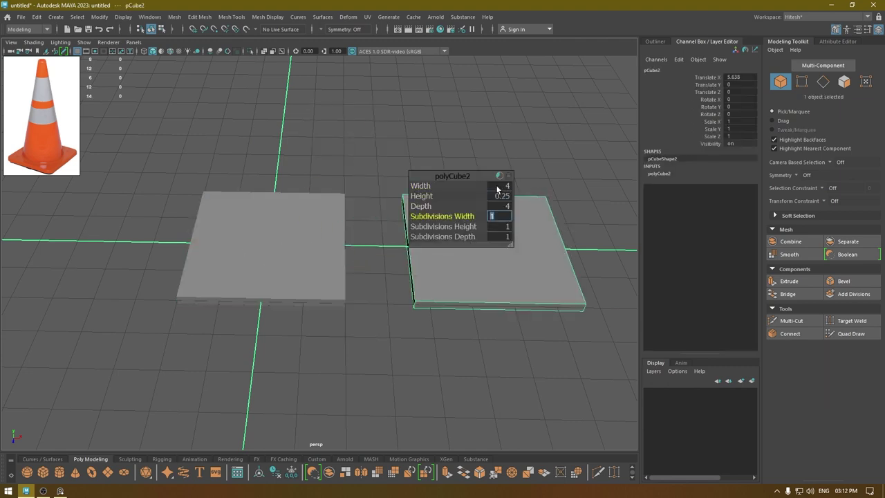
key("w")
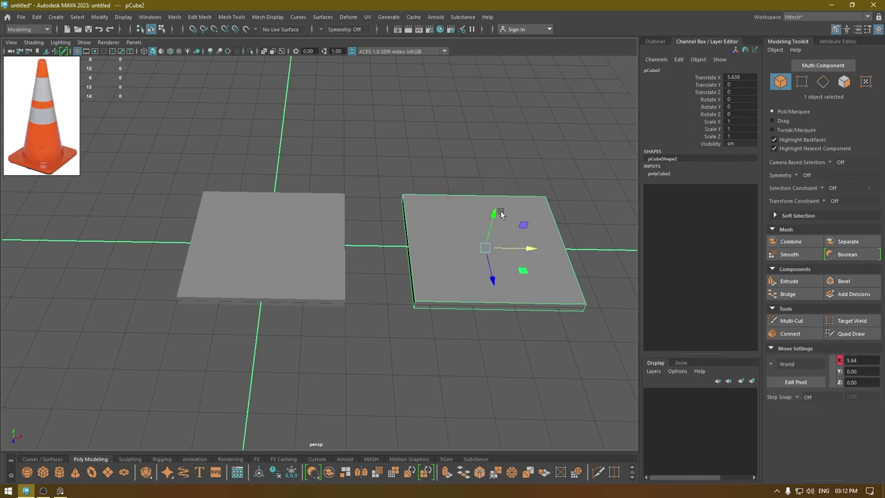
left_click_drag(475, 175, 406, 133, "alt")
left_click(137, 109)
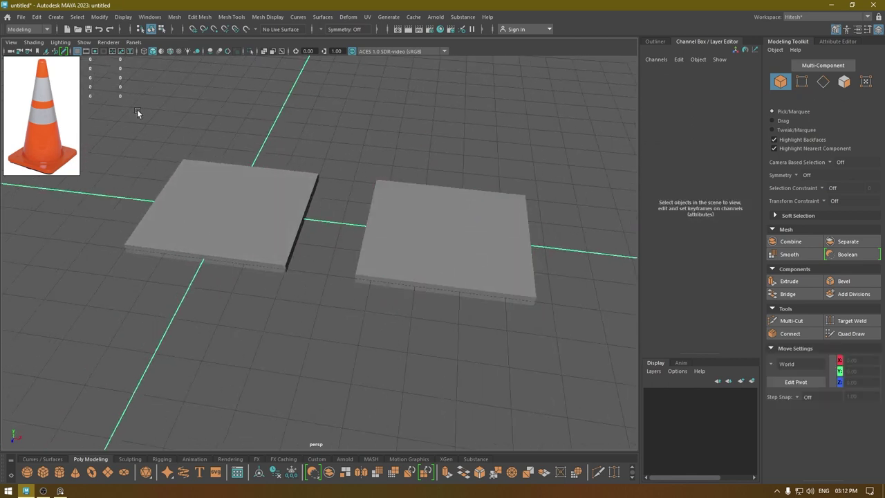
Step: Turn on wireframe display over the shaded slabs and select the subdivided slab at the origin
left_click(171, 52)
left_click(197, 193)
middle_click_drag(425, 162, 484, 167, "alt")
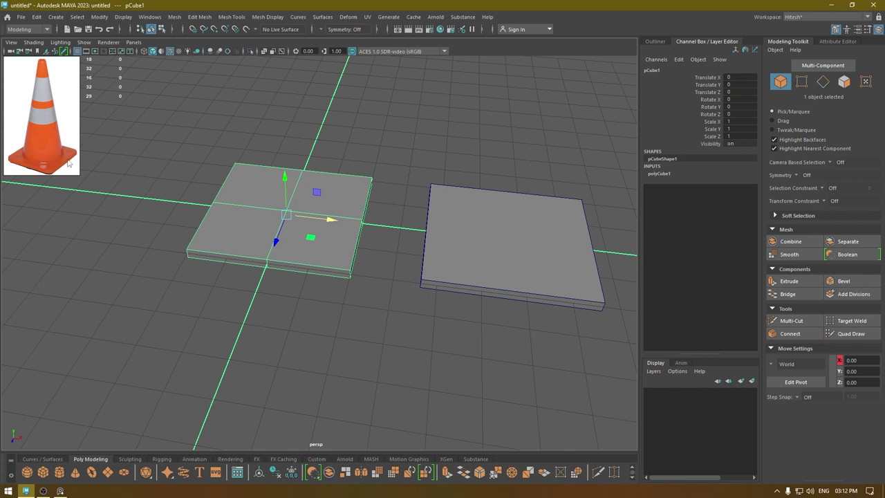
left_click_drag(412, 207, 297, 195, "alt")
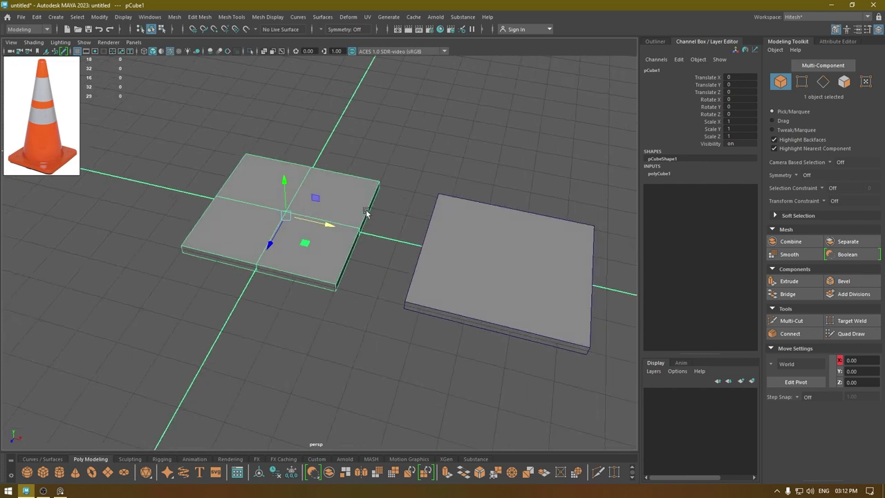
left_click_drag(367, 213, 372, 245, "alt")
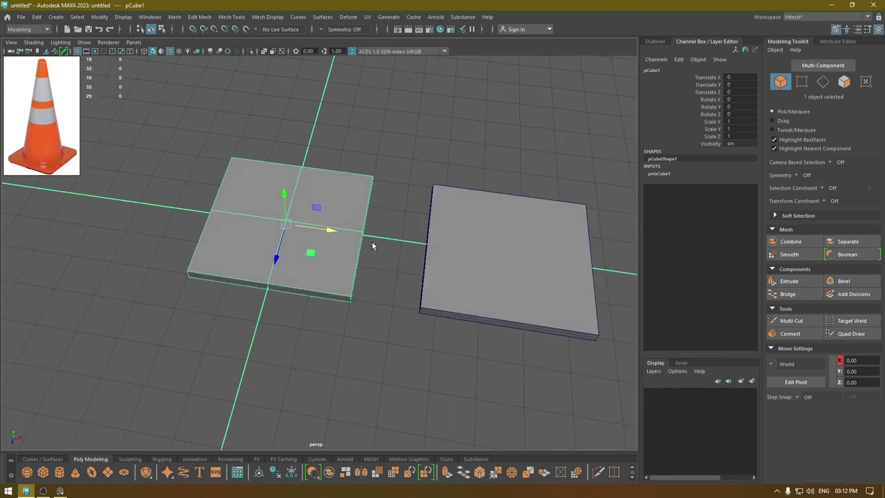
Step: Extrude the four top faces of the subdivided slab together, inset with an offset of about 1.01
left_click(401, 133)
middle_click_drag(412, 168, 424, 130, "alt")
left_click(334, 143)
right_click_drag(351, 110, 405, 108)
left_click(317, 147)
left_click(283, 158, "shift")
left_click(227, 230, "shift")
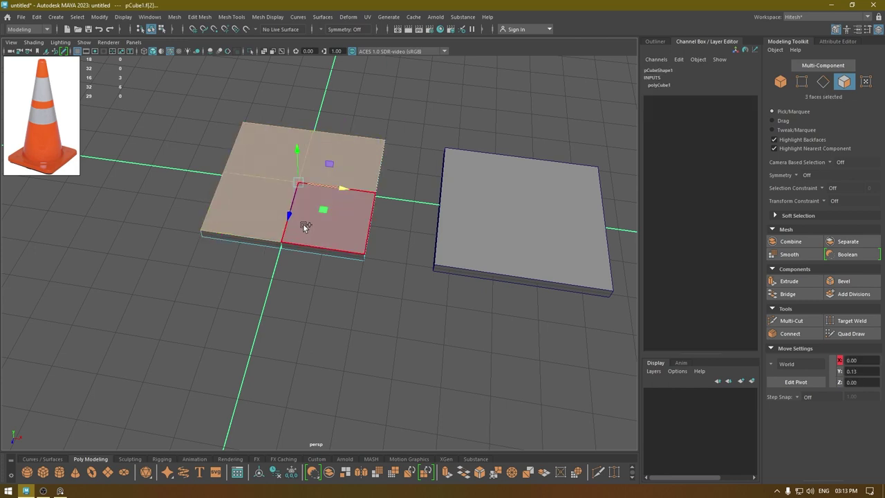
left_click(303, 223, "shift")
key("ctrl+e")
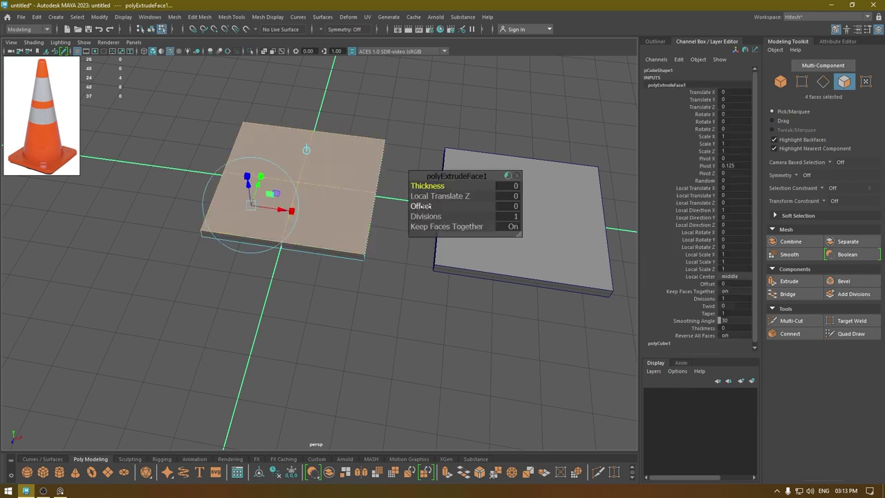
left_click_drag(438, 207, 473, 203)
key("w")
Step: Circularize the four inset faces on top of the subdivided slab
left_click_drag(303, 203, 296, 277, "alt")
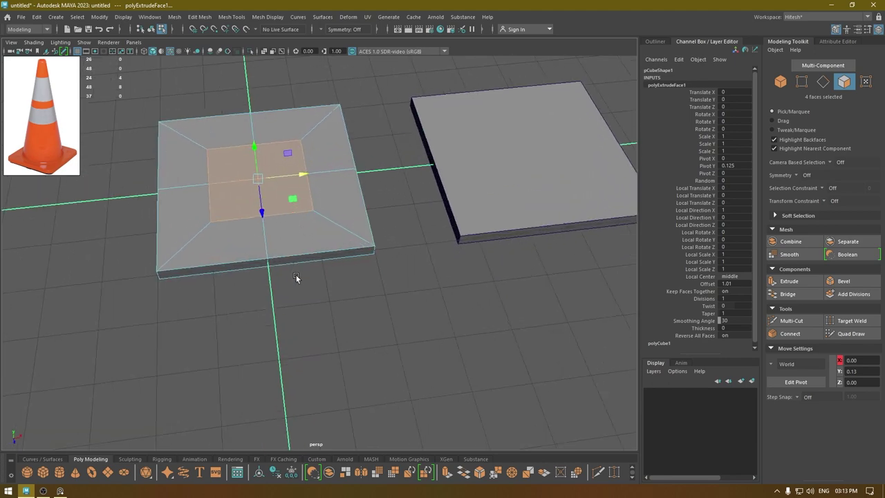
left_click_drag(234, 181, 236, 184, "alt")
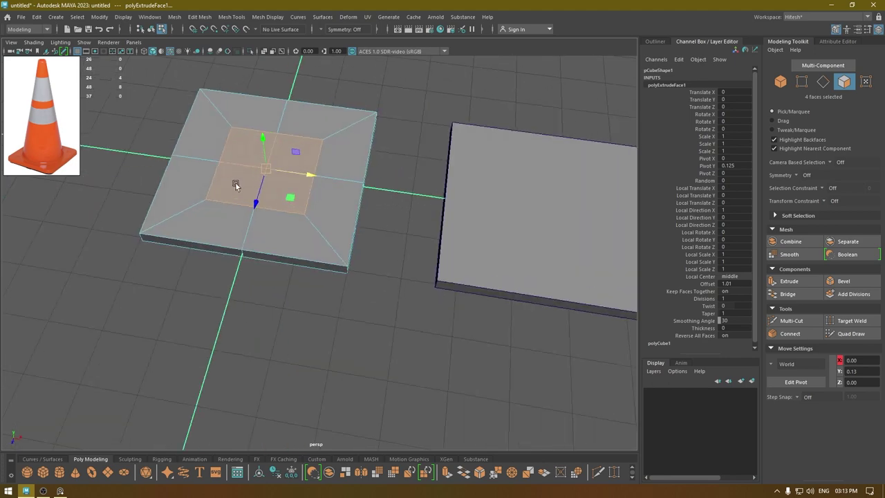
left_click(198, 18)
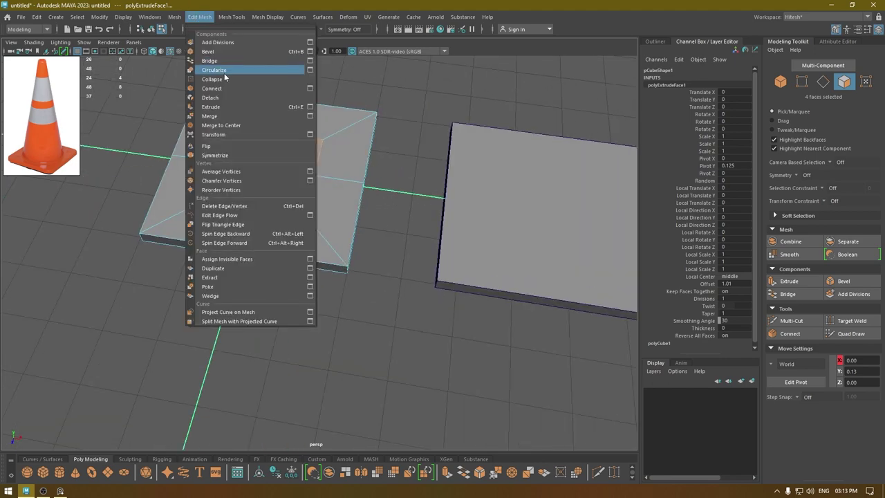
left_click(224, 72)
mouse_move(314, 221)
left_mouse_down("alt")
mouse_move(326, 237)
mouse_move(318, 216)
left_mouse_up("alt")
left_click_drag(270, 151, 306, 206, "alt")
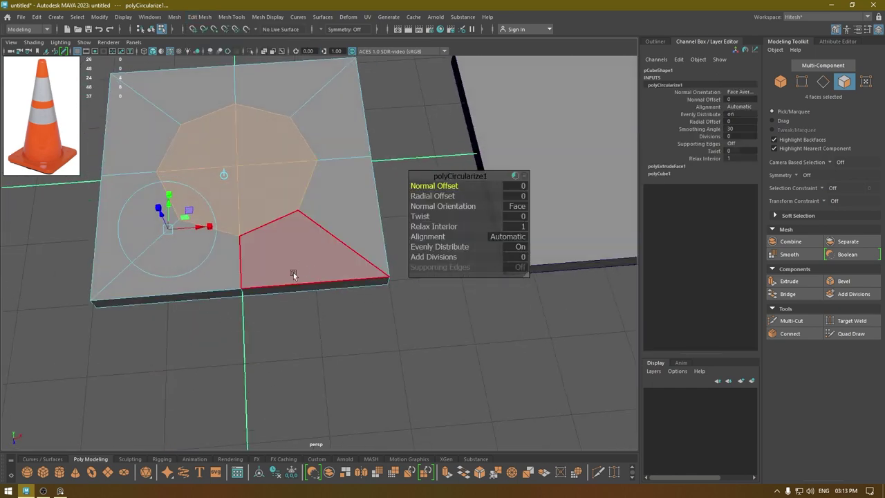
left_click_drag(287, 264, 275, 192, "alt")
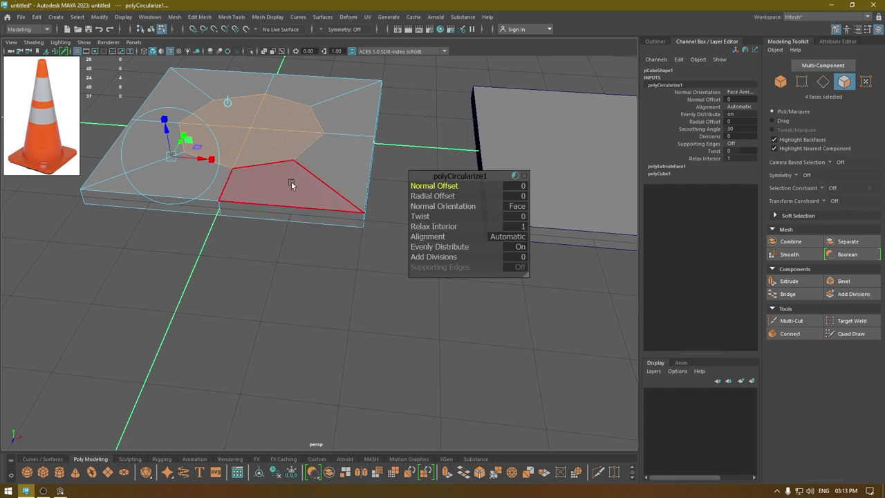
Step: Extrude the top face of the second, undivided slab inward with an offset of 1.14
key("w")
left_click_drag(293, 187, 317, 183, "alt")
right_click_drag(274, 162, 349, 119)
left_click(499, 231)
right_click_drag(499, 231, 443, 189, "alt")
middle_click_drag(443, 188, 406, 193, "alt")
left_click_drag(405, 194, 408, 141, "alt")
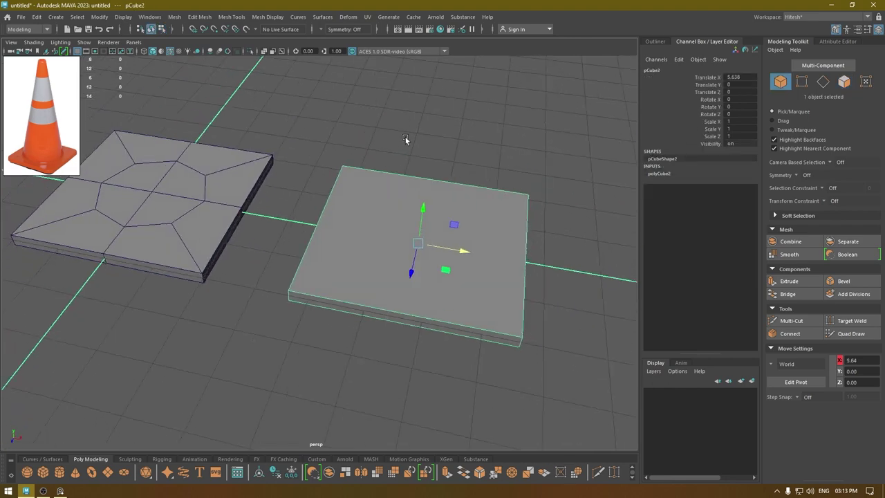
right_click_drag(408, 142, 409, 189)
left_click(410, 191)
key("ctrl+e")
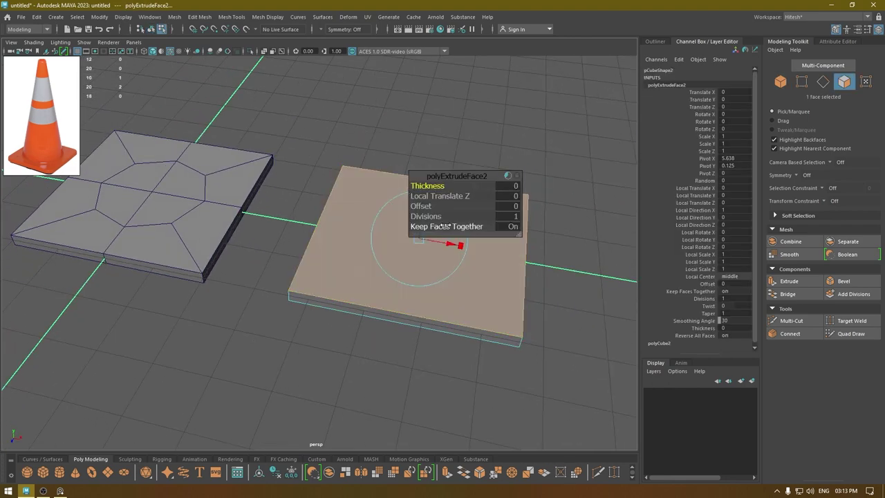
left_click_drag(457, 207, 482, 203)
key("w")
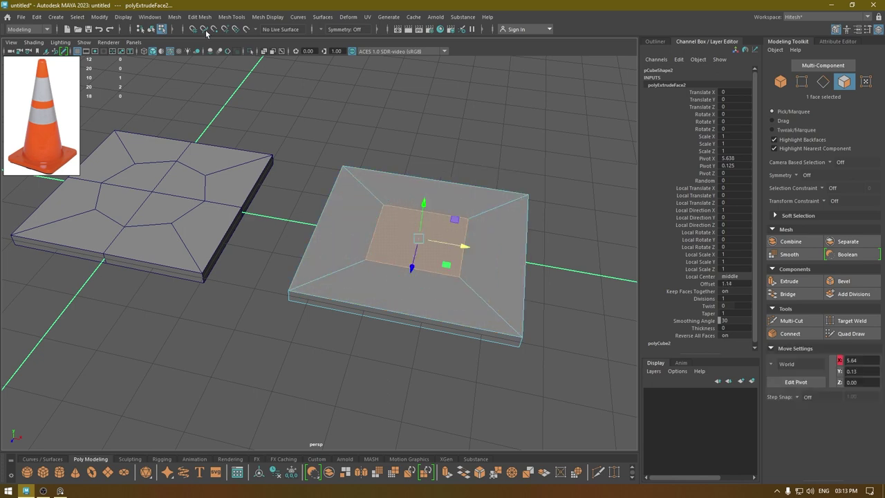
Step: Circularize the inset face on the second slab and set its added divisions to 1
left_click(193, 18)
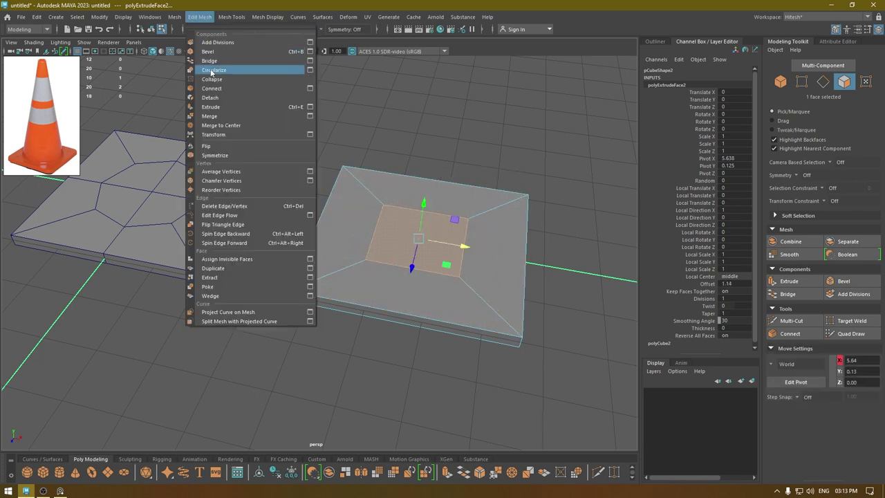
left_click(210, 67)
left_click_drag(389, 232, 369, 213, "alt")
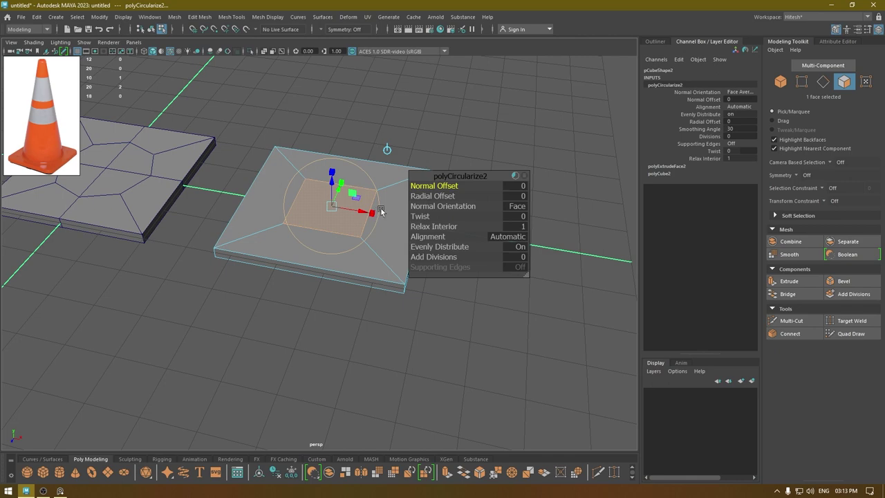
left_click(446, 257)
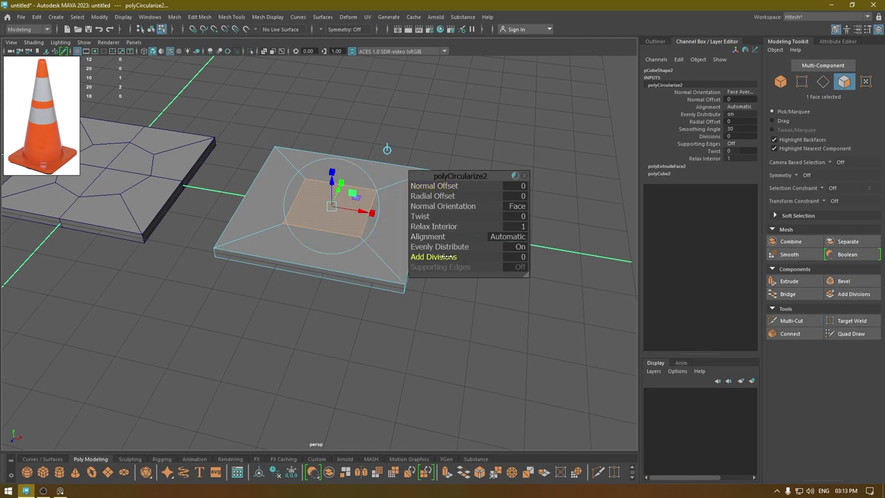
left_click_drag(469, 257, 476, 257)
left_click_drag(320, 217, 342, 232, "alt")
middle_click_drag(355, 218, 369, 218, "alt")
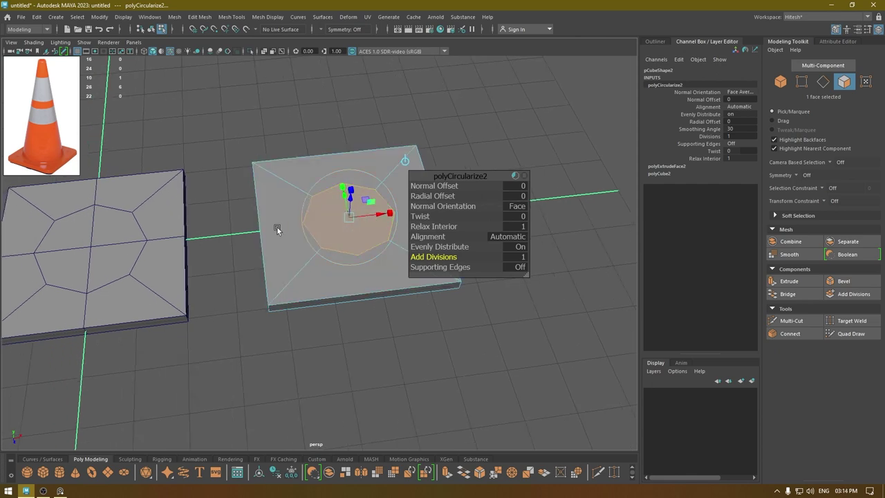
left_click_drag(276, 227, 275, 177, "alt")
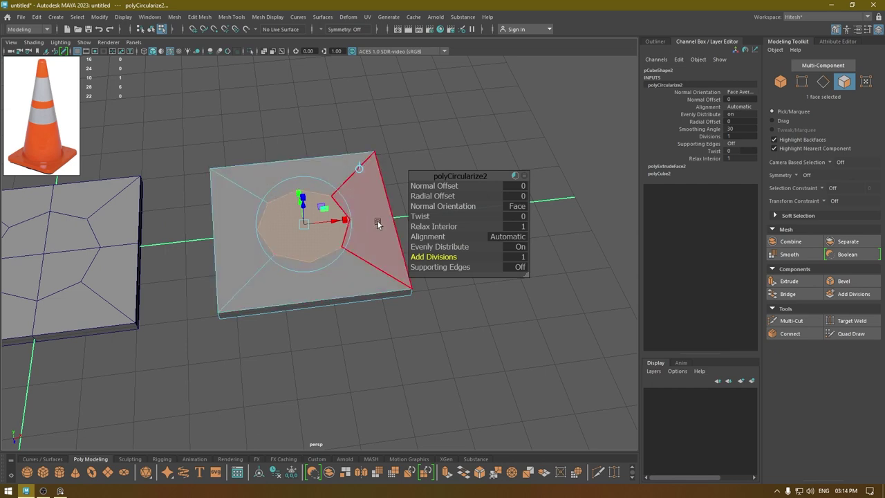
left_click_drag(378, 221, 285, 249, "alt")
key("w")
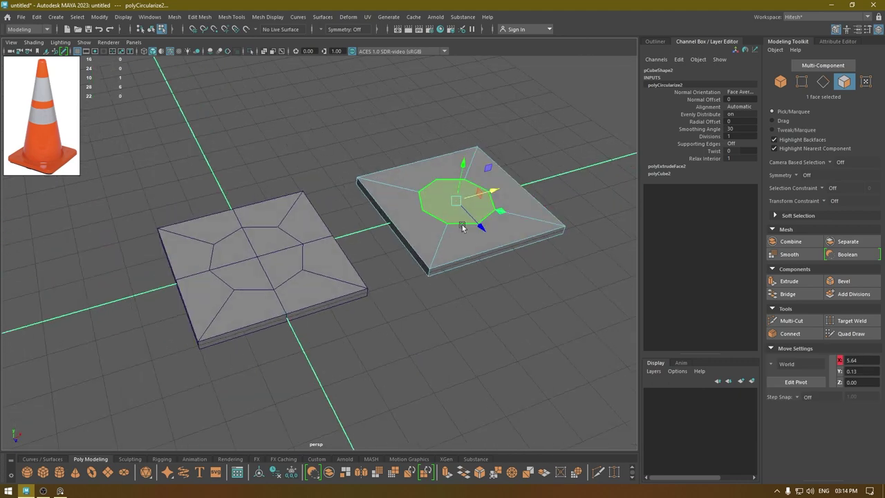
Step: Delete the second slab and select the subdivided slab at the origin
left_click_drag(468, 224, 380, 237, "alt")
right_click_drag(371, 218, 440, 177)
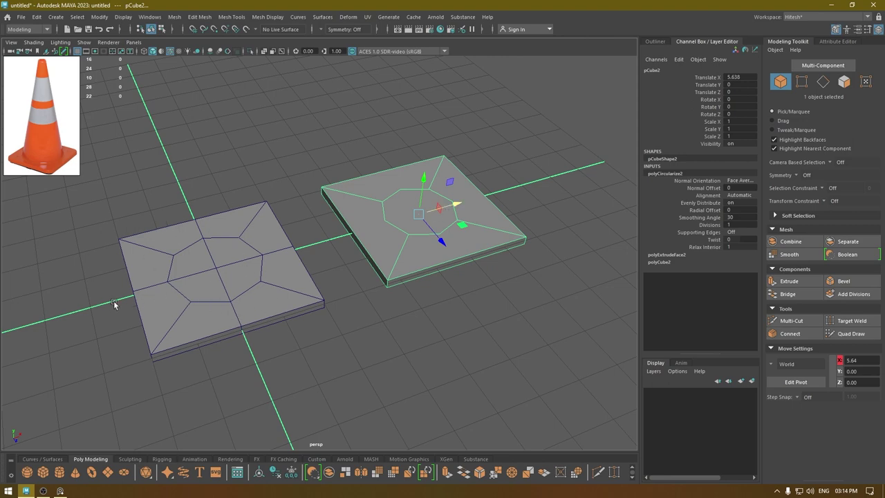
key("Delete")
left_click(273, 247)
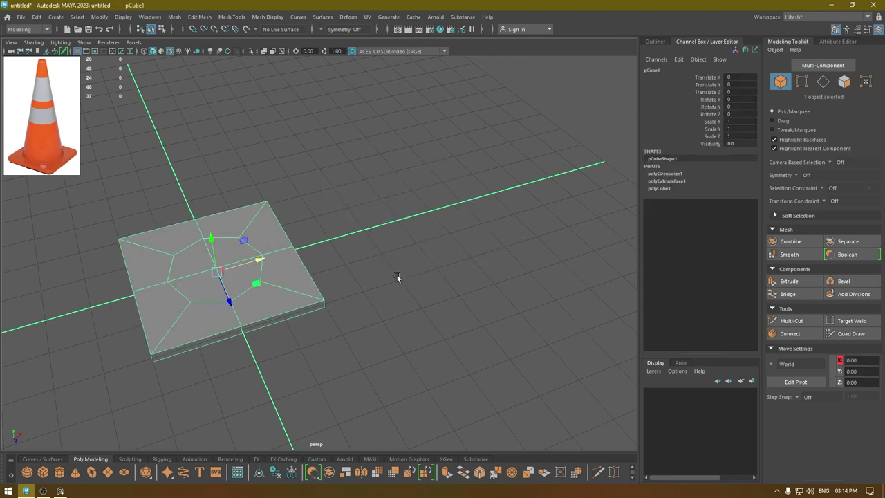
Step: In the top view, delete three quarters of the slab's faces, keeping only the quarter on the positive X and positive Z sides
left_click_drag(397, 276, 332, 278, "alt")
left_click_drag(332, 259, 282, 156, "alt")
right_click_drag(283, 156, 280, 178)
left_click_drag(279, 178, 329, 232, "alt")
key("F8")
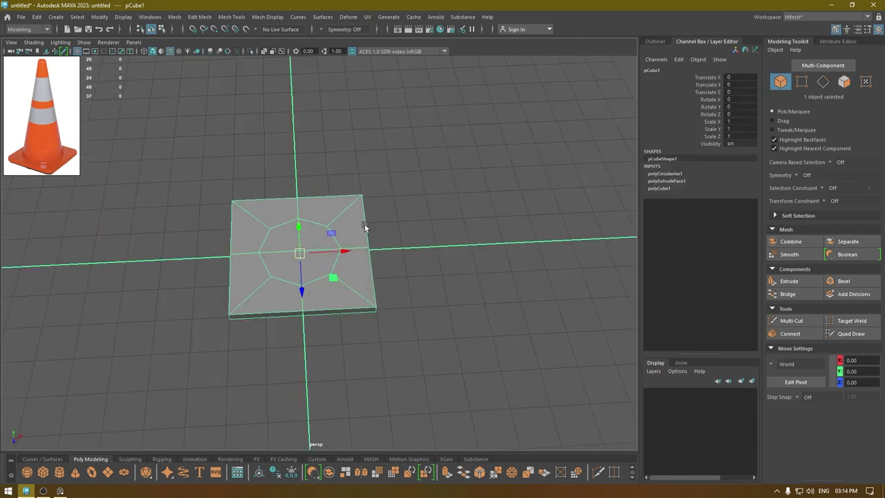
left_click_drag(309, 289, 392, 191, "alt")
key("space")
key("f")
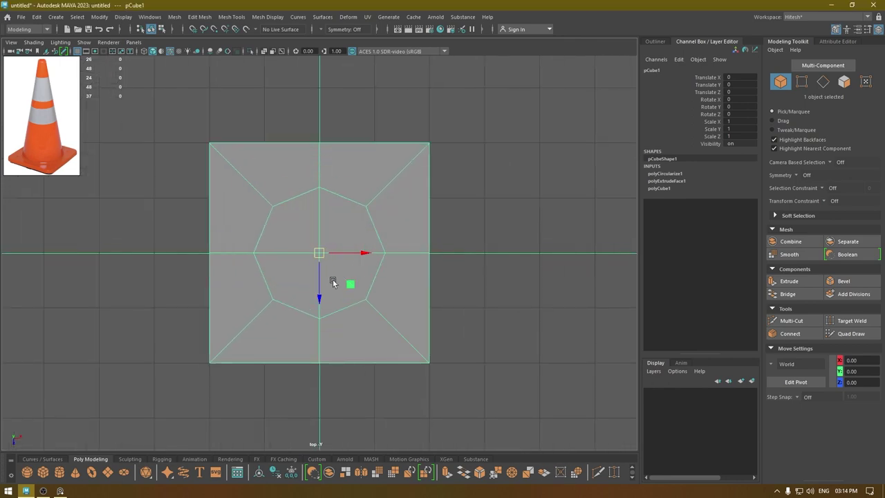
right_click_drag(183, 103, 181, 125)
left_click_drag(158, 90, 283, 435)
left_click_drag(298, 122, 433, 186, "shift")
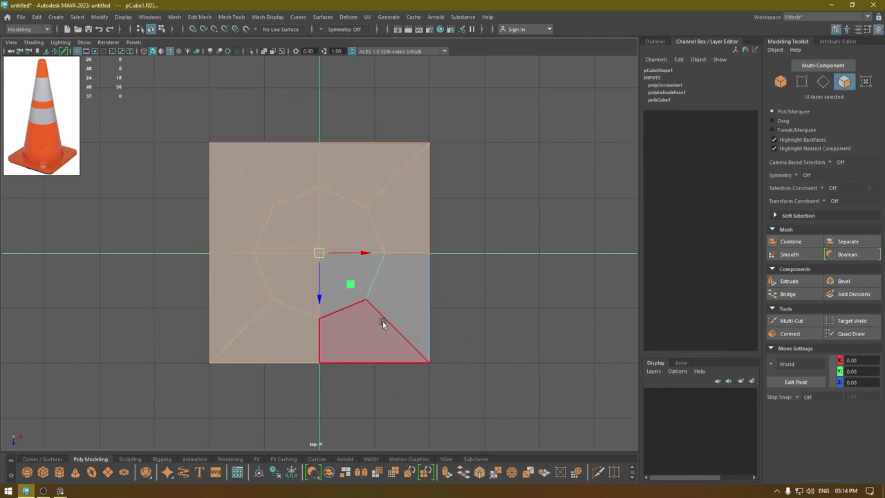
key("Delete")
Step: Bevel the vertical edge at the outer corner of the quarter slab
right_click_drag(387, 282, 380, 145)
key("space")
left_click_drag(389, 153, 388, 131)
left_click_drag(356, 214, 332, 199, "alt")
right_click_drag(333, 199, 364, 407, "alt")
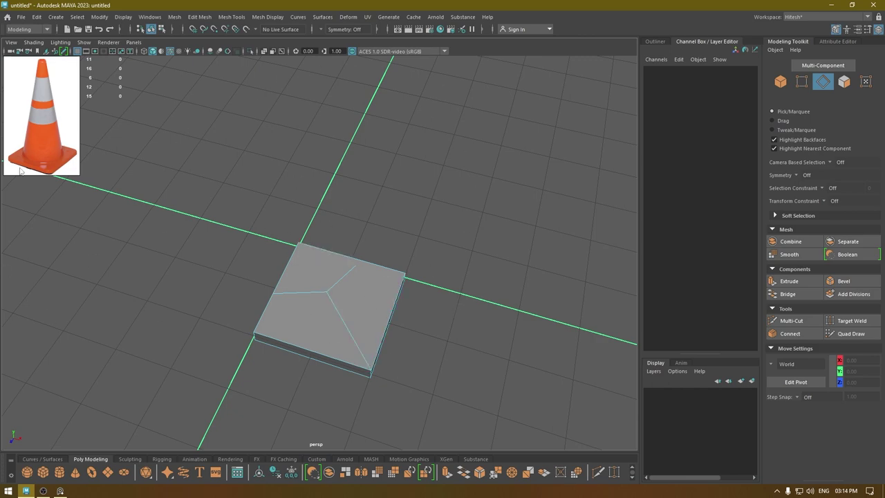
left_click_drag(106, 172, 338, 327, "alt")
left_click(330, 315)
right_click_drag(363, 244, 415, 239, "shift")
left_click_drag(415, 239, 409, 291, "alt")
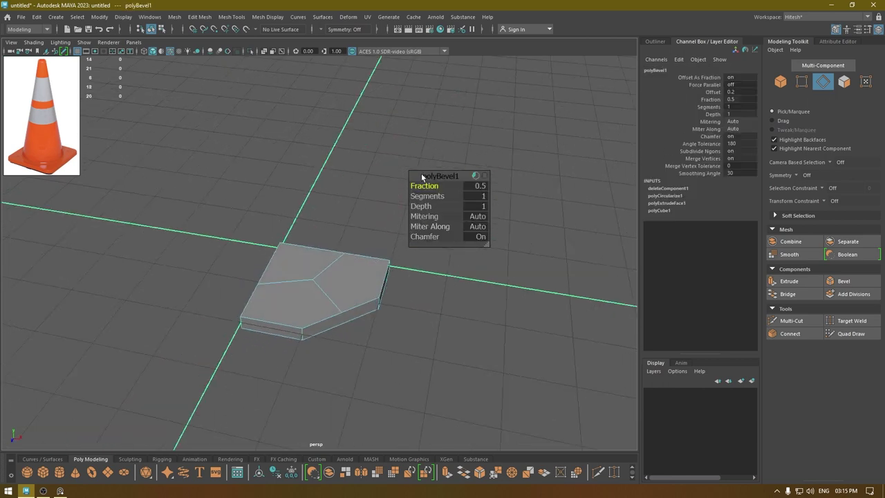
left_click_drag(353, 299, 347, 332, "alt")
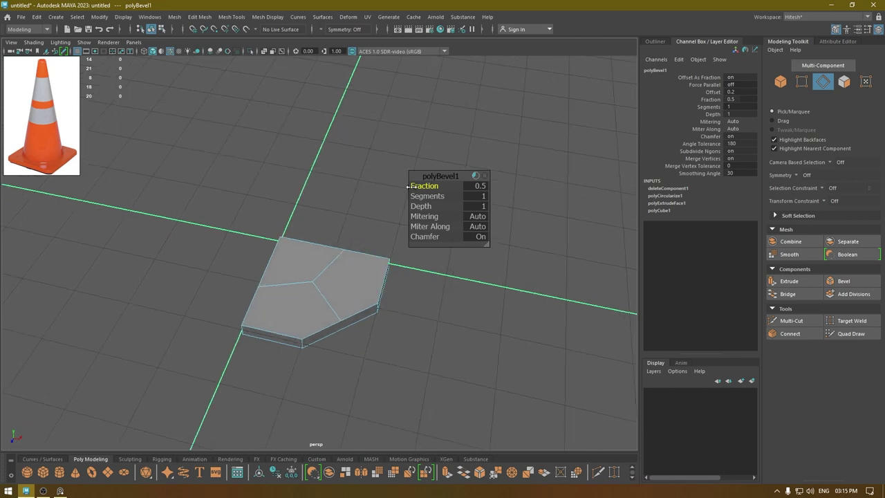
Step: Set the corner bevel to 4 segments and a fraction of 0.25
left_click_drag(409, 186, 410, 186)
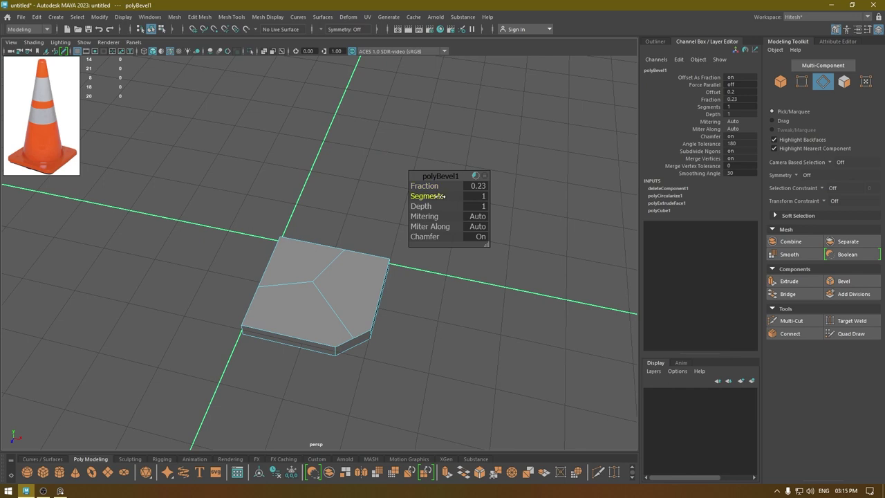
left_click_drag(440, 196, 541, 202)
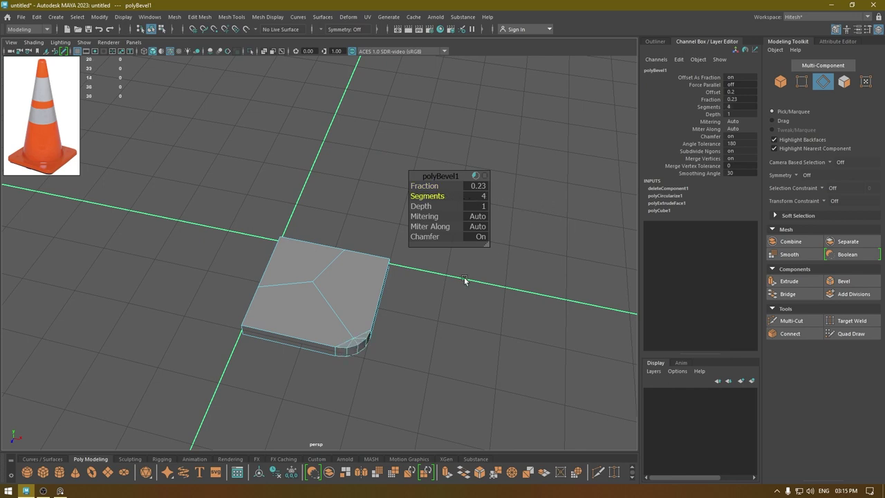
left_click_drag(464, 281, 395, 336, "alt")
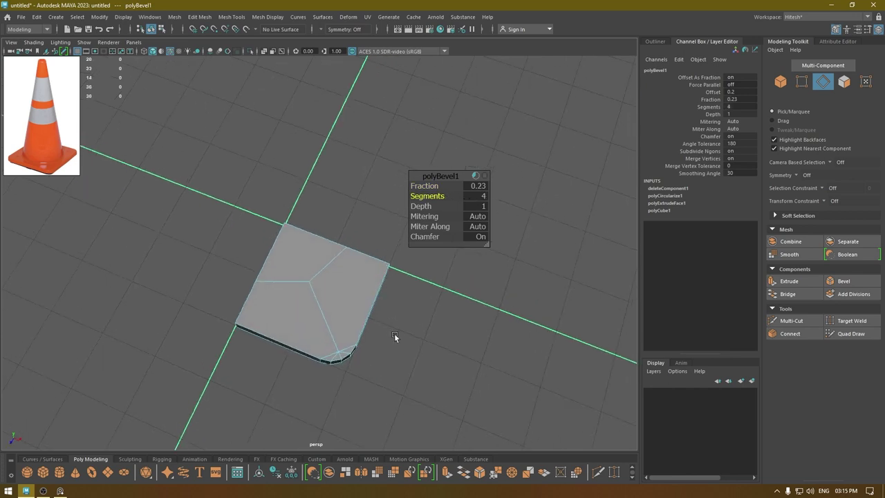
left_click(487, 187)
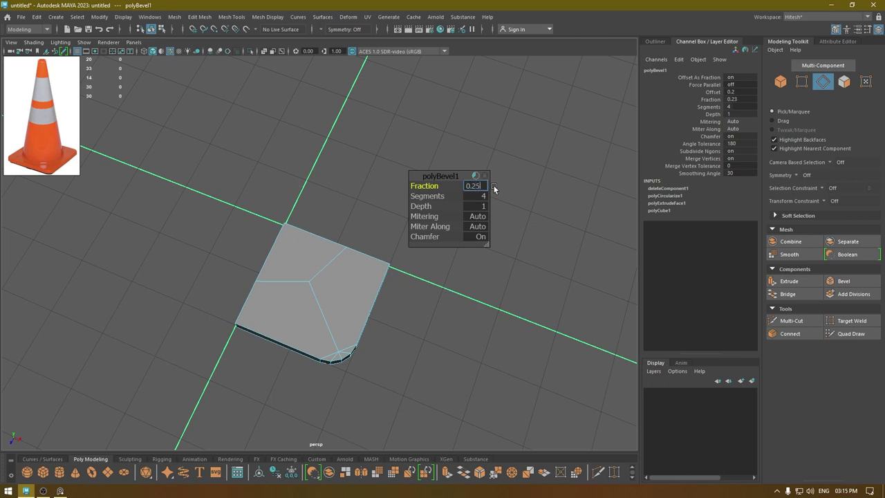
key("Return")
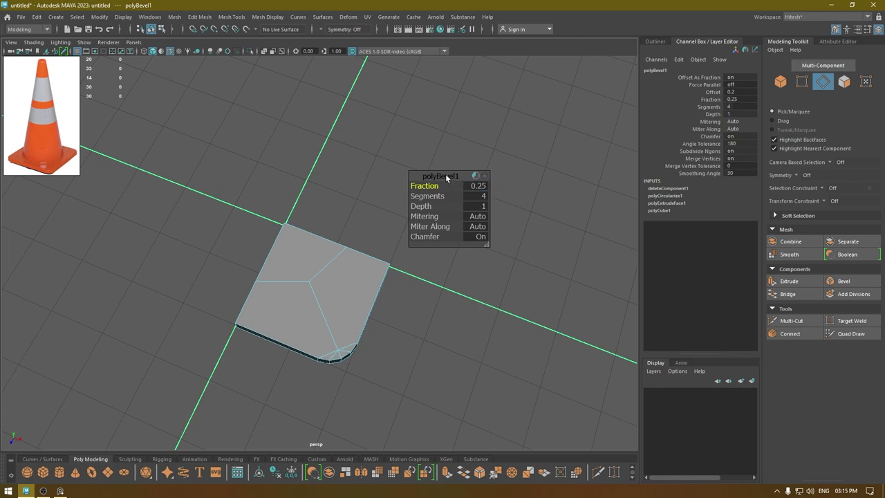
key("w")
left_click_drag(444, 181, 454, 204, "alt")
right_click_drag(442, 205, 502, 175)
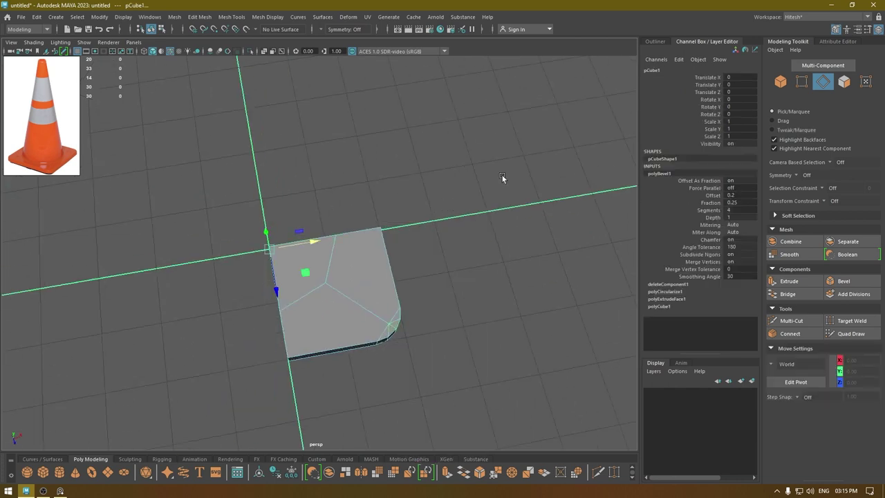
Step: Delete the four extra edges fanning out across the rounded corner's top, keeping only the diagonal edge to the corner's middle
left_click_drag(502, 175, 376, 269, "alt")
right_click_drag(376, 269, 396, 338, "alt")
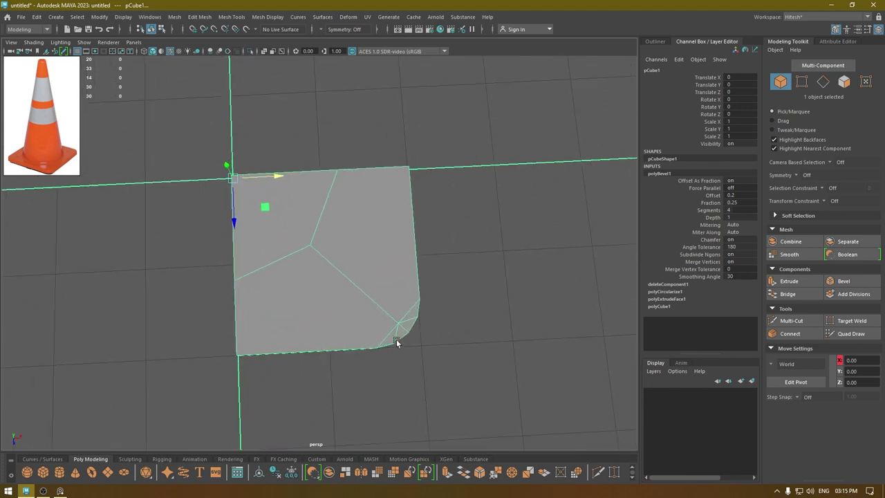
scroll(397, 339, "up", 3)
middle_click_drag(396, 338, 384, 264, "alt")
right_click_drag(366, 218, 366, 192)
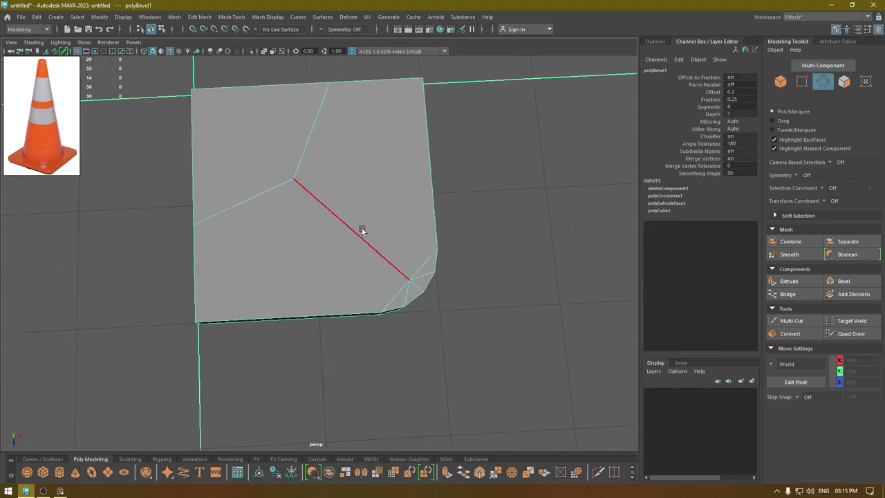
left_click(438, 263)
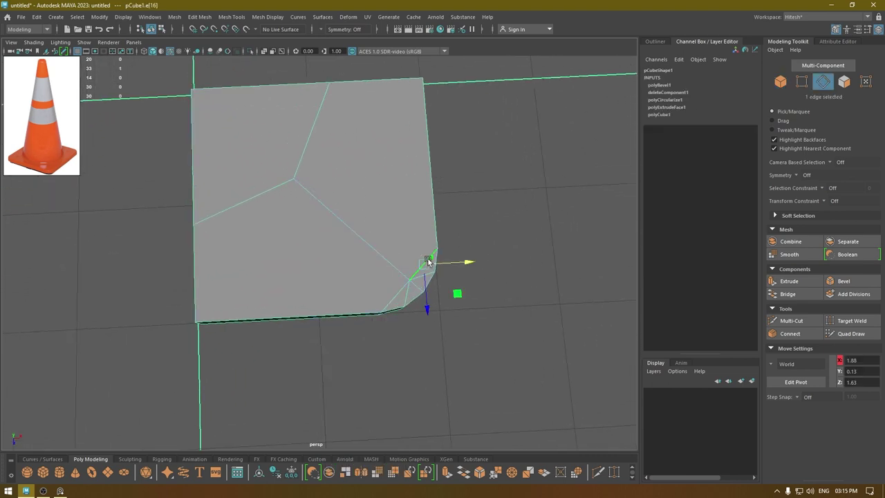
left_click(407, 291, "shift")
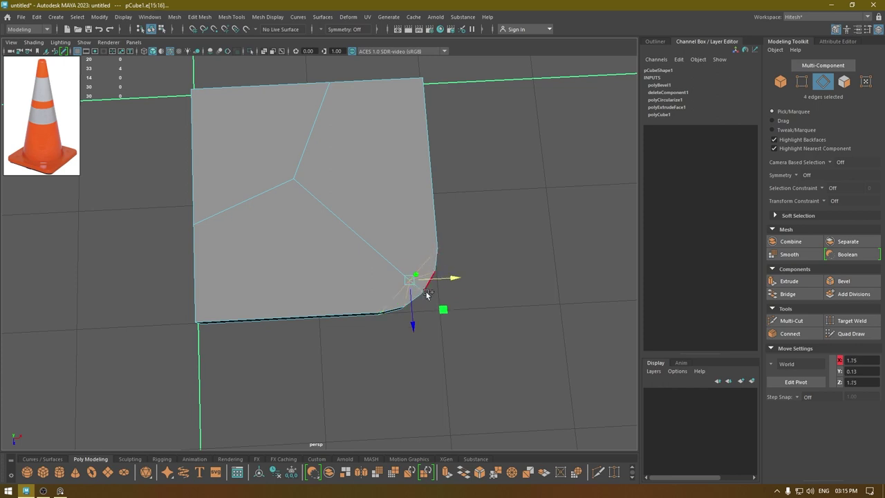
right_click_drag(502, 172, 458, 187, "shift")
key("ctrl+z")
left_click(397, 300, "ctrl")
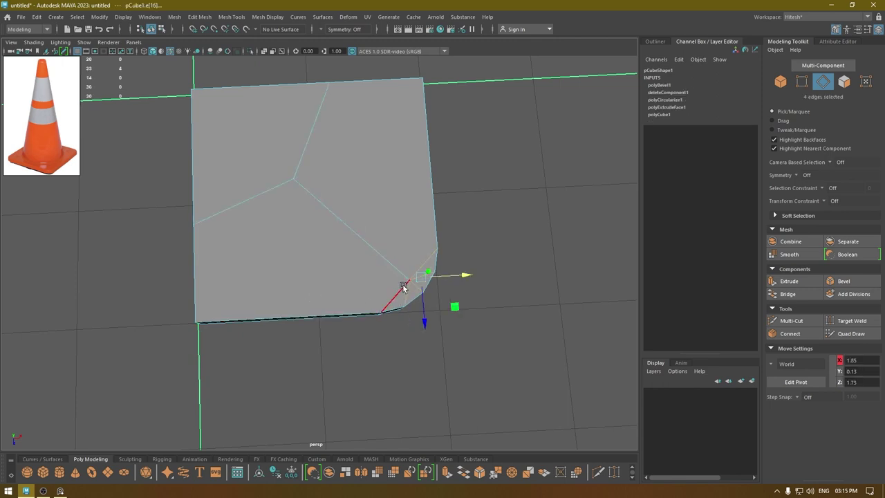
left_click(405, 292, "shift")
right_click_drag(487, 184, 439, 205, "shift")
left_click_drag(425, 293, 429, 264, "alt")
Step: With Multi-Cut, cut a straight edge parallel to the Z axis across the top face, from one end of the rounded corner to the opposite side
key("space")
left_click_drag(426, 230, 332, 233)
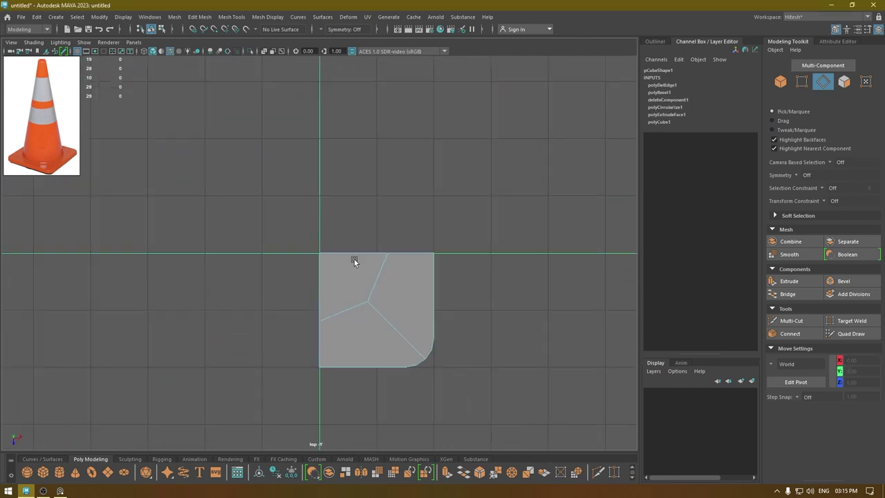
right_click_drag(411, 206, 348, 181)
key("space")
left_click_drag(348, 181, 349, 154)
left_click_drag(439, 287, 427, 272, "alt")
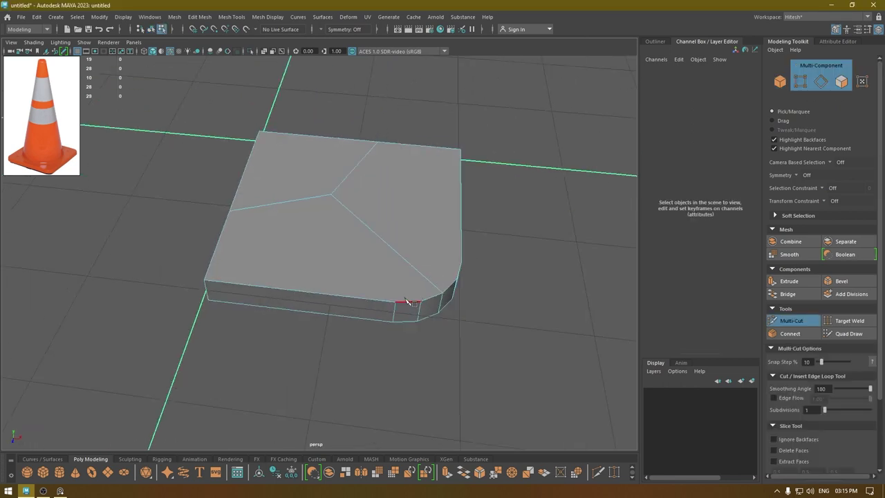
left_click_drag(395, 300, 417, 206, "alt")
key("space")
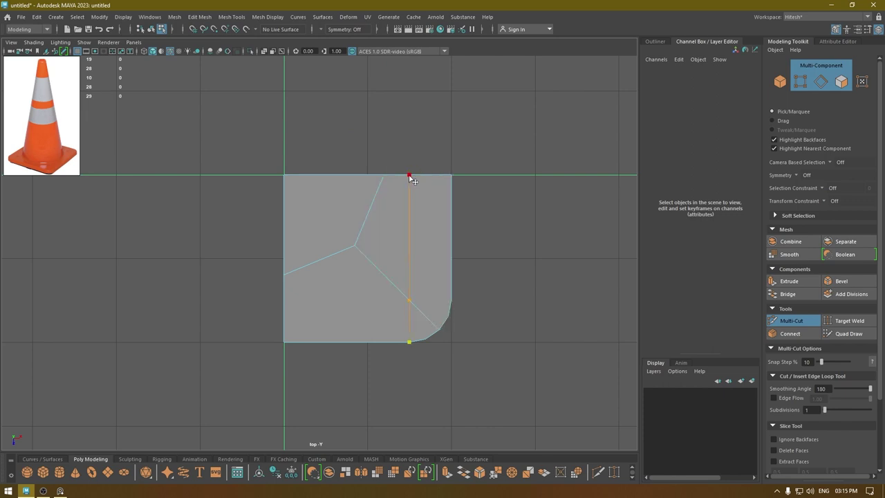
left_click(417, 180, "ctrl")
key("space")
left_click_drag(418, 216, 417, 191)
left_click_drag(436, 266, 377, 231, "alt")
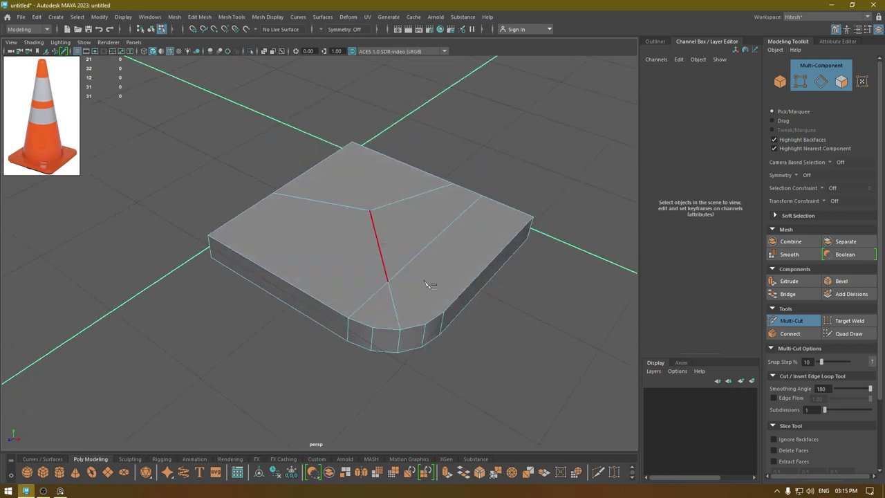
Step: Cut another straight edge parallel to the X axis across the top face, from the rounded corner's other end to the opposite side
left_click(444, 312)
left_click_drag(431, 320, 394, 342, "alt")
key("space")
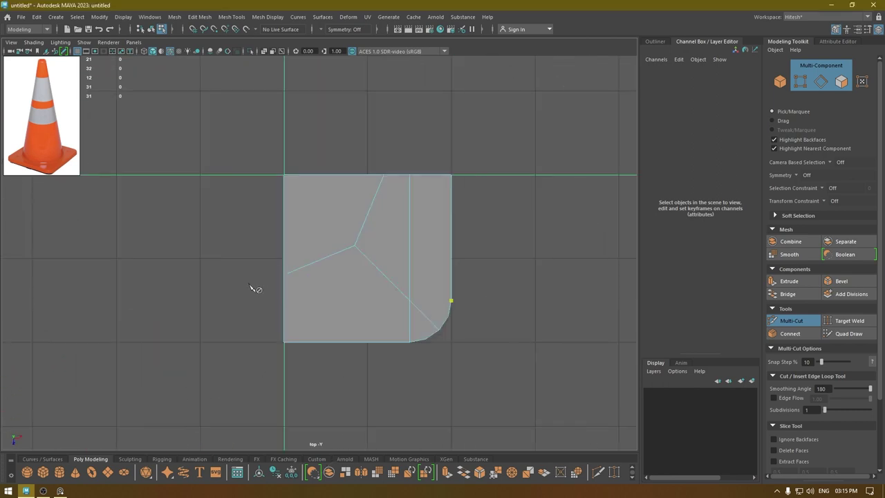
left_click(284, 301)
key("w")
key("space")
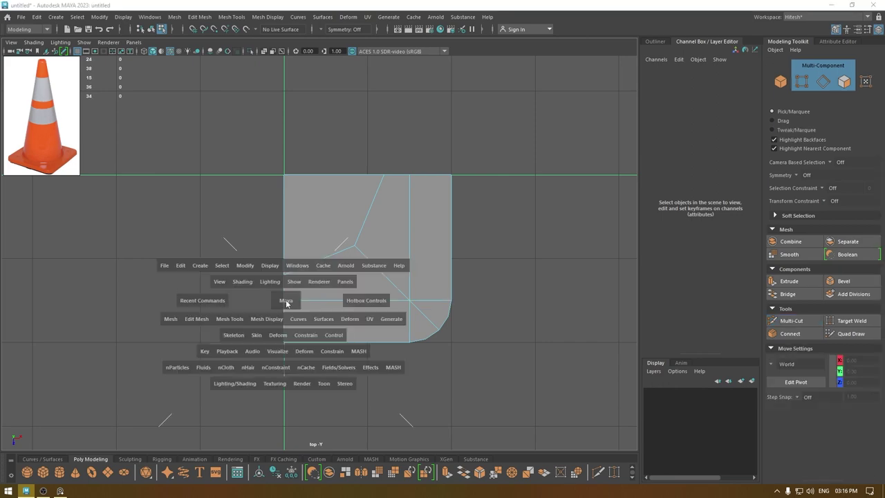
left_click_drag(286, 300, 288, 257)
left_click_drag(399, 294, 382, 239, "alt")
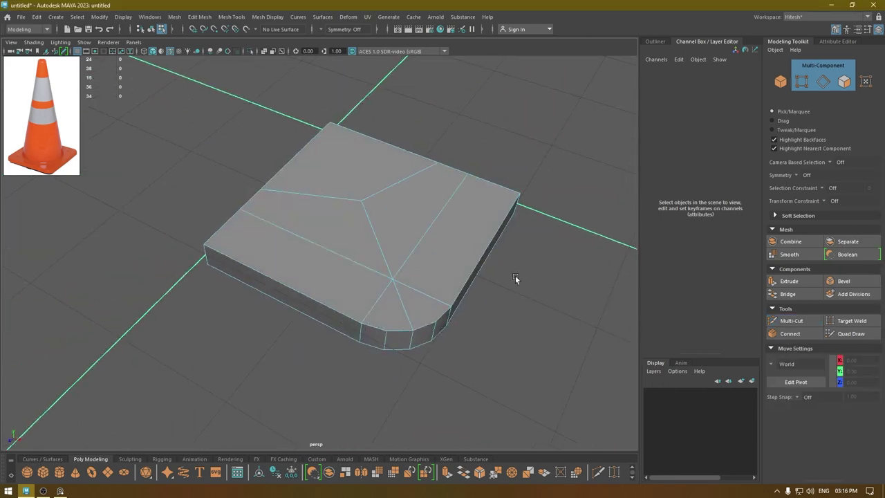
left_click_drag(518, 277, 325, 306, "alt")
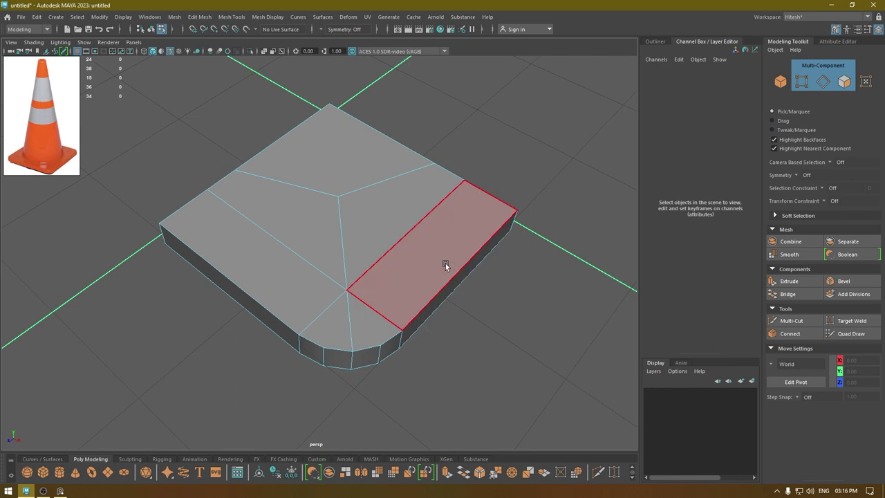
left_click_drag(445, 263, 446, 259, "alt")
right_click_drag(364, 339, 377, 276)
left_click(376, 336)
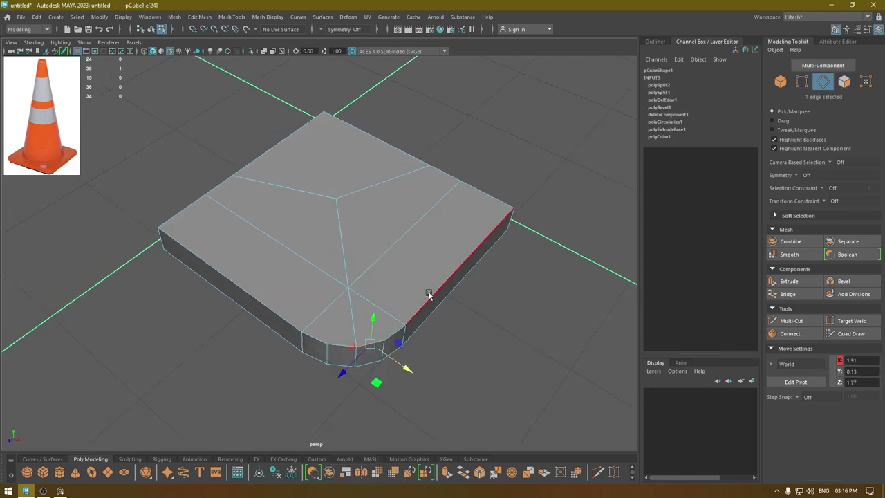
left_click_drag(429, 293, 462, 160, "alt")
Step: Duplicate the quarter base and rotate the copy 90 degrees about the Y axis around the origin
right_click_drag(461, 156, 537, 122)
key("space")
left_click_drag(538, 122, 430, 114)
right_click_drag(452, 243, 421, 158, "alt")
key("ctrl+d")
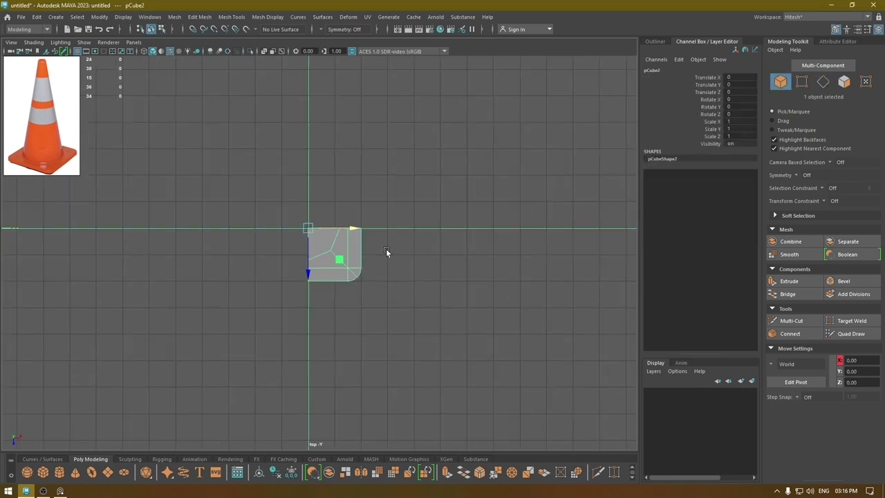
key("e")
left_click_drag(322, 272, 370, 223)
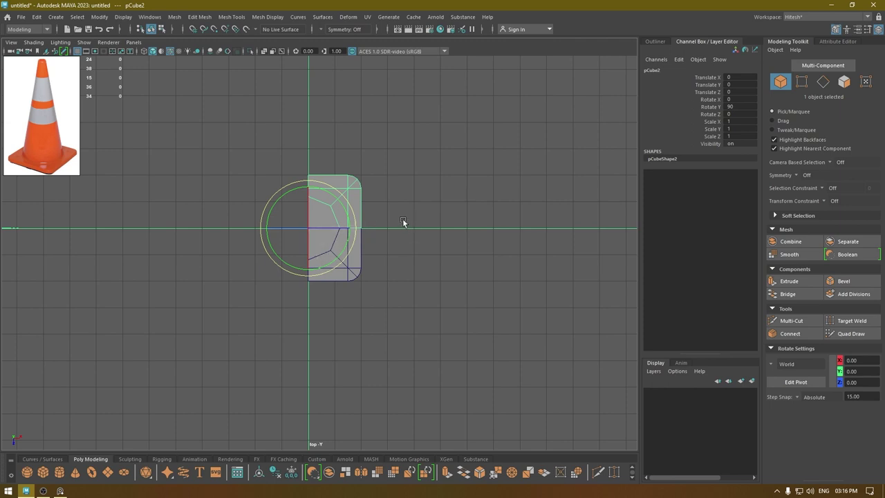
Step: Duplicate with the same transform twice more, at 180 and -90 degrees about Y, to complete the square base
key("shift+d")
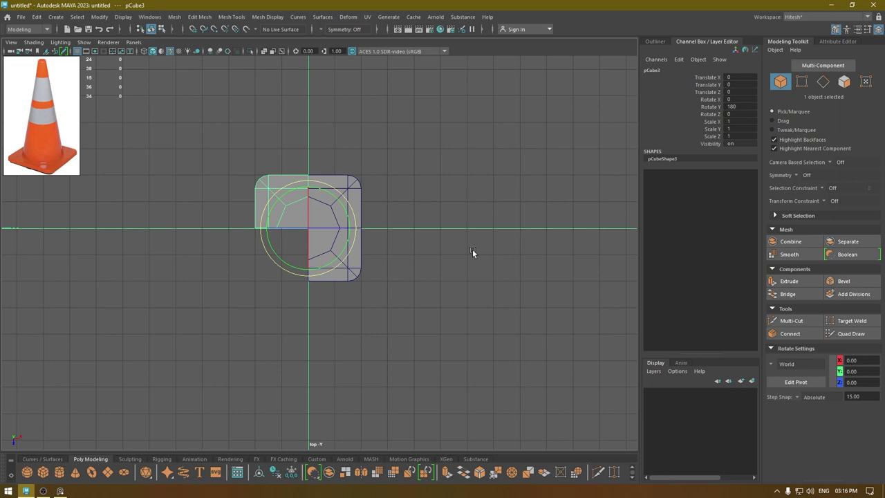
key("shift+d")
key("w")
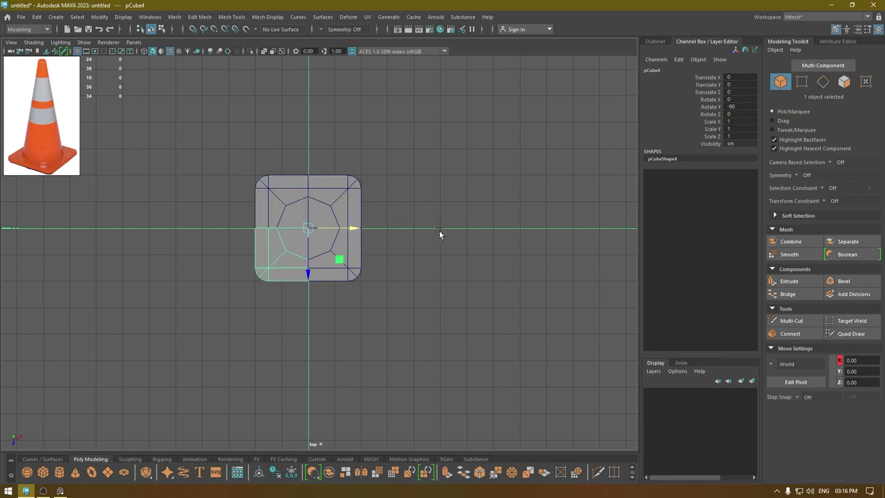
Step: Select all four quarter pieces of the base and combine them into one mesh
middle_click_drag(416, 245, 488, 270, "alt")
scroll(489, 271, "up", 1)
scroll(488, 270, "up", 1)
left_click_drag(316, 131, 600, 457)
key("space")
left_click_drag(541, 281, 534, 257)
left_click_drag(433, 261, 453, 228, "alt")
right_click_drag(417, 153, 403, 350, "shift")
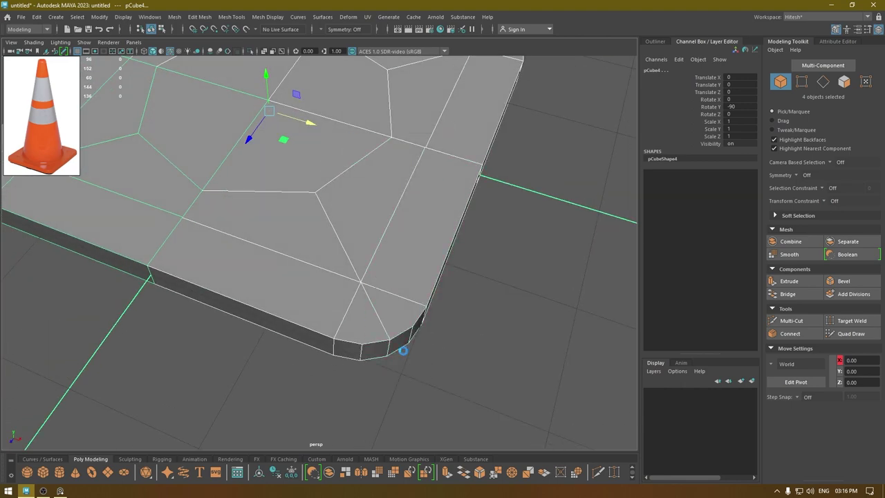
Step: Merge the combined base's overlapping seam vertices, setting the distance threshold to 0.05
key("space")
left_click_drag(470, 300, 385, 298)
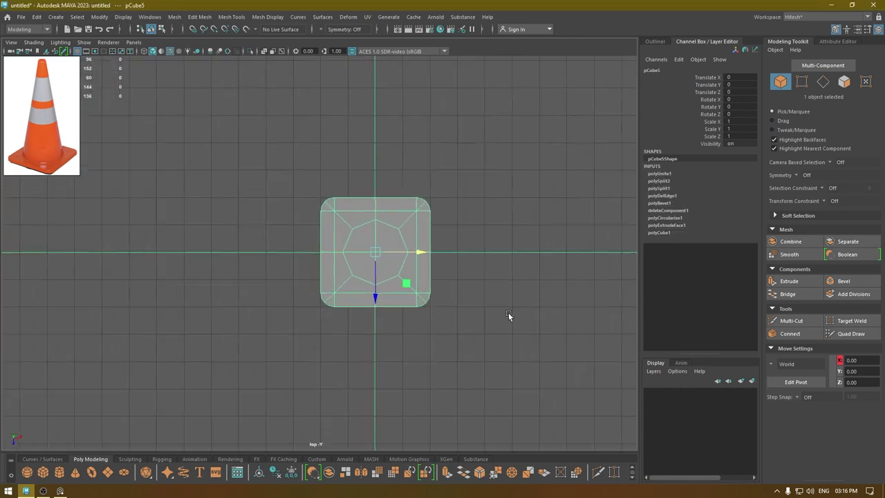
right_click_drag(524, 230, 489, 220)
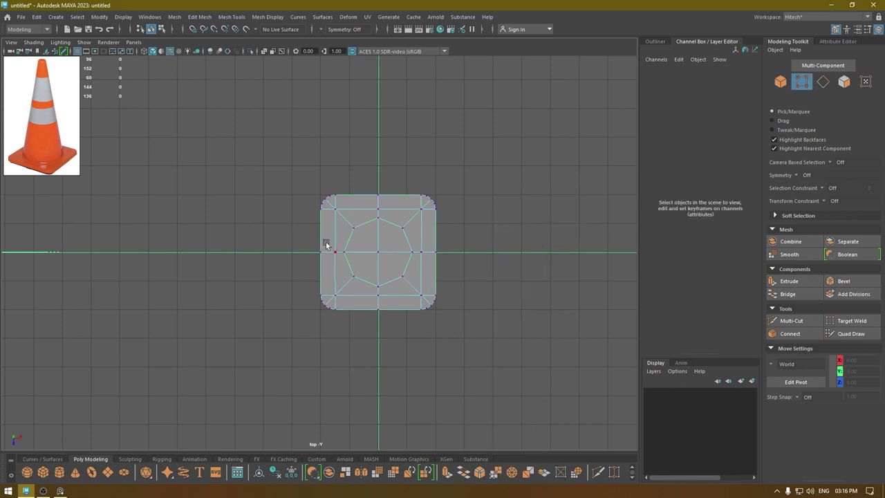
left_click_drag(376, 262, 470, 265)
left_click_drag(255, 152, 512, 374)
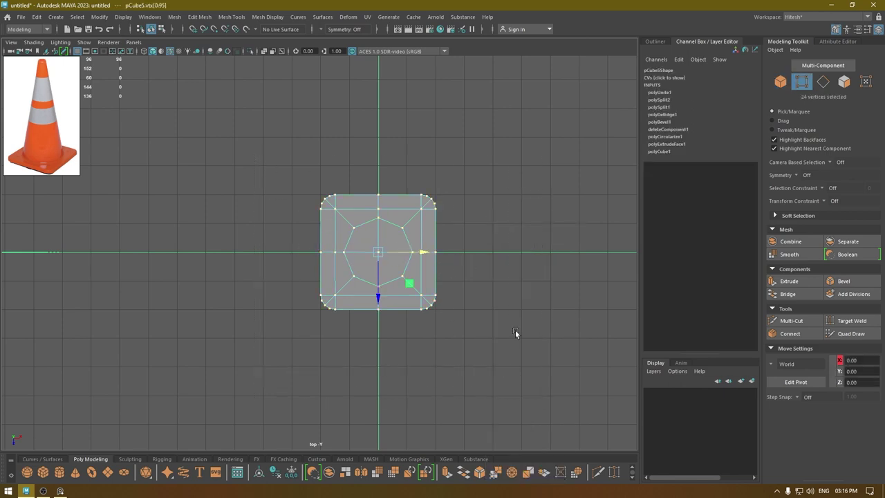
key("space")
left_click_drag(458, 213, 441, 138)
mouse_move(468, 244)
left_mouse_down("alt")
mouse_move(457, 249)
mouse_move(477, 238)
left_mouse_up("alt")
right_click_drag(394, 199, 443, 152, "shift")
left_click_drag(431, 155, 476, 188, "alt")
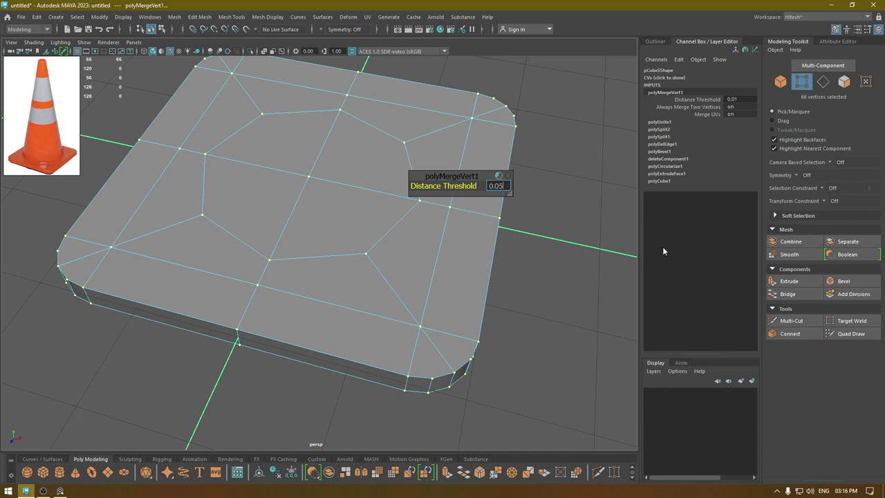
key("w")
right_click_drag(338, 81, 384, 68)
left_click(553, 232)
Step: With Multi-Cut, cut two perpendicular straight edges across the base's underside, each from a rounded corner's end to the matching corner end opposite
left_click_drag(553, 235, 289, 215, "alt")
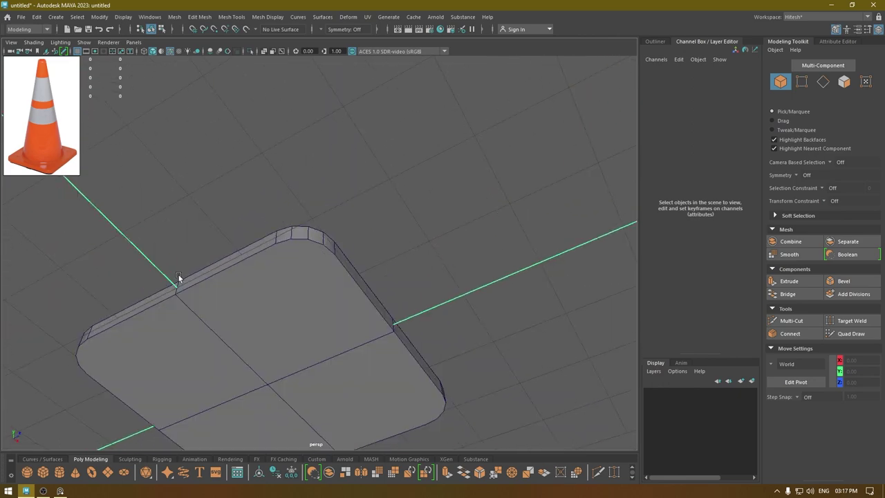
left_click_drag(178, 274, 307, 253, "alt")
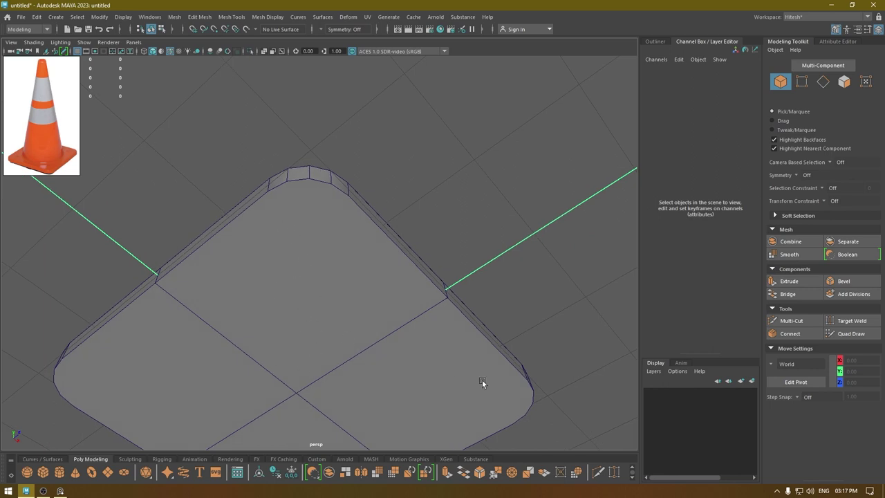
left_click(297, 230)
right_click_drag(315, 210, 264, 212, "shift")
left_click_drag(267, 221, 366, 362, "alt")
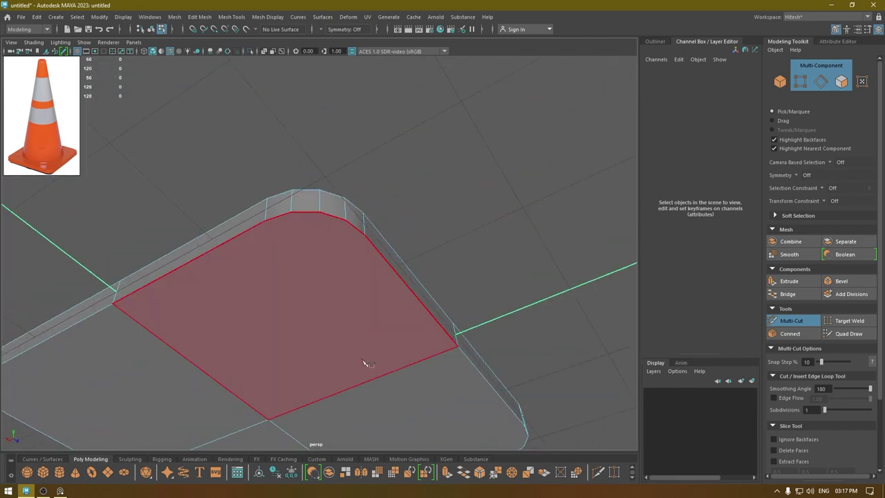
left_click(265, 220)
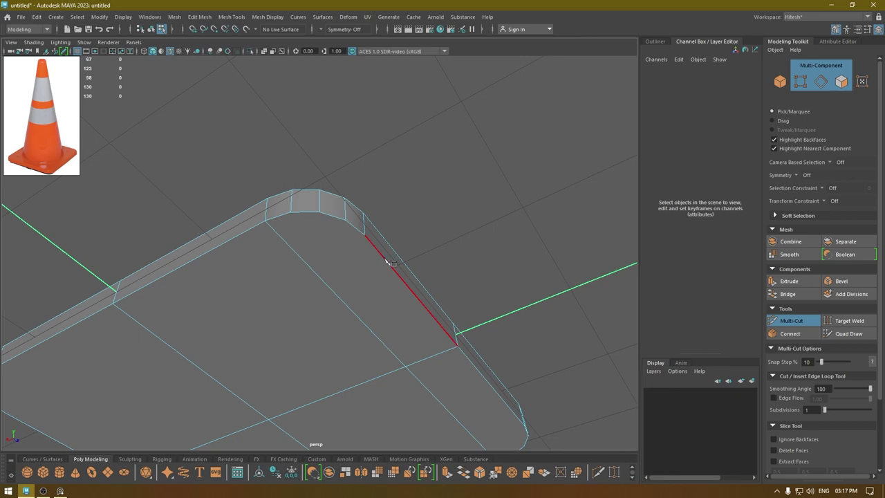
left_click_drag(361, 228, 381, 188, "alt")
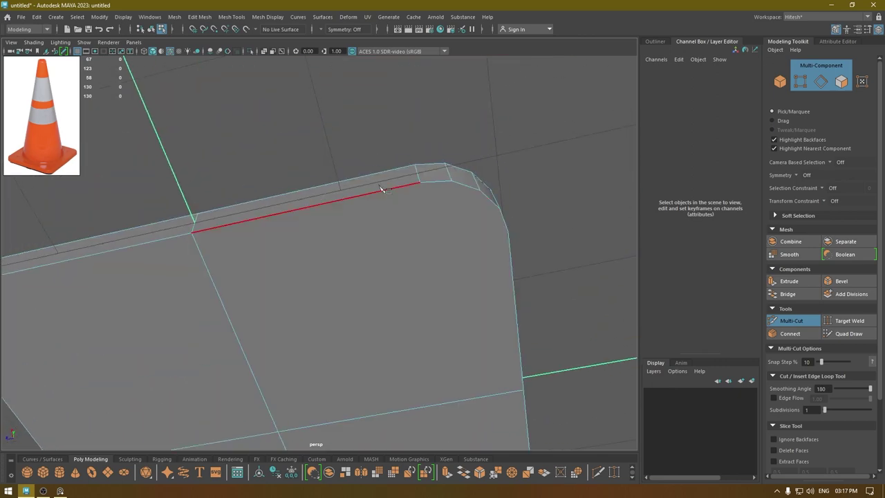
left_click(419, 183)
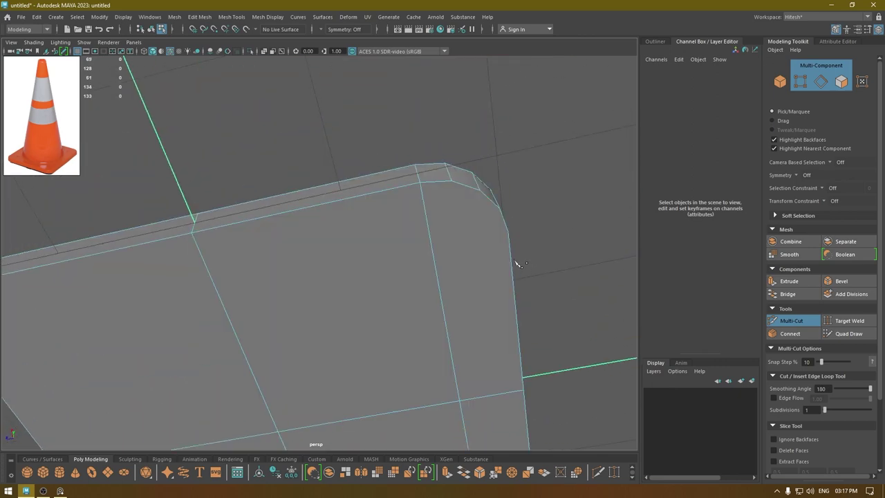
Step: Cut the remaining two straight edges across the underside between opposite rounded-corner ends, completing the border grid
left_click_drag(462, 263, 312, 119, "alt")
left_click_drag(330, 255, 635, 240, "alt")
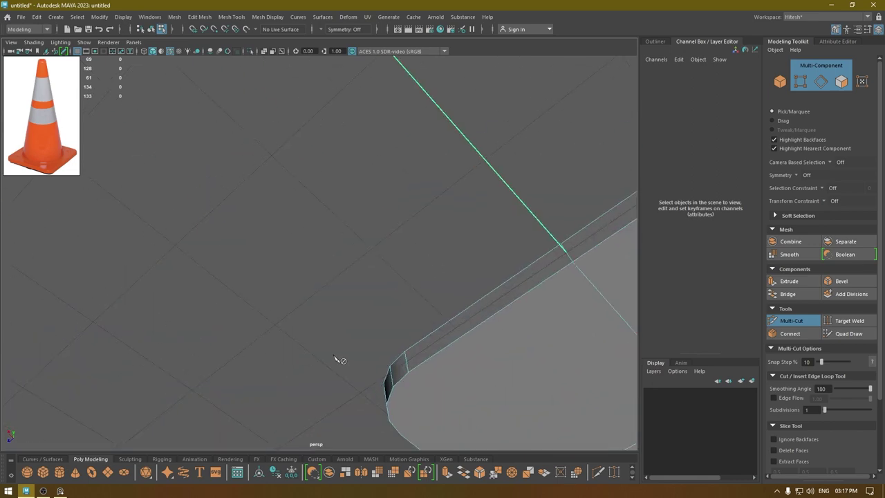
middle_click_drag(340, 359, 270, 144, "alt")
left_click_drag(339, 165, 440, 186, "alt")
middle_click_drag(484, 269, 450, 196, "alt")
scroll(453, 235, "up", 2)
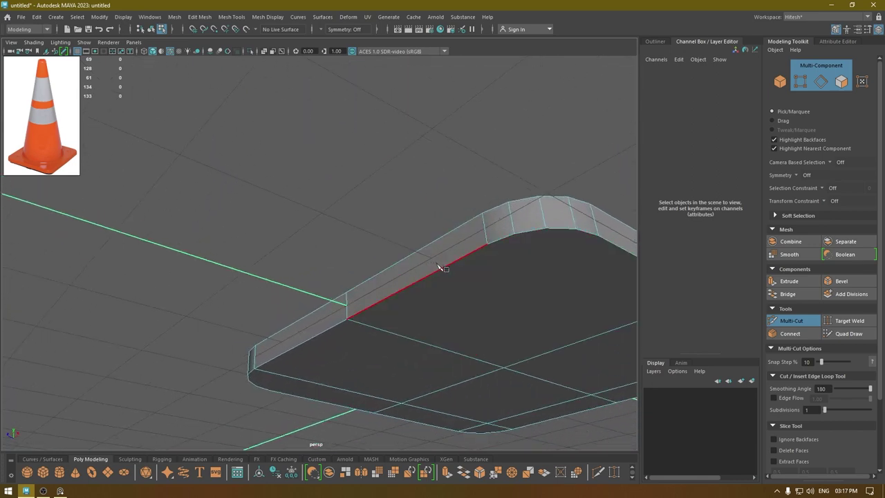
left_click(446, 266)
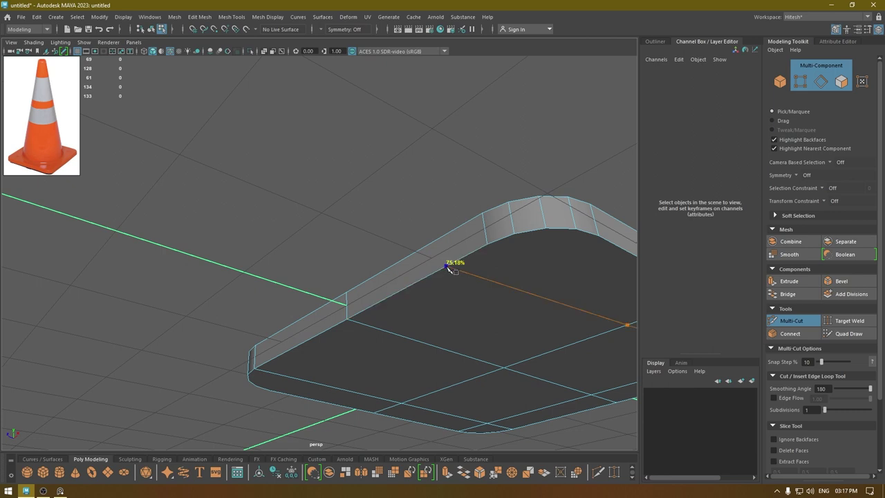
left_click(518, 241)
left_click_drag(518, 241, 587, 209, "alt")
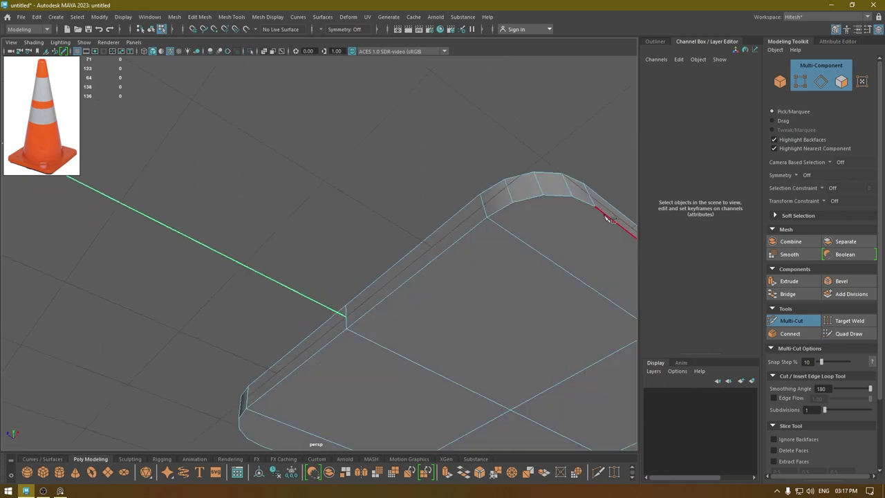
left_click_drag(370, 309, 454, 285, "alt")
left_click(377, 264)
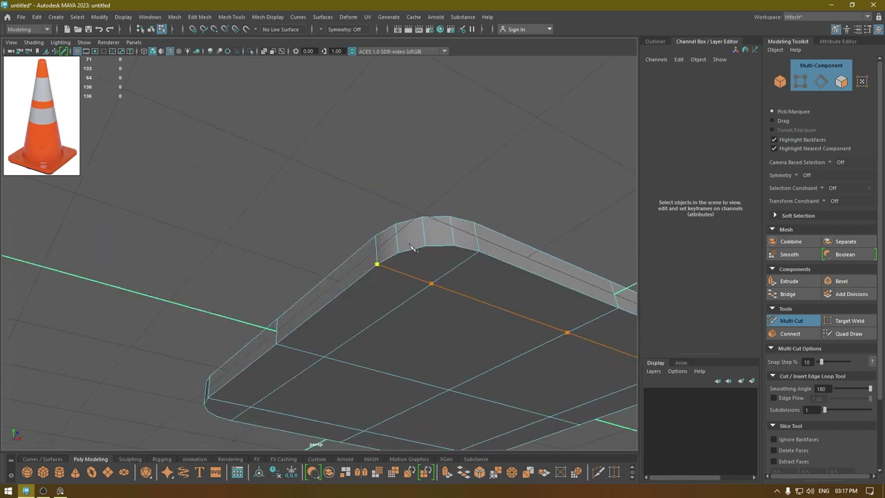
left_click_drag(391, 304, 415, 231, "alt")
Step: Cut a diagonal edge at two of the underside's rounded corners, joining each corner's middle vertex to the nearest grid crossing
left_click(452, 275)
scroll(465, 327, "up", 4)
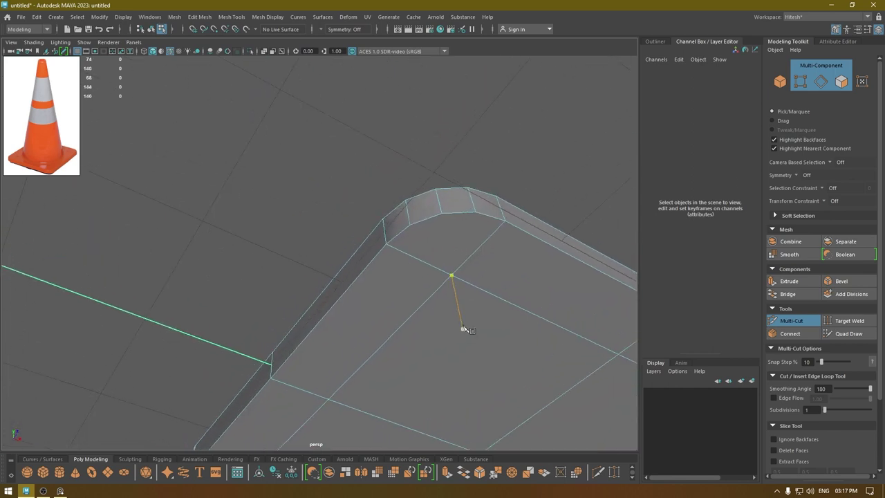
left_click(446, 265)
key("Return")
left_click(512, 199)
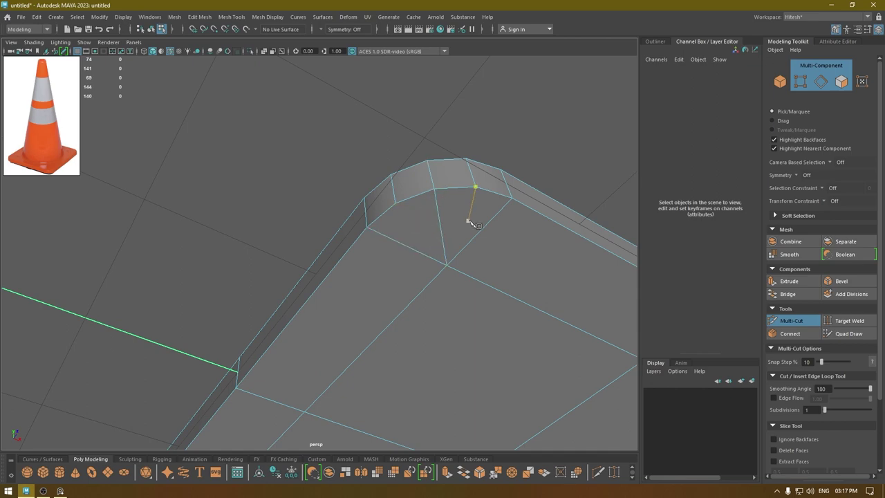
left_click_drag(441, 255, 415, 247, "alt")
scroll(392, 189, "up", 3)
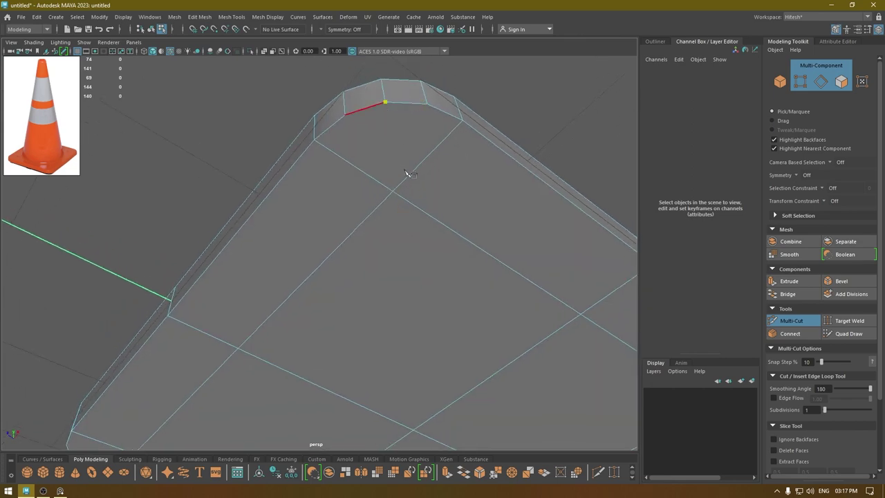
left_click(391, 193)
right_click(370, 205)
Step: Cut the matching diagonal edge at the underside's third rounded corner, from its middle vertex to the grid crossing
left_click_drag(370, 204, 283, 99, "alt")
left_click(283, 101)
left_click(284, 102)
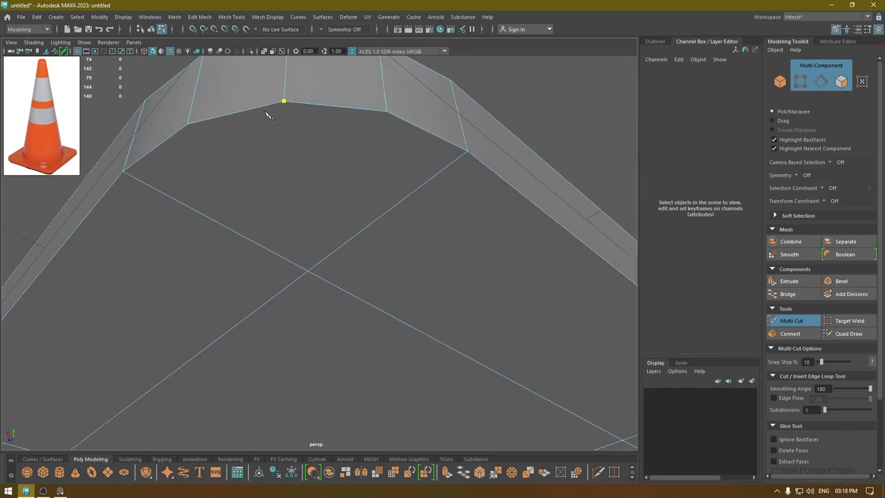
left_click(307, 270)
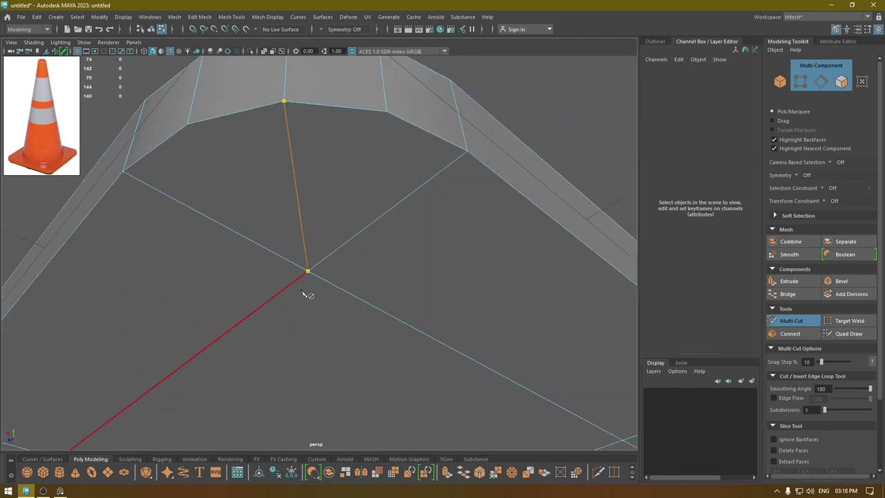
key("Return")
Step: Cut the diagonal edge at the underside's last rounded corner, from its middle vertex to the grid crossing
scroll(325, 293, "down", 6)
left_click_drag(581, 279, 395, 227, "alt")
middle_click_drag(395, 227, 400, 304, "alt")
scroll(398, 312, "up", 5)
scroll(385, 150, "down", 6)
key("Escape")
middle_click_drag(385, 150, 395, 229, "alt")
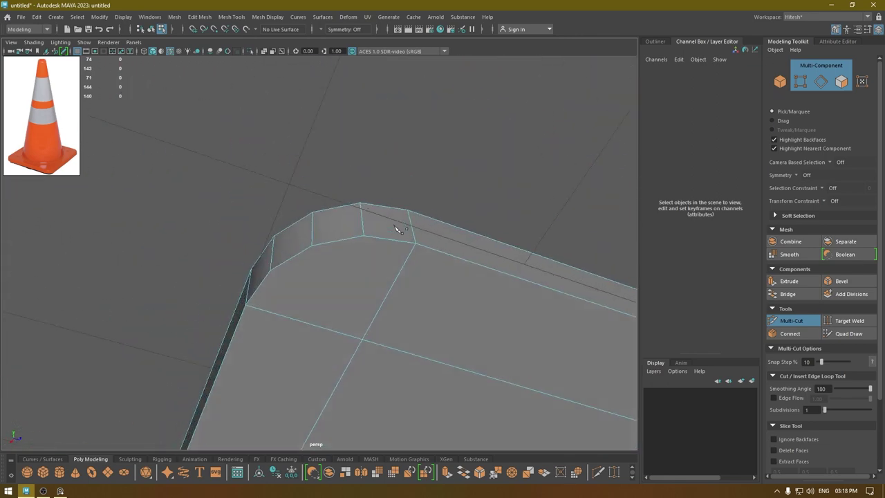
left_click_drag(395, 229, 439, 231, "alt")
left_click(441, 219)
scroll(433, 235, "up", 3)
key("Escape")
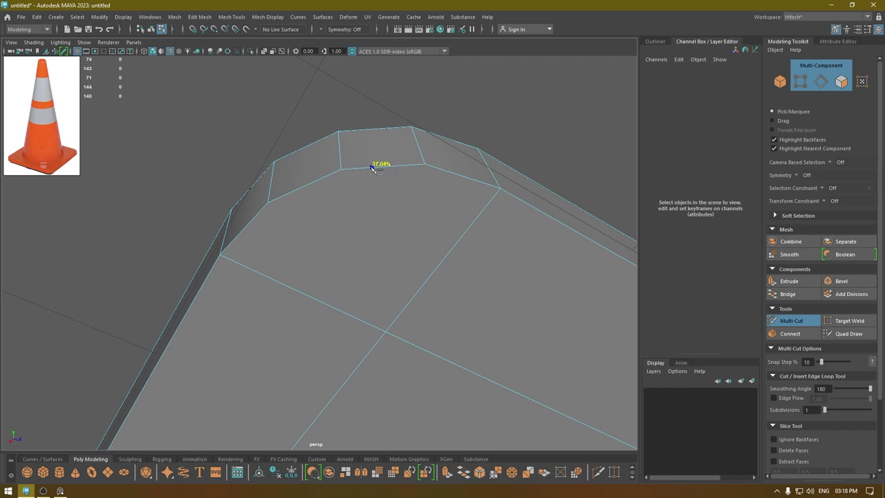
left_click(341, 169)
left_click(385, 333)
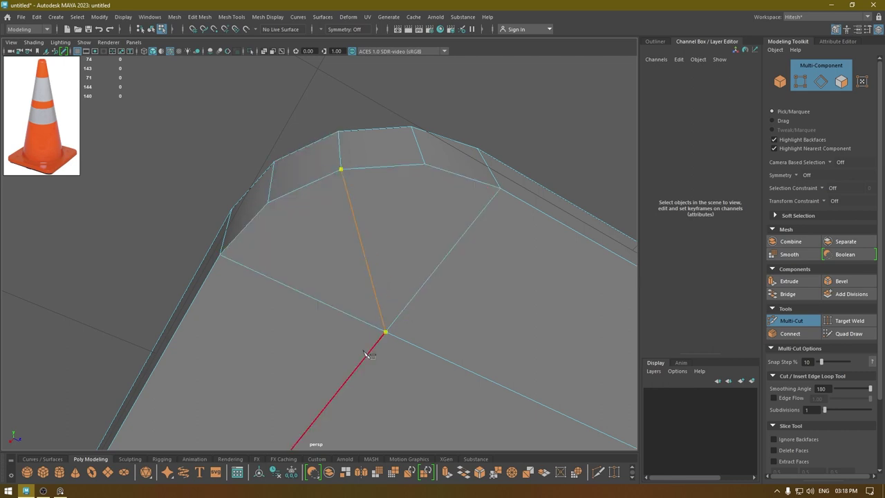
left_click_drag(367, 355, 348, 353, "alt")
scroll(589, 374, "down", 5)
middle_click_drag(589, 374, 265, 320, "alt")
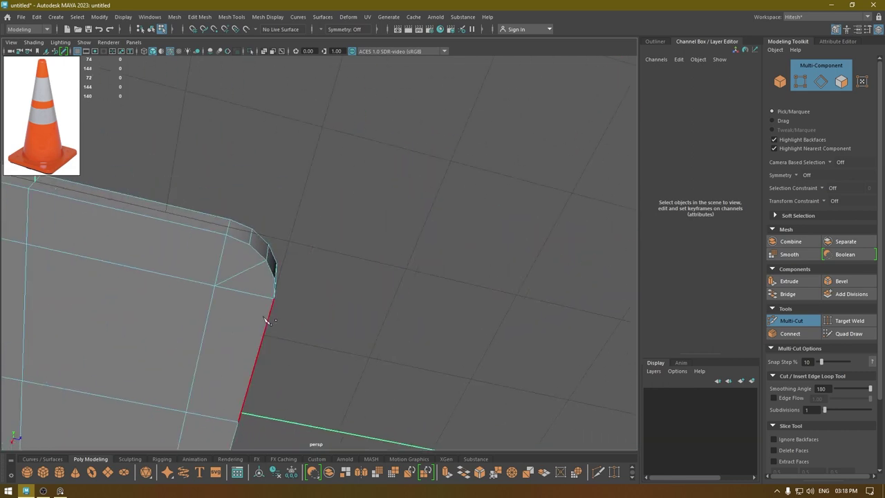
scroll(279, 336, "down", 2)
middle_click_drag(408, 242, 652, 241, "alt")
left_click(397, 251)
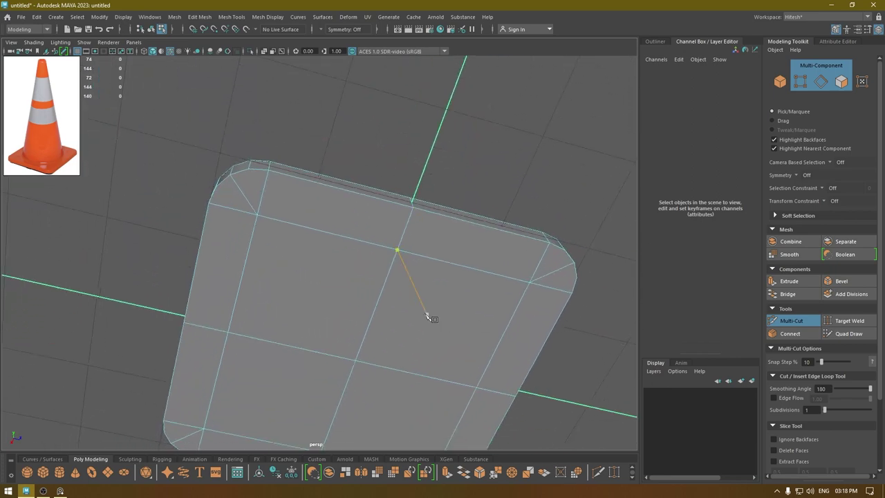
Step: Extrude the four central octagon faces on the base's upper side upward with a thickness of about 5.16
left_click_drag(431, 318, 473, 339, "alt")
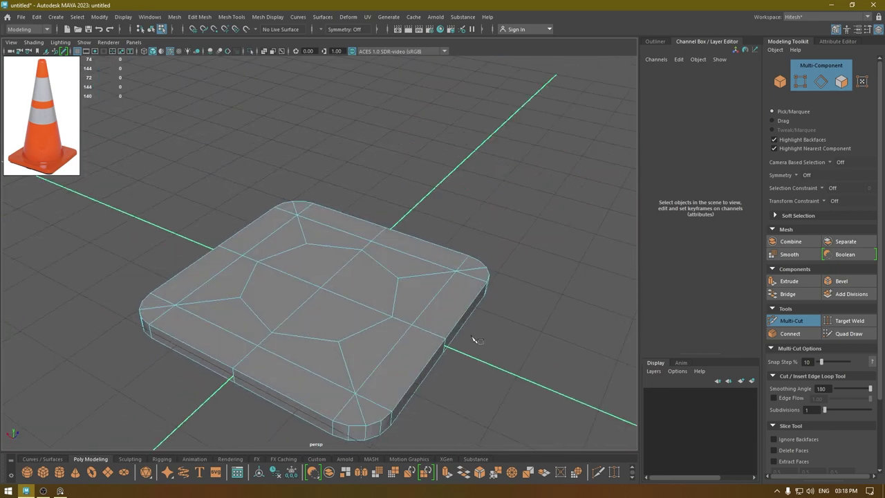
key("w")
right_click_drag(360, 222, 359, 256)
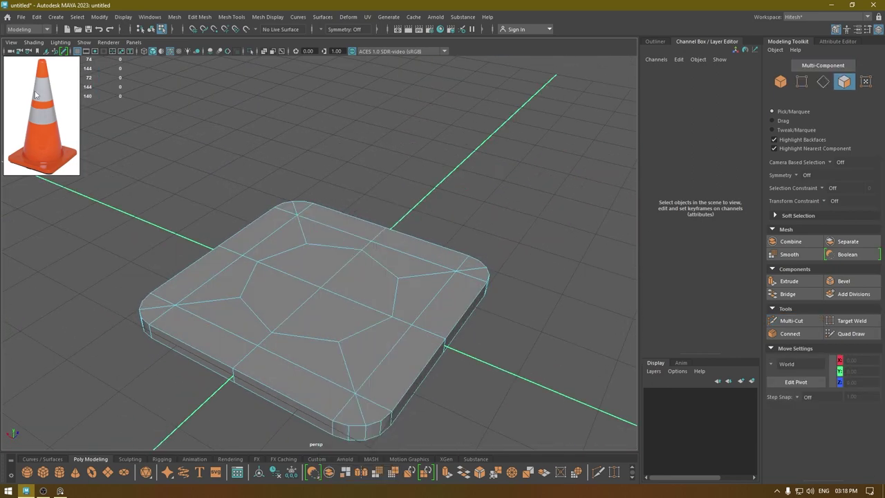
left_click(353, 280)
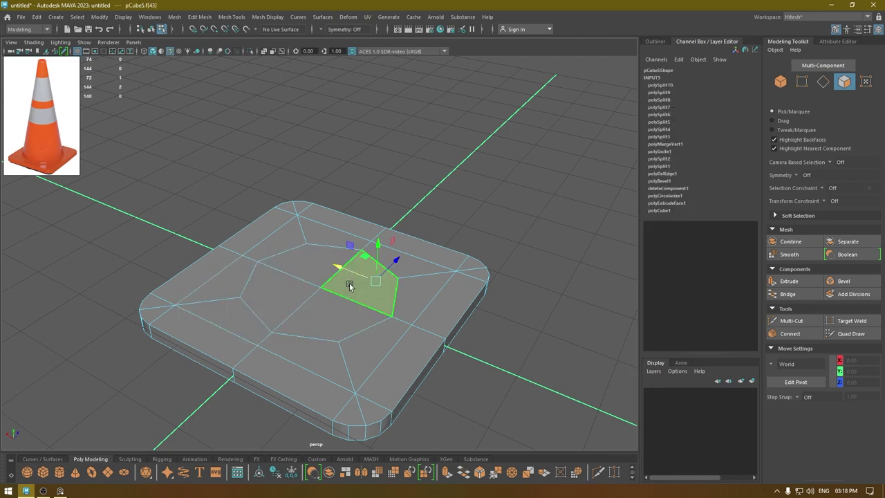
left_click(312, 257, "shift")
left_click(294, 306, "shift")
left_click(325, 318, "shift")
left_click_drag(394, 366, 363, 302, "alt")
scroll(363, 302, "down", 4)
left_click_drag(358, 200, 363, 198, "alt")
key("ctrl+e")
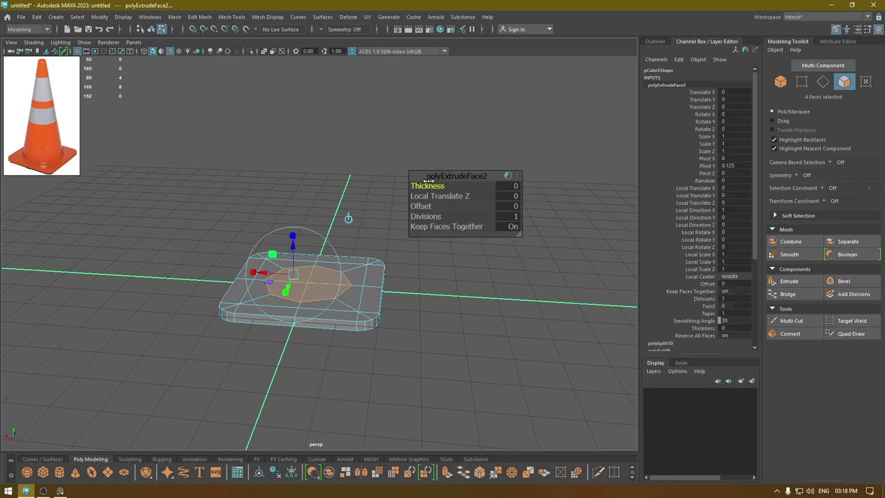
left_click_drag(429, 181, 668, 195)
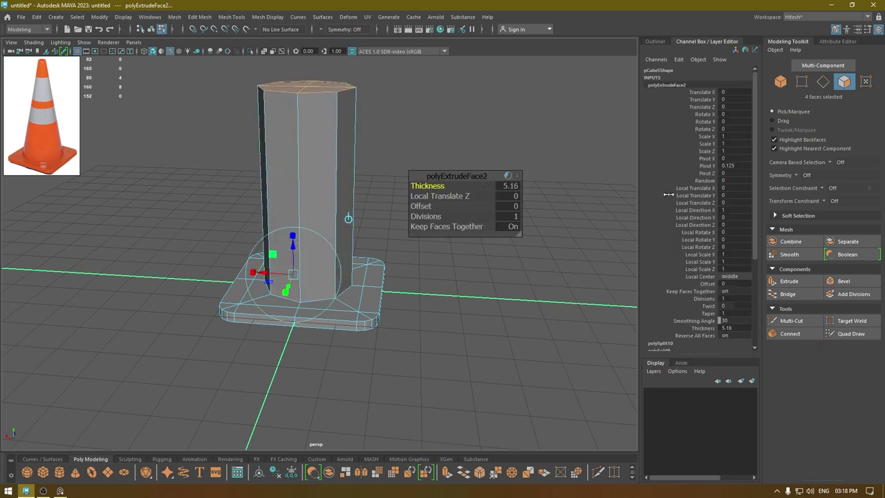
Step: Reduce the cone body's extrusion thickness to 4.41
left_click_drag(397, 267, 395, 217, "alt")
key("space")
scroll(383, 235, "up", 3)
key("space")
left_click_drag(349, 184, 330, 135)
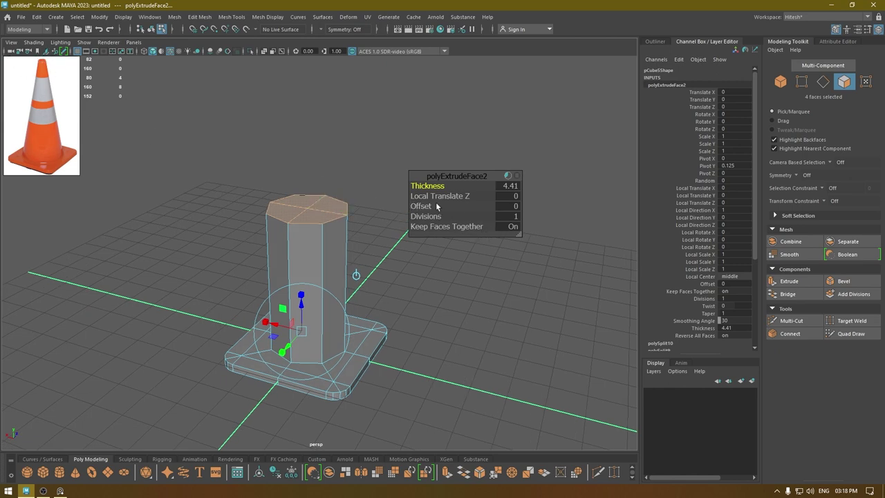
Step: Taper the extruded body into a cone by setting its extrusion offset to 0.78
left_click_drag(437, 206, 451, 204)
left_click_drag(388, 228, 304, 245, "alt")
left_click_drag(182, 205, 359, 200, "alt")
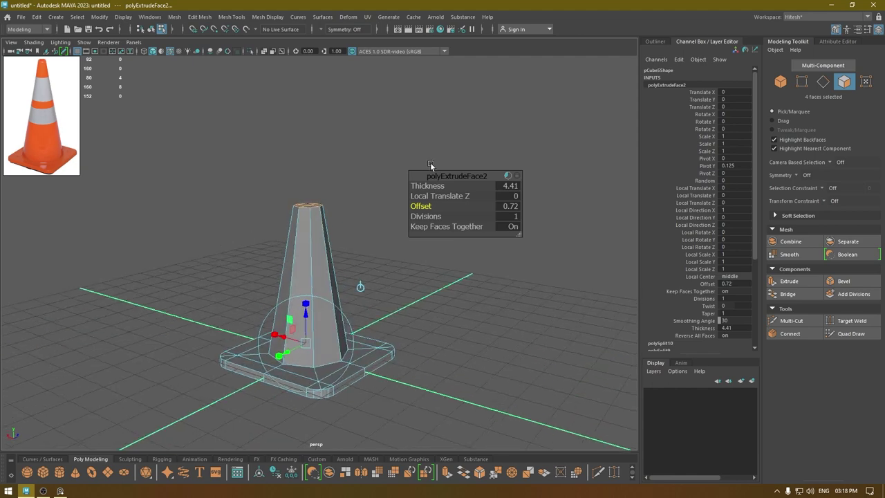
left_click_drag(434, 205, 435, 205)
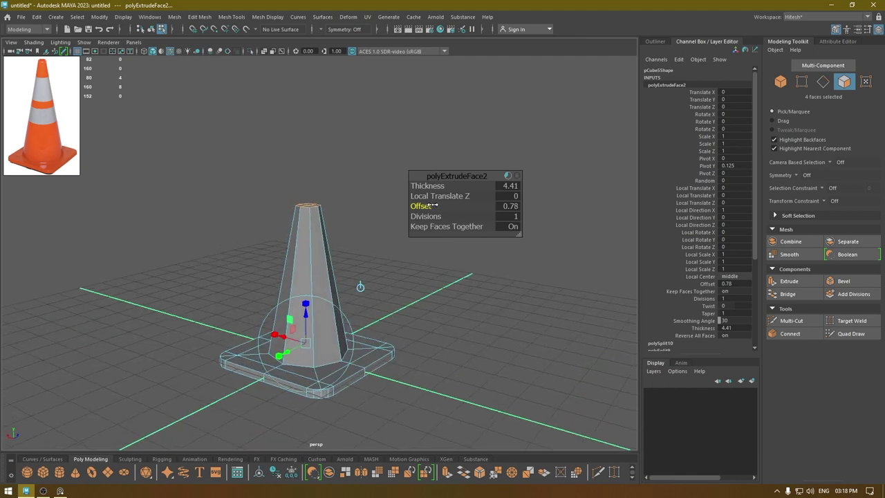
left_click_drag(242, 177, 227, 179, "alt")
right_click_drag(227, 178, 285, 253, "alt")
left_click_drag(285, 254, 290, 198, "alt")
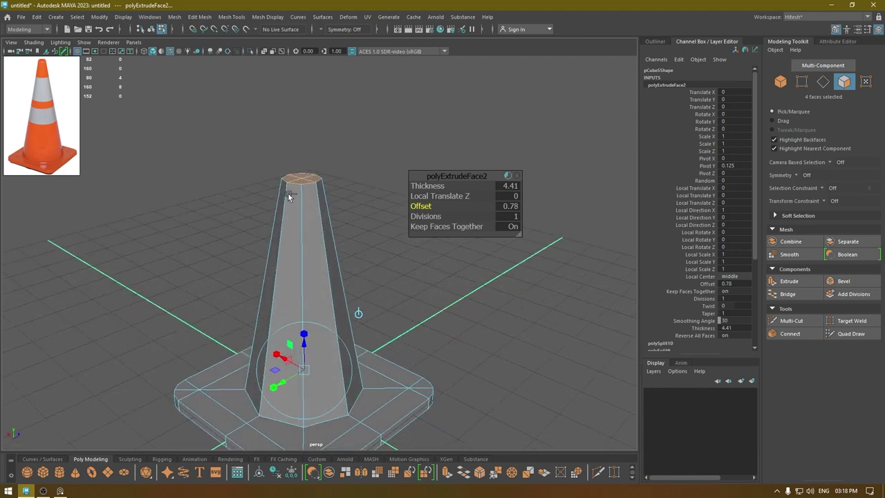
Step: Compare the cone's tip with the reference image and extrude the four tip faces inward with an offset of 0.02
key("w")
scroll(34, 97, "up", 5)
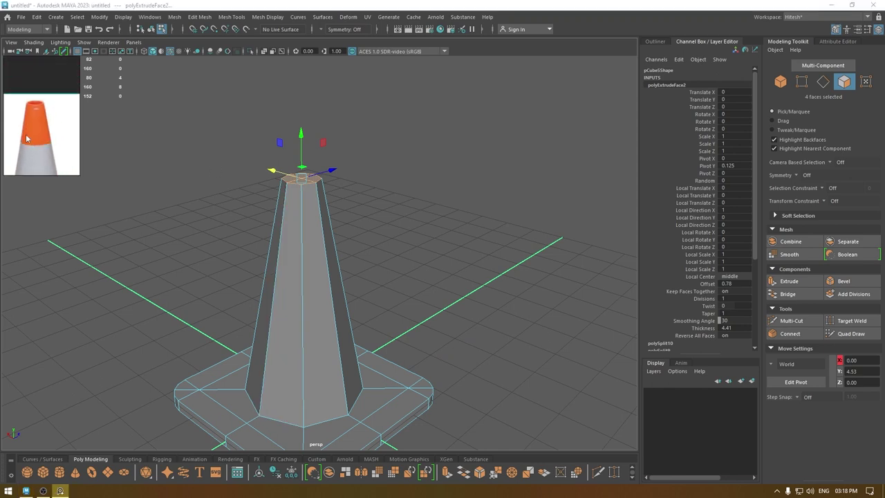
scroll(43, 97, "down", 4)
left_click_drag(378, 171, 383, 234, "alt")
scroll(373, 222, "up", 3)
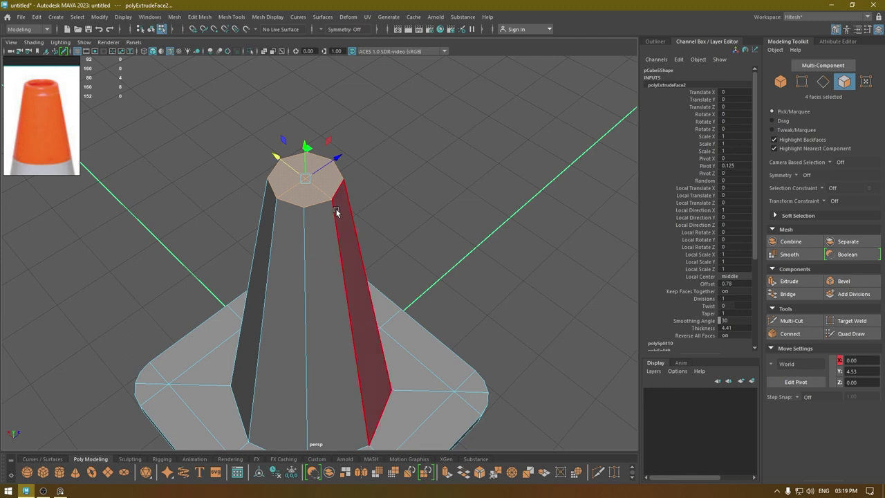
key("ctrl+e")
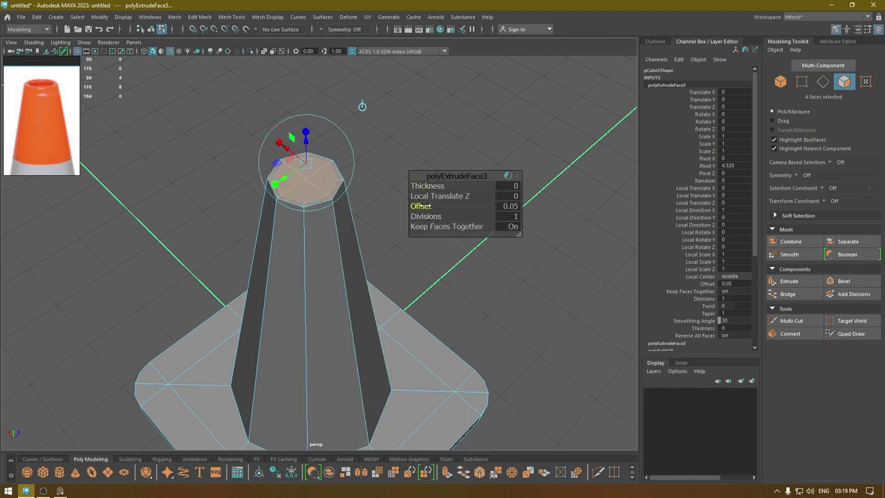
key("w")
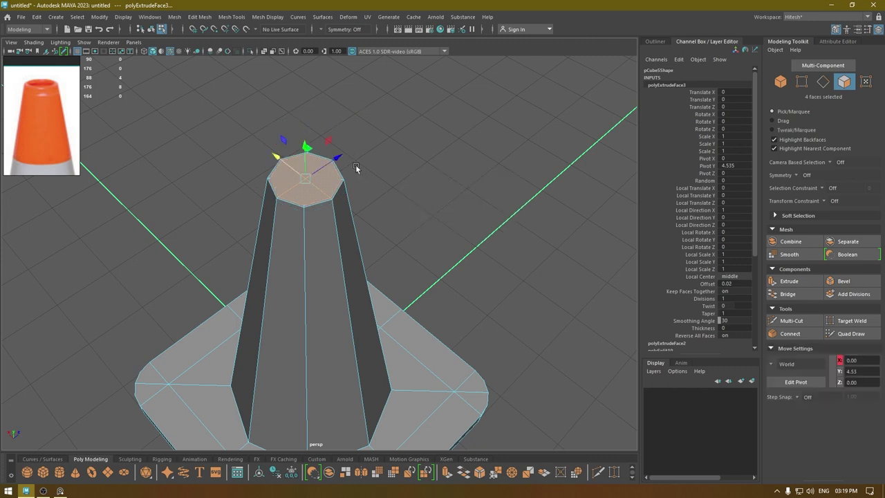
Step: Extrude the tip faces upward again with a thickness of 0.13 and an offset of 0.03 to form a collar
key("ctrl+e")
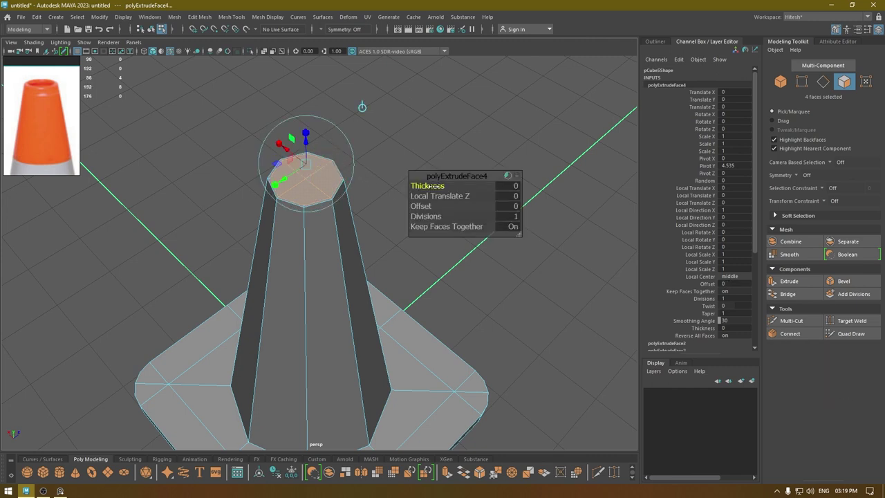
left_click_drag(434, 186, 442, 186)
left_click_drag(268, 180, 270, 158, "alt")
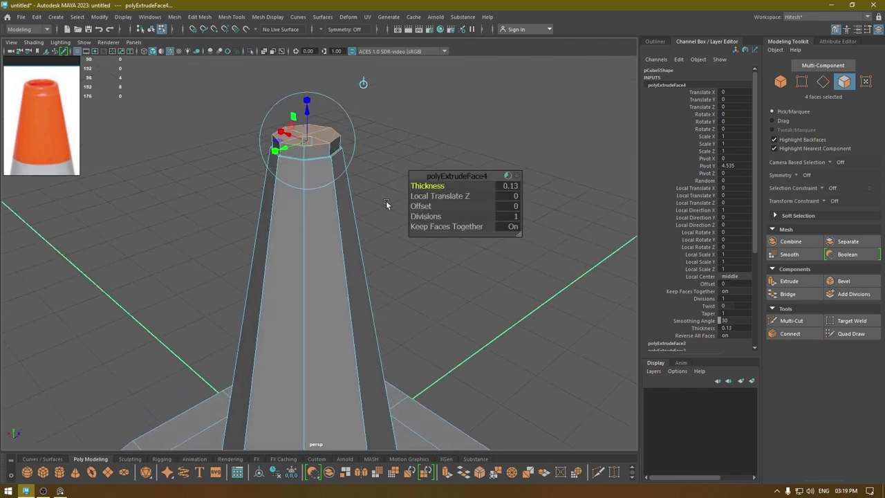
left_click_drag(237, 186, 240, 160, "alt")
middle_click_drag(240, 160, 248, 182, "alt")
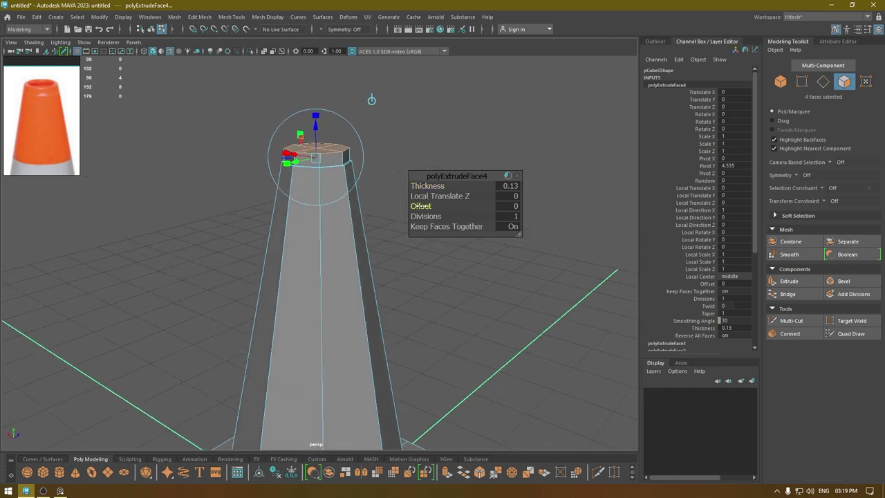
left_click_drag(421, 206, 340, 211)
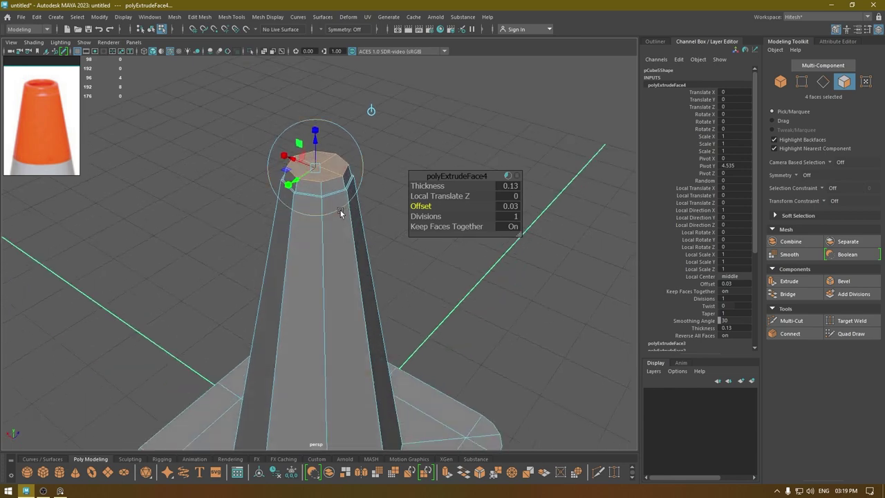
right_click_drag(341, 211, 295, 4, "alt")
left_click_drag(377, 284, 377, 235, "alt")
right_click_drag(377, 235, 342, 200, "alt")
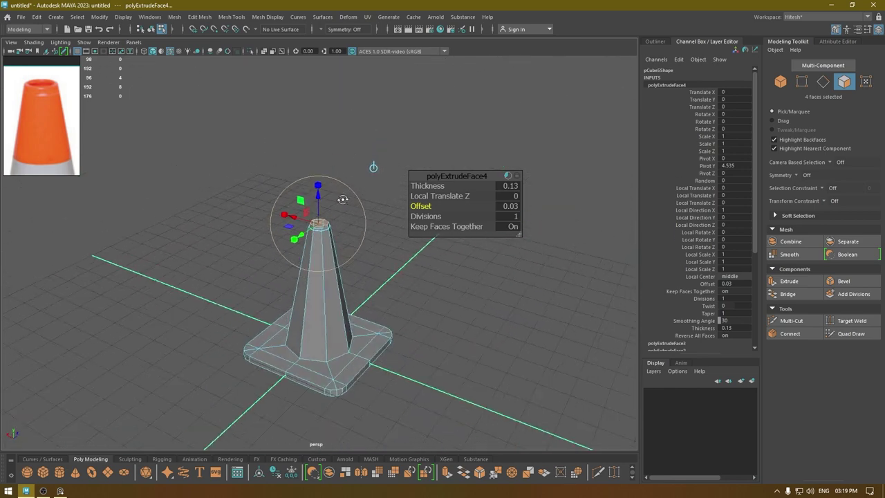
left_click_drag(342, 200, 318, 233, "alt")
right_click_drag(318, 233, 340, 334, "alt")
key("w")
Step: Extrude the collar's upper faces in place and scale them inward to form a flat rim around the tip
right_click_drag(326, 267, 358, 385, "alt")
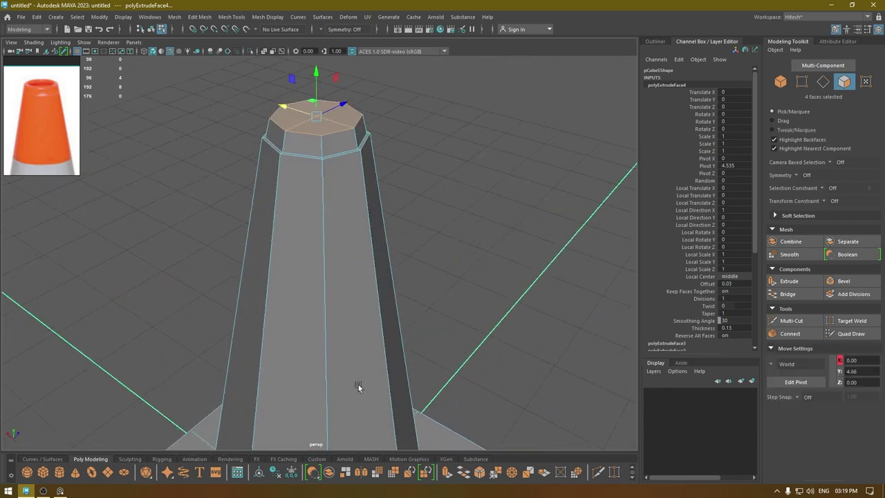
left_click_drag(374, 345, 342, 371, "alt")
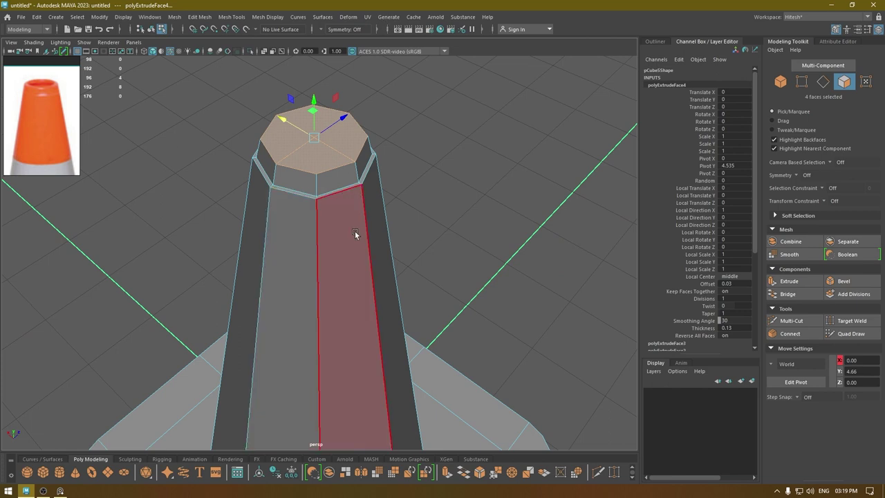
key("r")
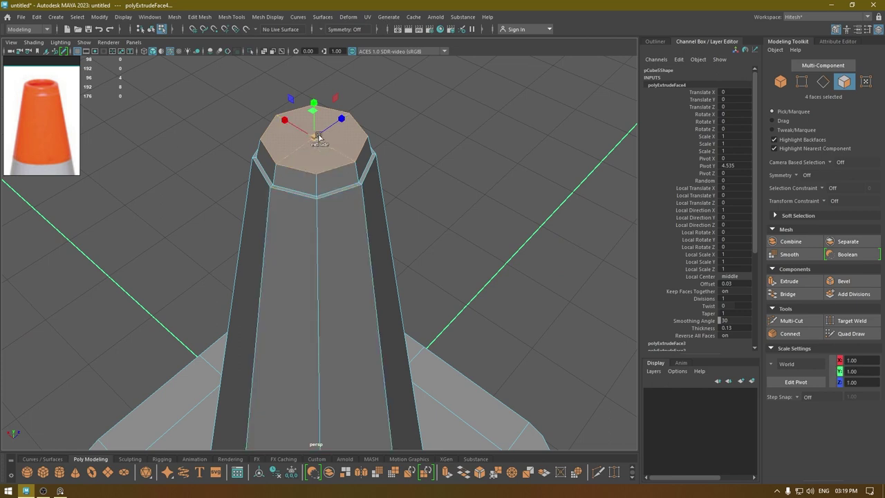
key("ctrl+e")
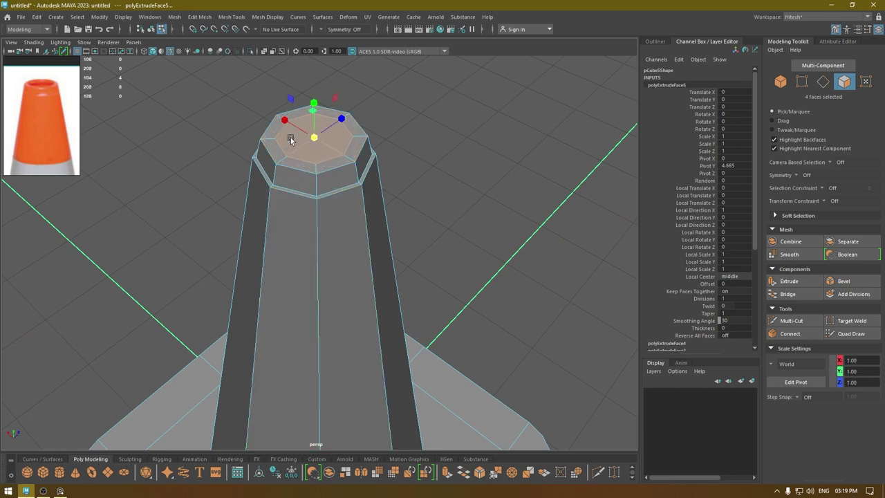
Step: In a front wireframe view, extrude the inner rim faces straight down inside the cone to a height of 2.58
key("w")
key("space")
left_click_drag(292, 144, 292, 166)
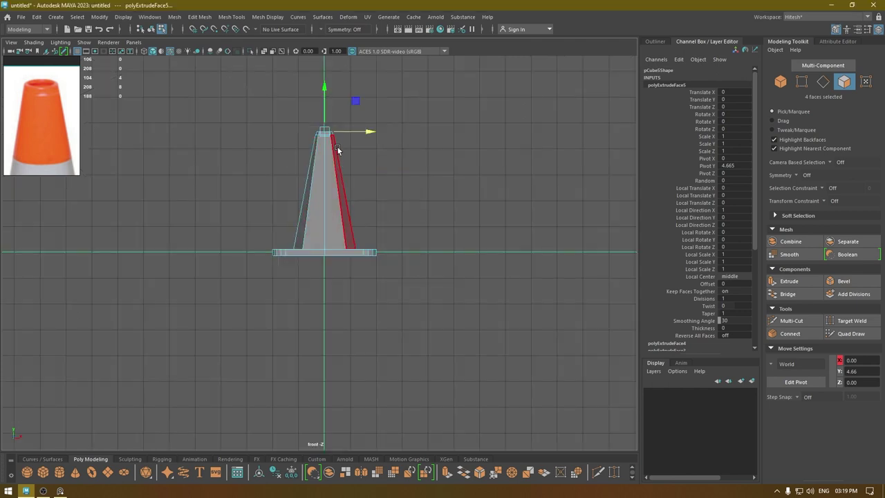
right_click_drag(335, 110, 407, 295, "alt")
middle_click_drag(354, 56, 351, 138, "alt")
right_click_drag(351, 138, 401, 231, "alt")
middle_click_drag(401, 233, 387, 334, "alt")
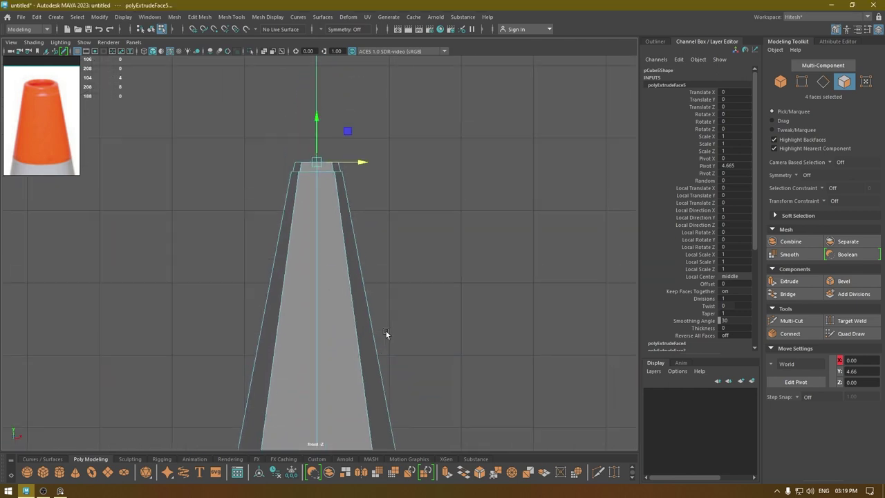
key("4")
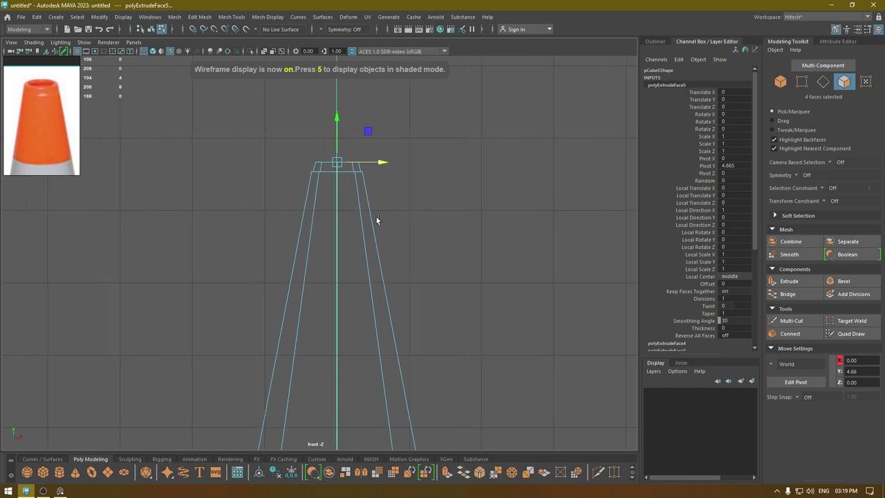
scroll(376, 217, "down", 2)
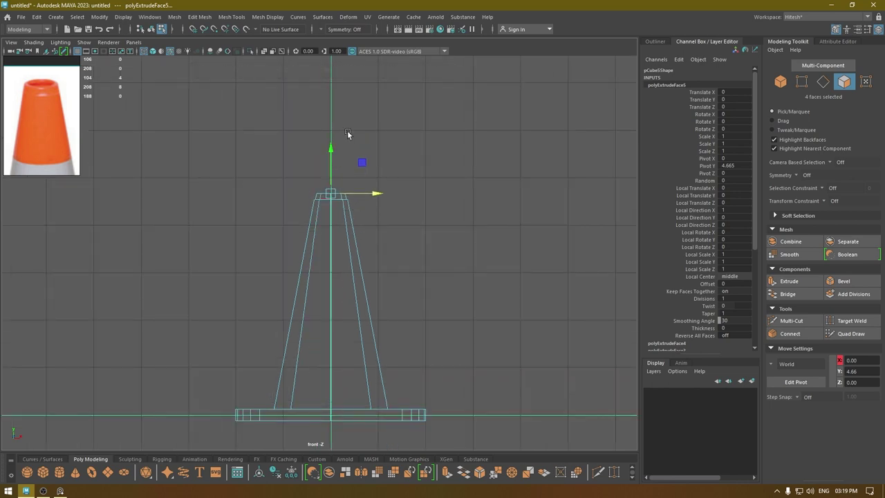
left_click_drag(334, 150, 333, 249, "shift")
Step: Scale the four faces at the bottom of the cone's inner hole and delete them to leave it open
scroll(332, 250, "up", 3)
middle_click_drag(380, 367, 369, 330, "alt")
key("r")
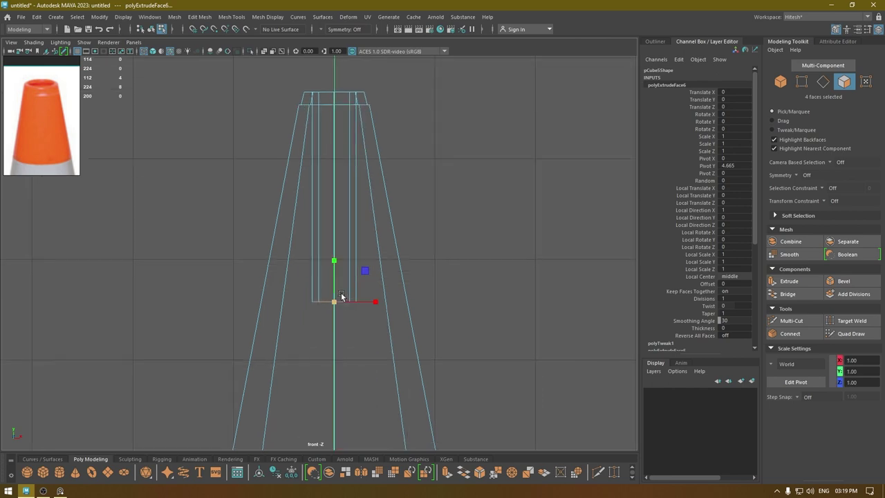
mouse_move(334, 305)
left_mouse_down()
mouse_move(380, 303)
mouse_move(344, 304)
mouse_move(323, 247)
mouse_move(348, 284)
mouse_move(301, 321)
mouse_move(316, 309)
mouse_move(330, 230)
mouse_move(324, 256)
mouse_move(357, 194)
mouse_move(345, 141)
left_mouse_up()
key("w")
key("space")
key("6")
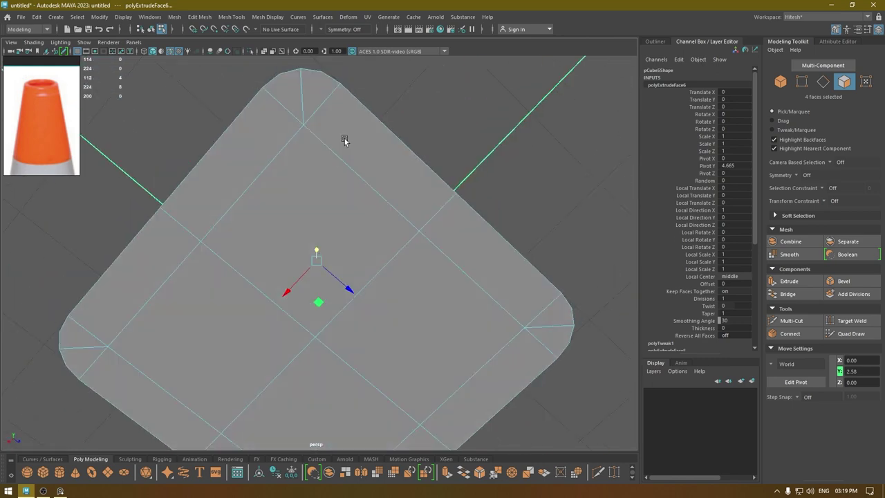
key("Delete")
left_click_drag(384, 200, 343, 209, "alt")
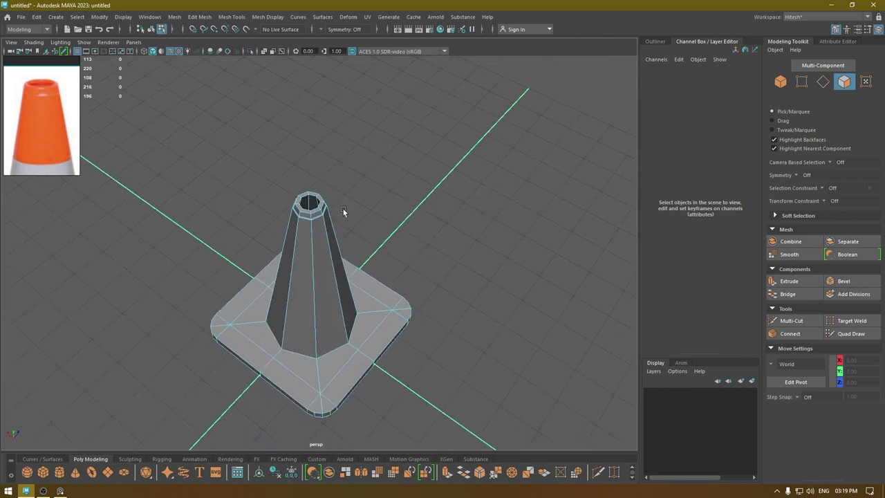
Step: Switch from faces to selecting the whole cone object and zoom the reference image out to the full cone for comparison
right_click_drag(343, 208, 435, 158)
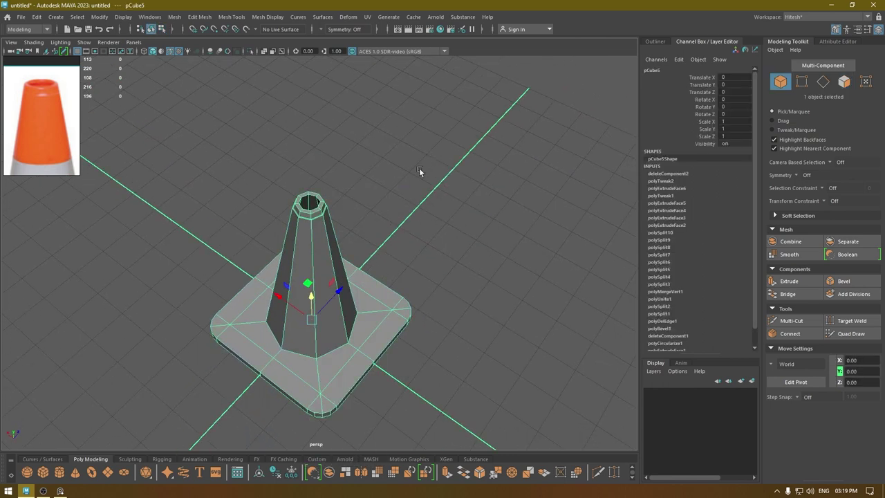
left_click_drag(419, 168, 223, 250, "alt")
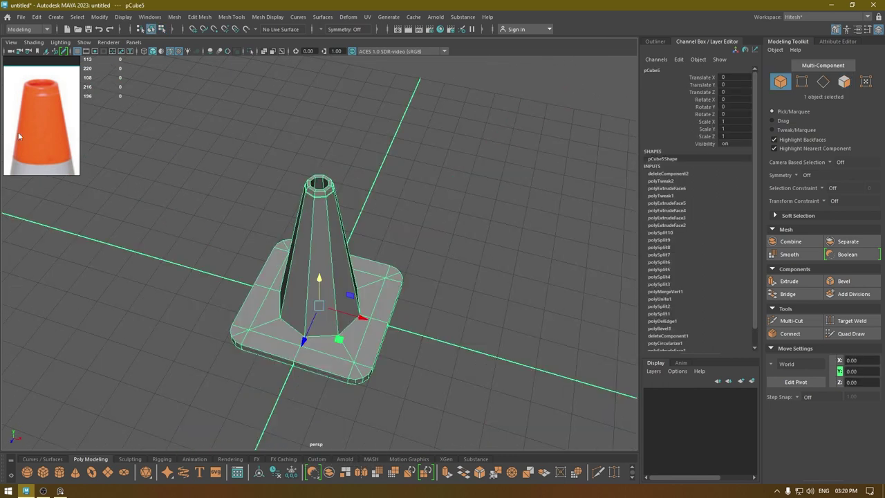
scroll(37, 119, "down", 2)
middle_click_drag(36, 120, 41, 70)
scroll(43, 79, "down", 3)
scroll(46, 117, "down", 1)
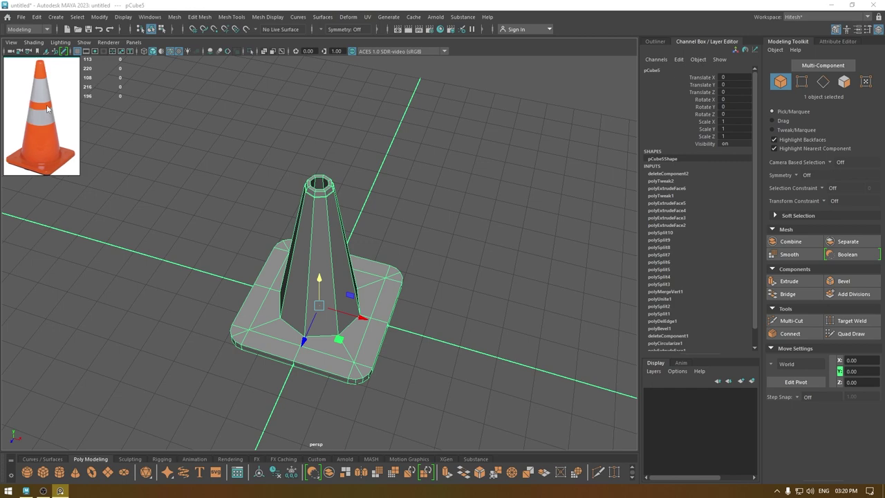
left_click_drag(159, 159, 380, 373, "alt")
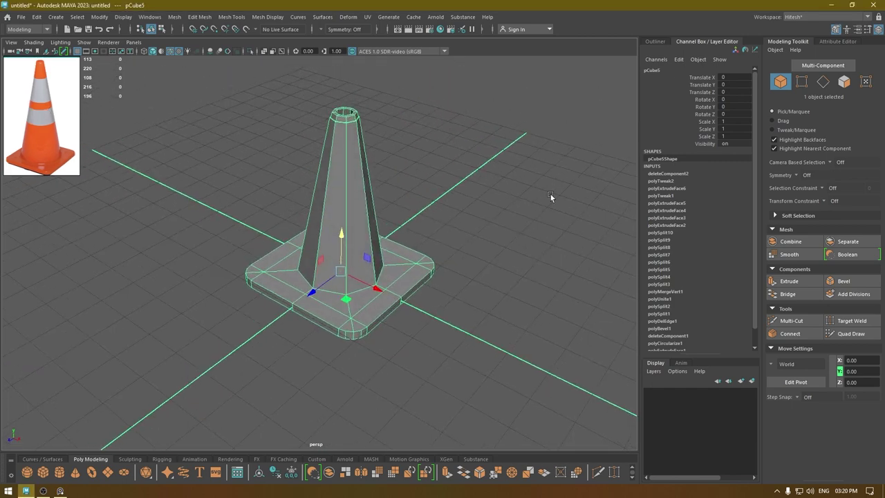
Step: Preview the cone with smooth mesh display, inspect its shape, and restore the unsmoothed display
key("3")
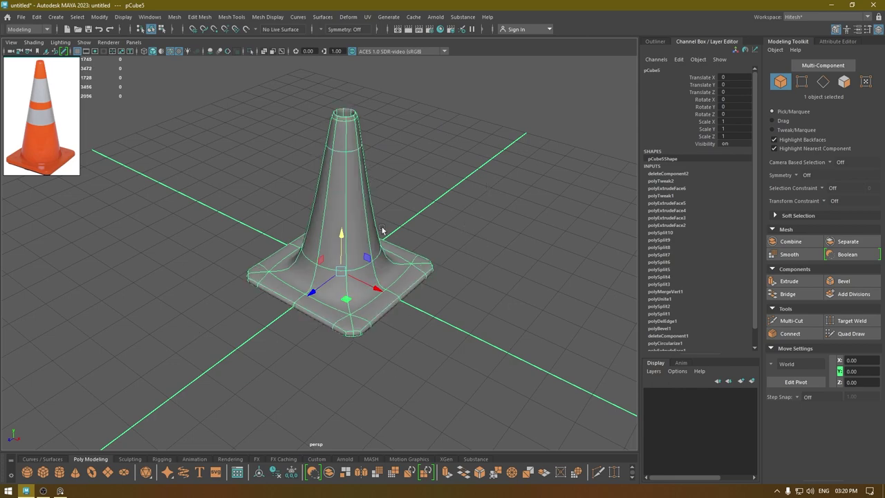
left_click(478, 311)
left_click_drag(478, 310, 415, 329, "alt")
left_click(352, 265)
key("1")
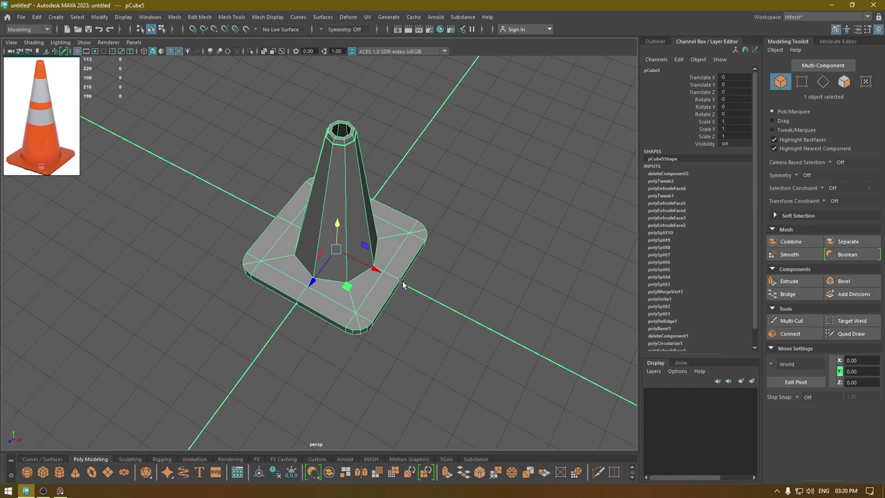
Step: Insert two supporting edge loops close to the edge where the cone body meets the square base, one on each side
left_click_drag(402, 282, 395, 265, "alt")
right_click_drag(395, 265, 401, 435, "alt")
middle_click_drag(401, 435, 394, 405, "alt")
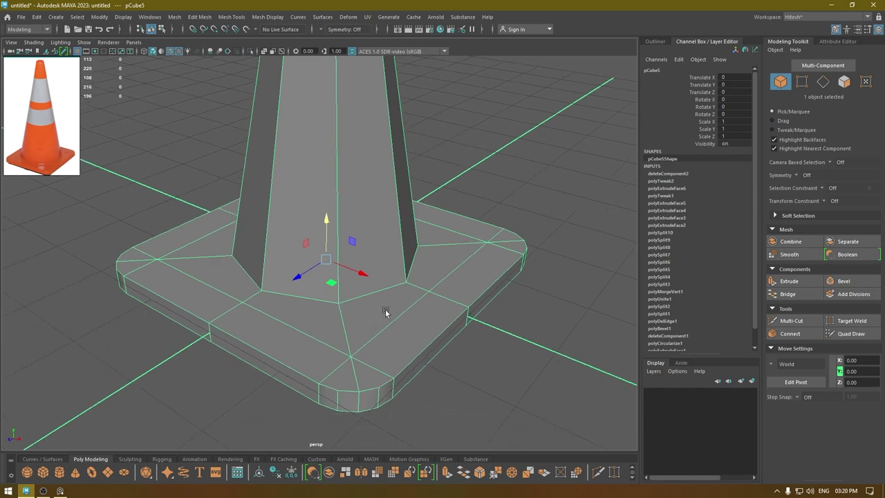
left_click_drag(385, 309, 348, 291, "alt")
scroll(351, 196, "down", 3)
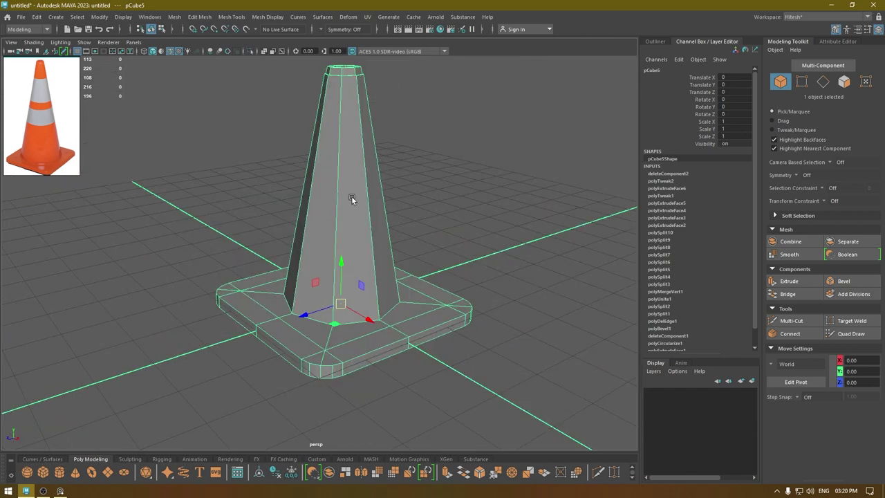
scroll(357, 280, "up", 5)
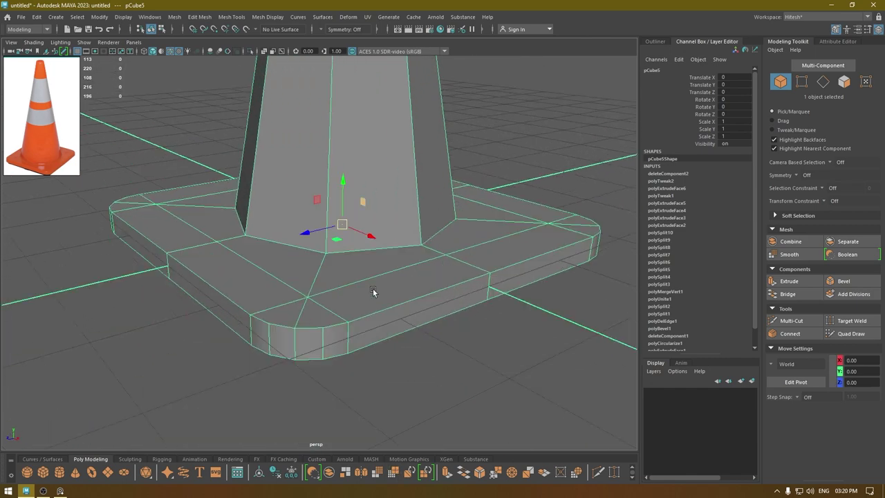
scroll(365, 242, "down", 2)
right_click_drag(337, 191, 292, 208, "shift")
scroll(378, 399, "up", 5)
scroll(393, 294, "up", 2)
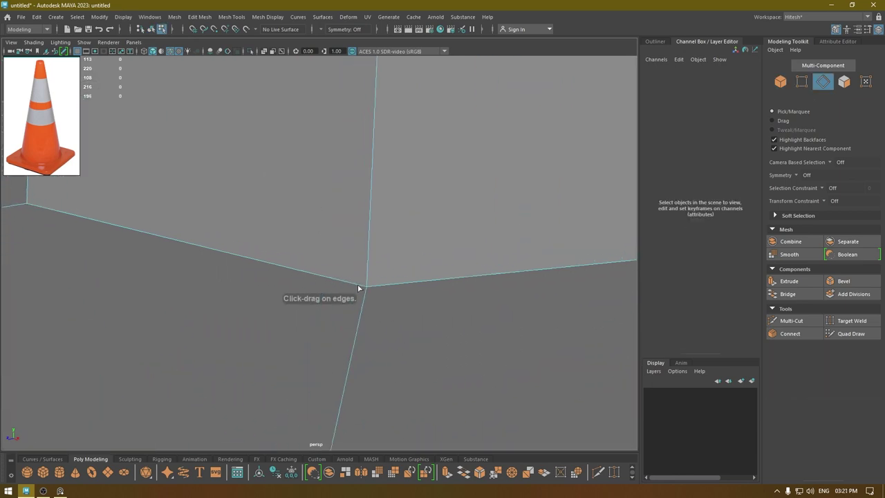
left_click(368, 285)
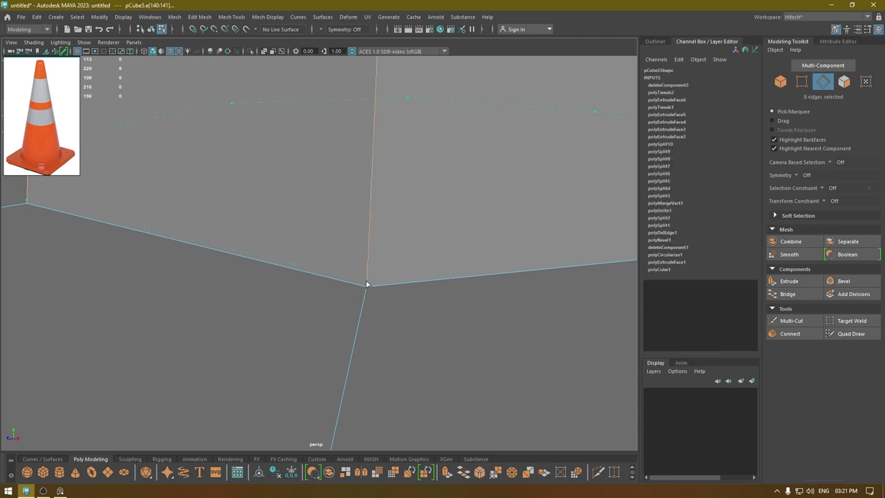
left_click_drag(371, 286, 367, 293)
right_click_drag(367, 293, 326, 99, "alt")
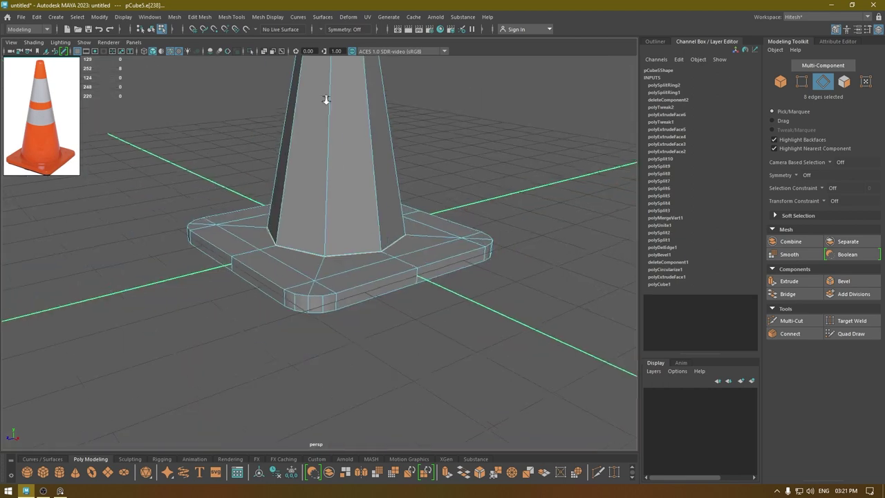
Step: Try to insert supporting edge loops around the upper outer edge of the square base
left_click_drag(360, 267, 364, 269, "alt")
scroll(387, 312, "up", 5)
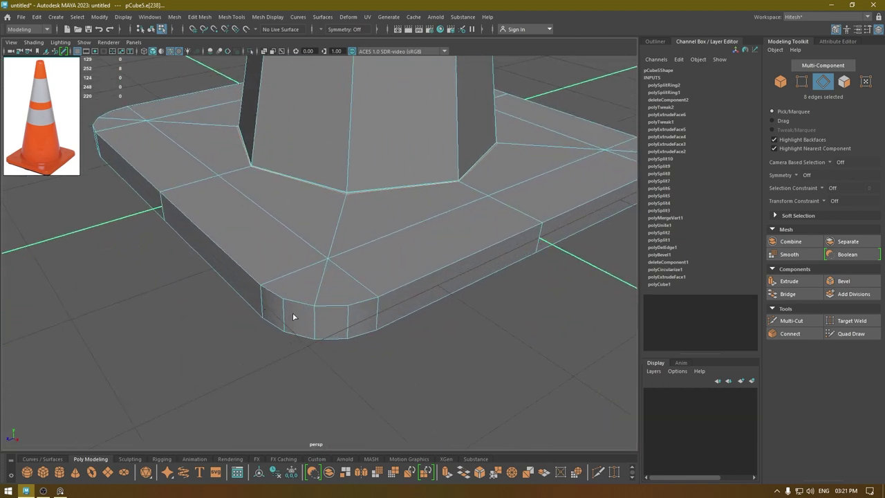
middle_click_drag(266, 281, 281, 261, "alt")
scroll(310, 315, "up", 3)
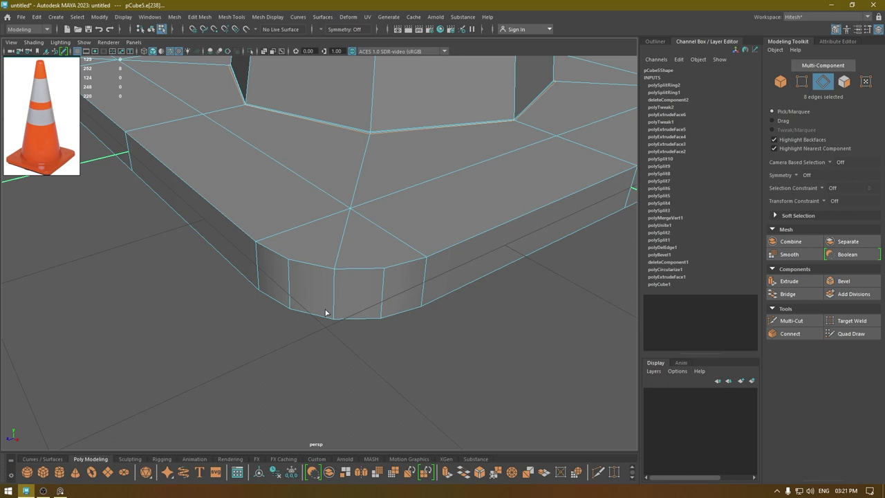
scroll(339, 273, "up", 2)
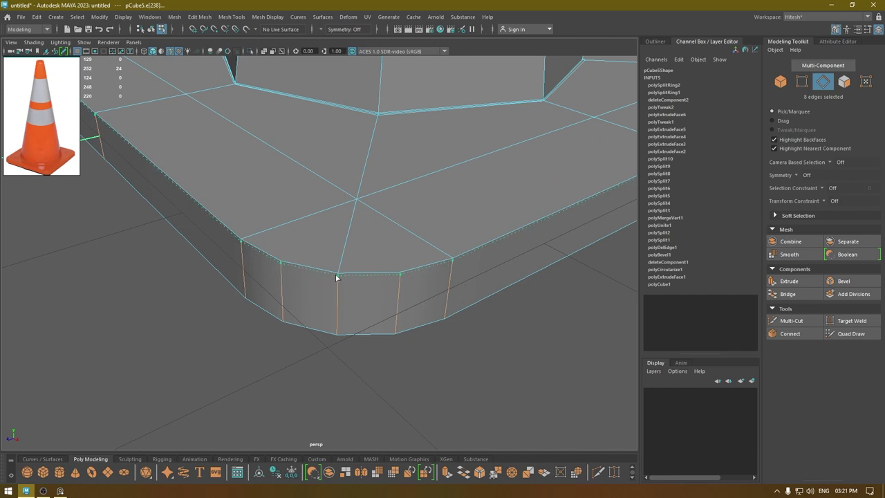
left_click(337, 277)
left_click(333, 271)
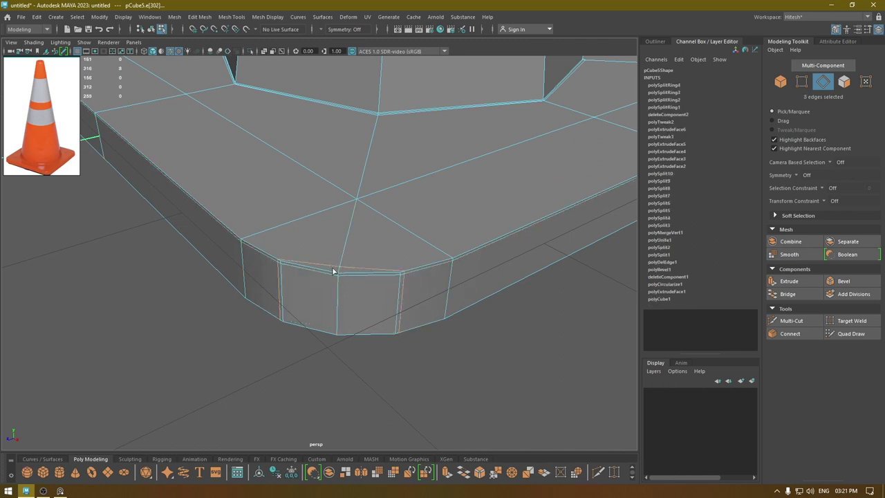
key("ctrl+z")
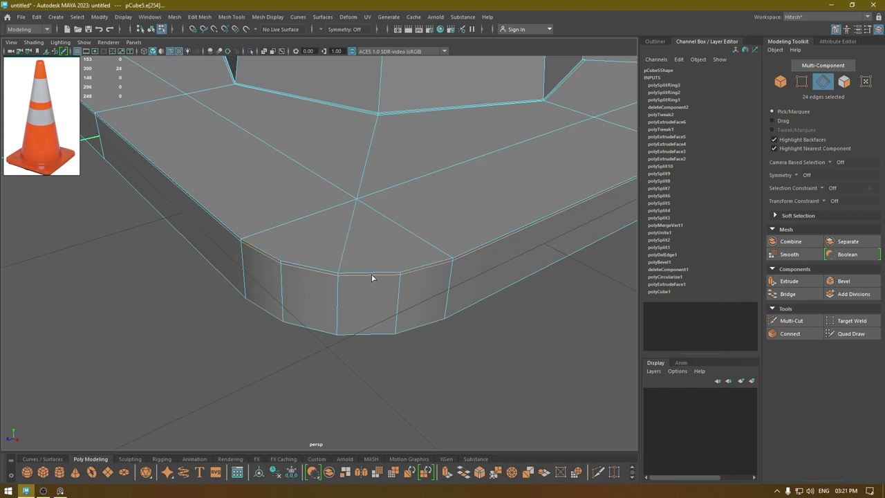
key("ctrl+z")
Step: Bevel the upper and lower perimeter edges of the square base with chamfer off and a fraction of 0.08
scroll(369, 275, "down", 2)
key("w")
left_click_drag(465, 269, 425, 218, "alt")
double_click(440, 234)
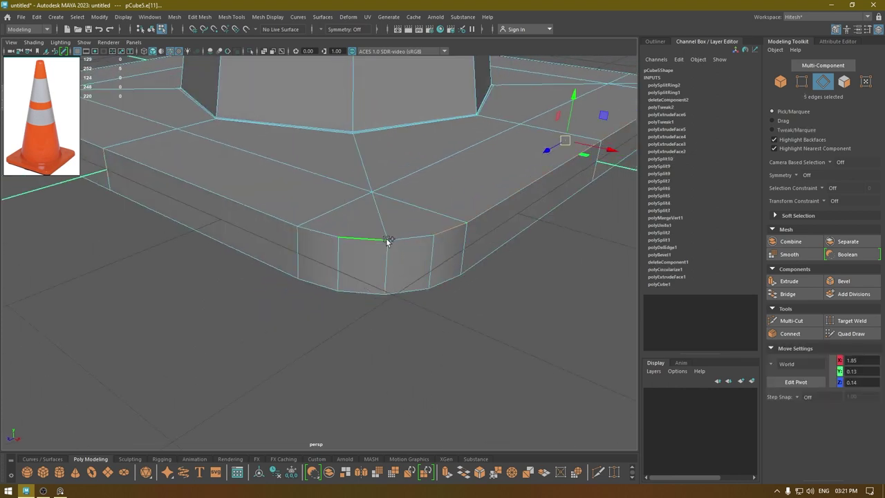
double_click(325, 239, "shift")
left_click_drag(402, 247, 397, 244, "alt")
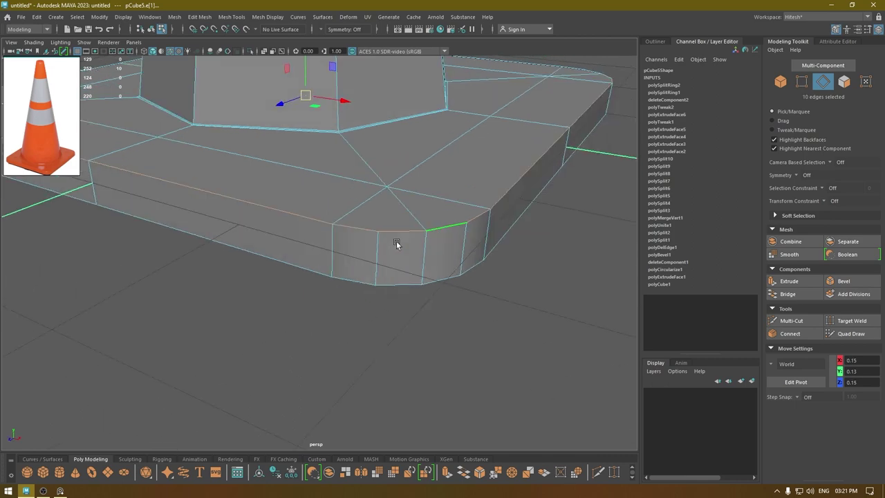
right_click_drag(398, 222, 390, 328)
left_click_drag(392, 296, 412, 211, "alt")
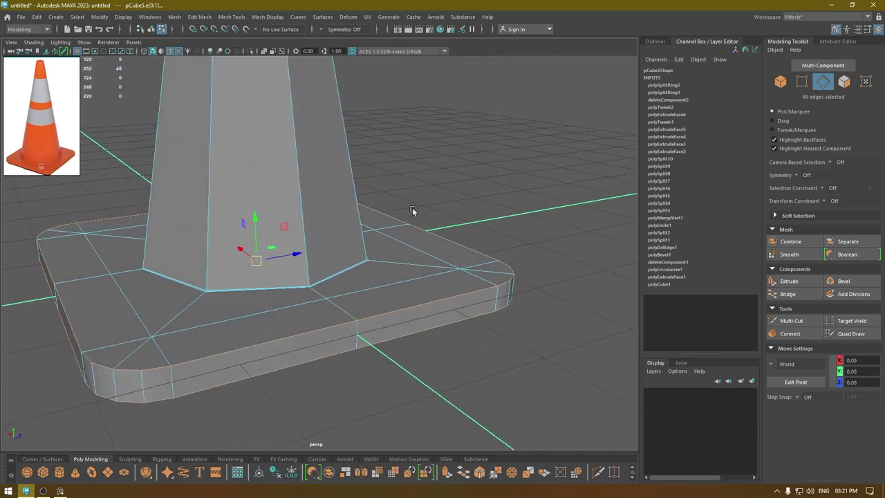
left_click_drag(146, 371, 347, 183, "alt")
right_click_drag(347, 183, 390, 181, "shift")
left_click_drag(381, 180, 289, 237, "alt")
left_click(441, 237)
left_click_drag(360, 249, 311, 287, "alt")
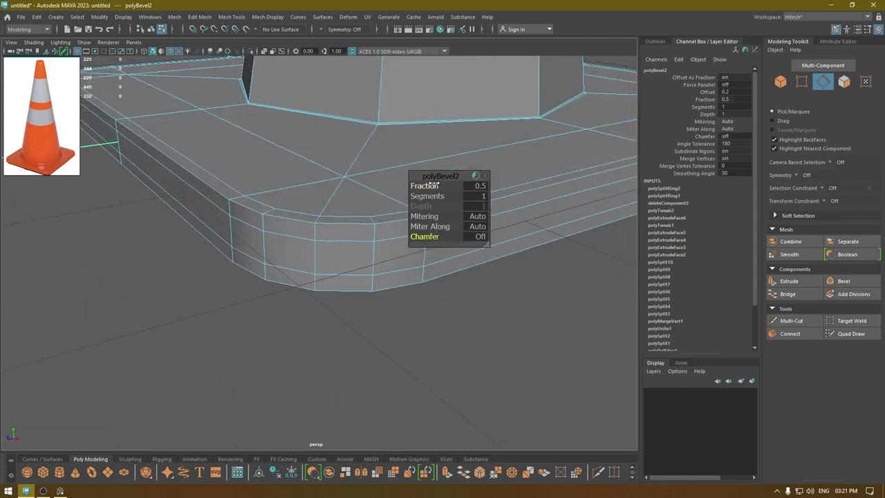
left_click_drag(435, 184, 414, 183)
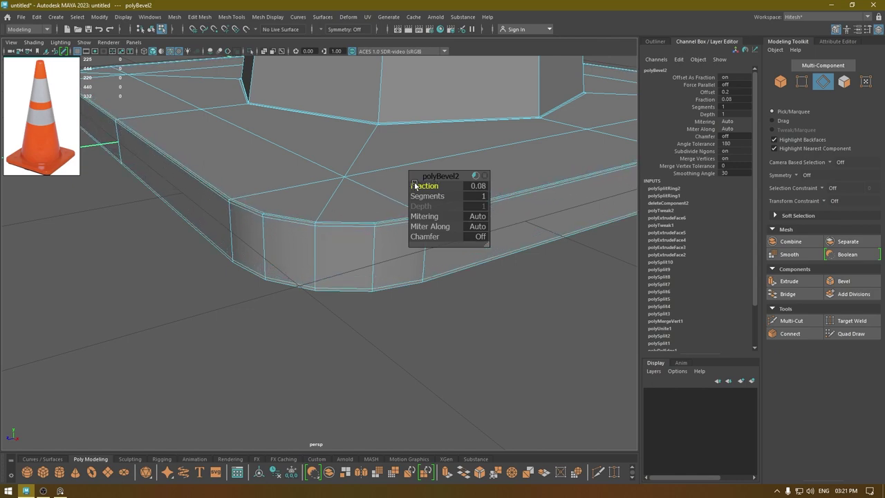
left_click_drag(359, 206, 374, 265, "alt")
scroll(342, 249, "down", 5)
left_click_drag(311, 234, 281, 208, "alt")
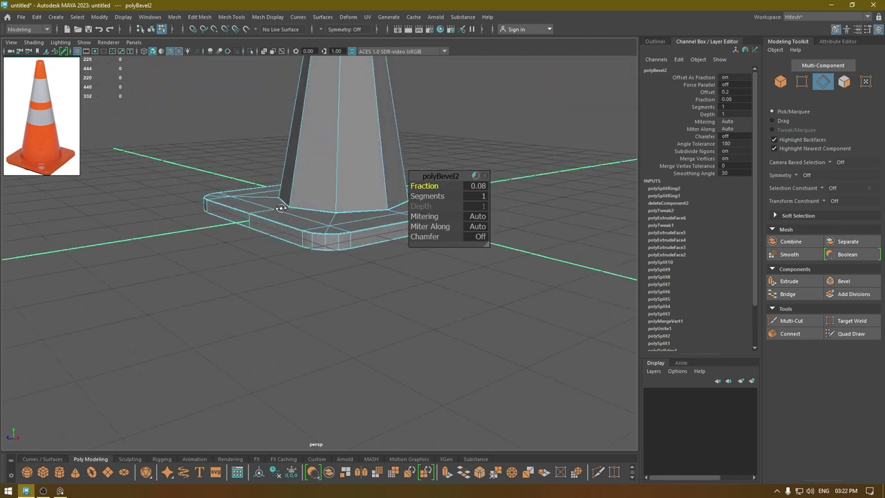
right_click_drag(280, 208, 355, 286, "alt")
key("w")
Step: Bevel the outer edge loop of the cone's top rim with chamfer off and a fraction of 0.11
middle_click_drag(357, 181, 357, 276, "alt")
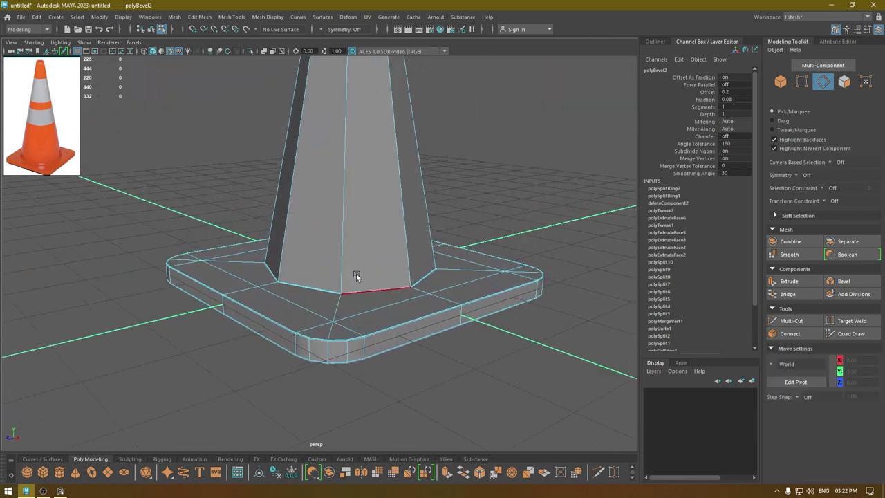
left_click_drag(343, 232, 352, 264, "alt")
middle_click_drag(352, 264, 352, 408, "alt")
right_click_drag(299, 102, 337, 236, "alt")
middle_click_drag(337, 237, 363, 325, "alt")
right_click_drag(363, 325, 394, 413, "alt")
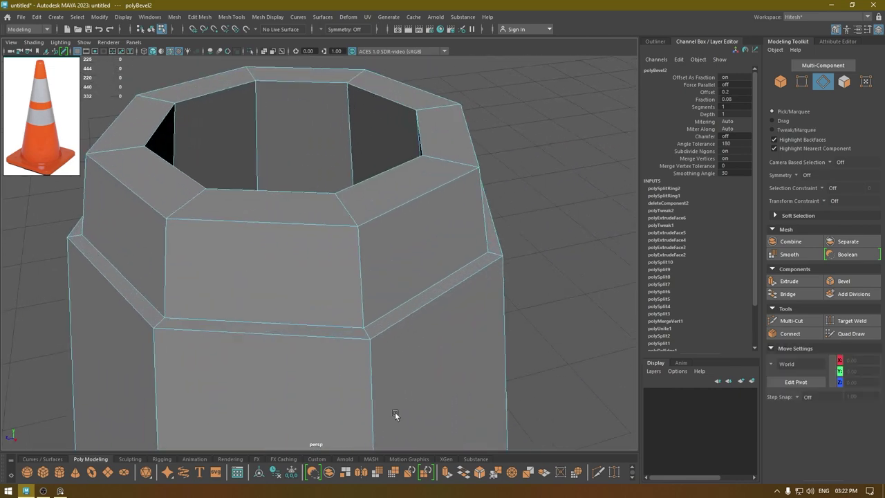
middle_click_drag(326, 336, 359, 318, "alt")
right_click_drag(360, 317, 369, 337, "alt")
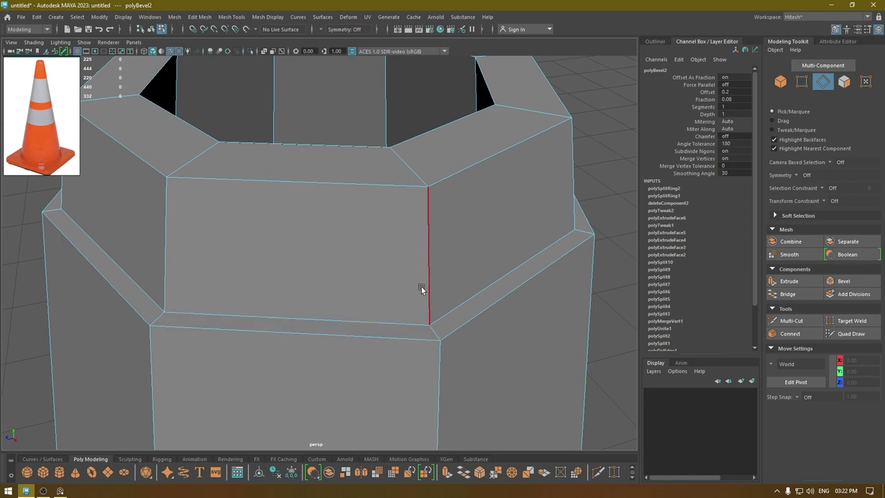
double_click(380, 190)
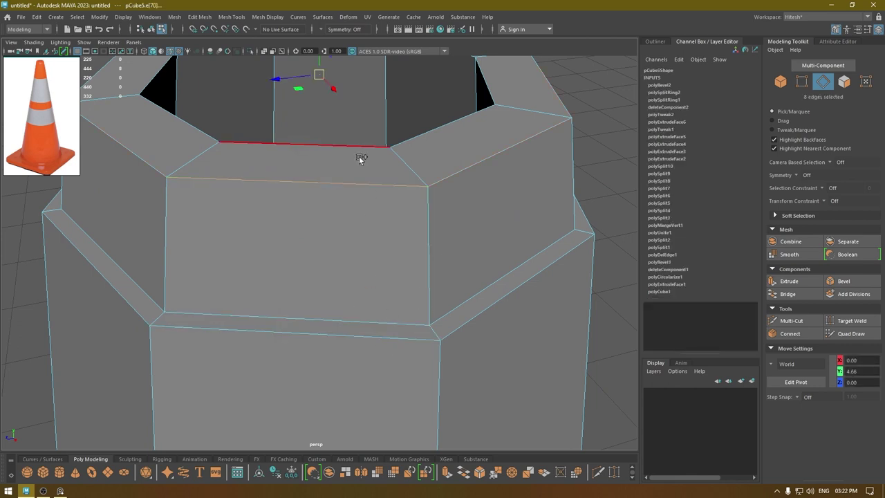
right_click(335, 160, "shift")
left_click(384, 160)
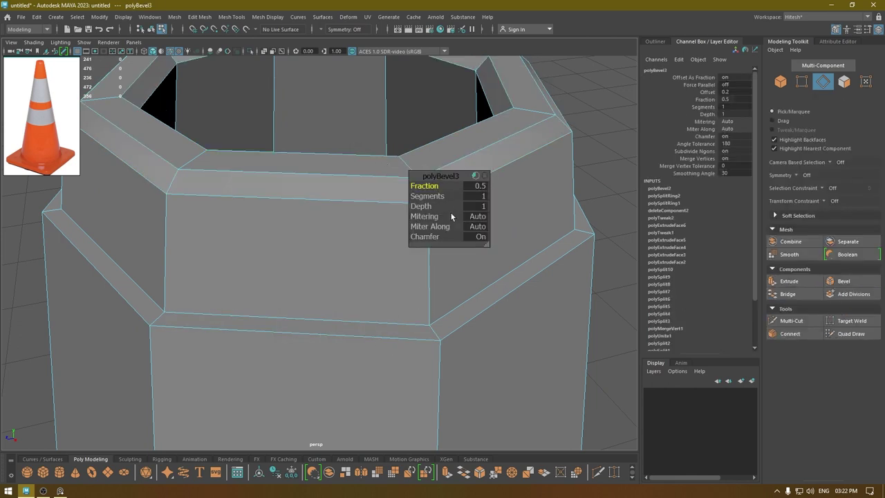
left_click(425, 237)
left_click_drag(431, 182, 411, 185)
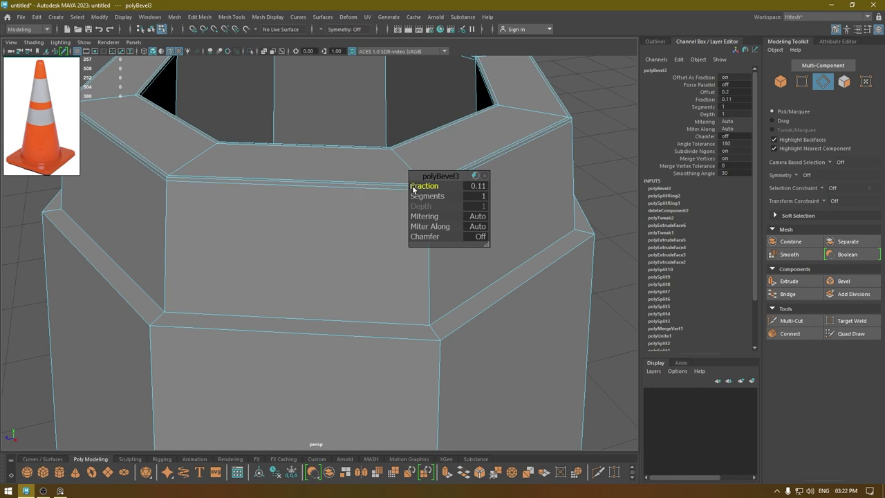
key("w")
key("F8")
Step: With Multi-Cut, insert edge loops on both sides of the ledge's inner edge below the rim, and just inside its outer edge
middle_click_drag(329, 138, 385, 55, "alt")
mouse_move(330, 138)
right_mouse_down("alt")
mouse_move(352, 211)
mouse_move(339, 251)
mouse_move(322, 139)
right_mouse_up("alt")
mouse_move(322, 140)
left_mouse_down("alt")
mouse_move(324, 167)
mouse_move(310, 151)
left_mouse_up("alt")
right_click_drag(310, 151, 254, 155, "shift")
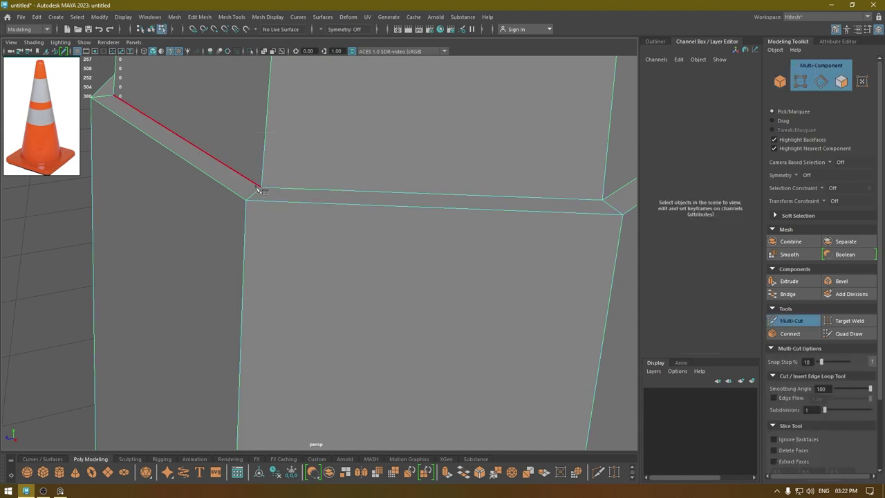
right_click_drag(256, 187, 268, 195, "alt")
middle_click_drag(268, 195, 298, 205, "alt")
left_click(336, 211)
right_click_drag(271, 198, 315, 223, "alt")
key("ctrl+z")
middle_click_drag(313, 208, 280, 240, "alt")
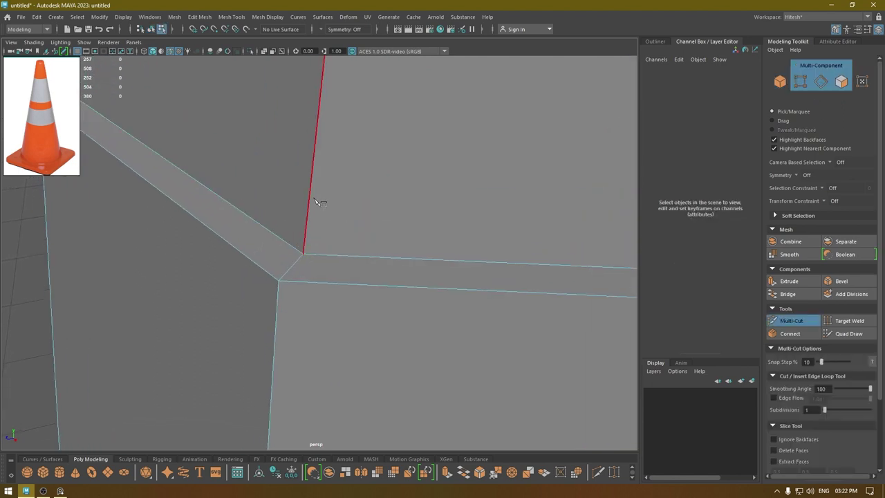
middle_click_drag(347, 198, 307, 197, "alt")
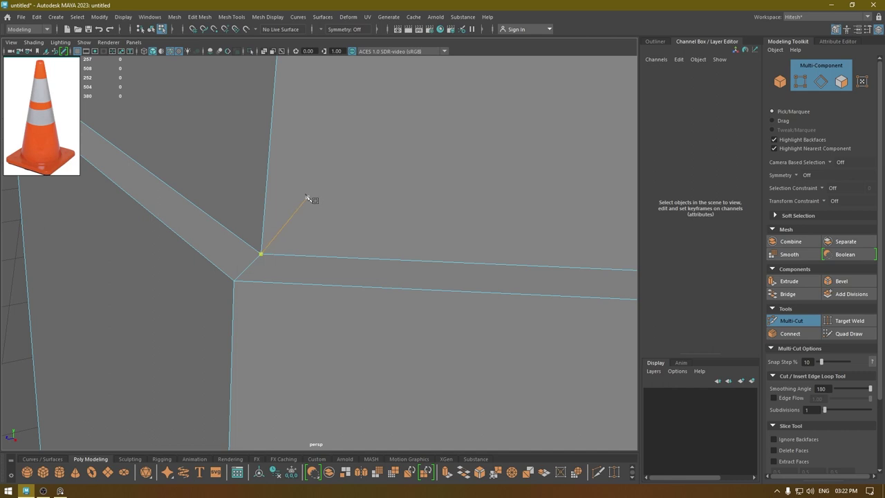
left_click(262, 251, "ctrl")
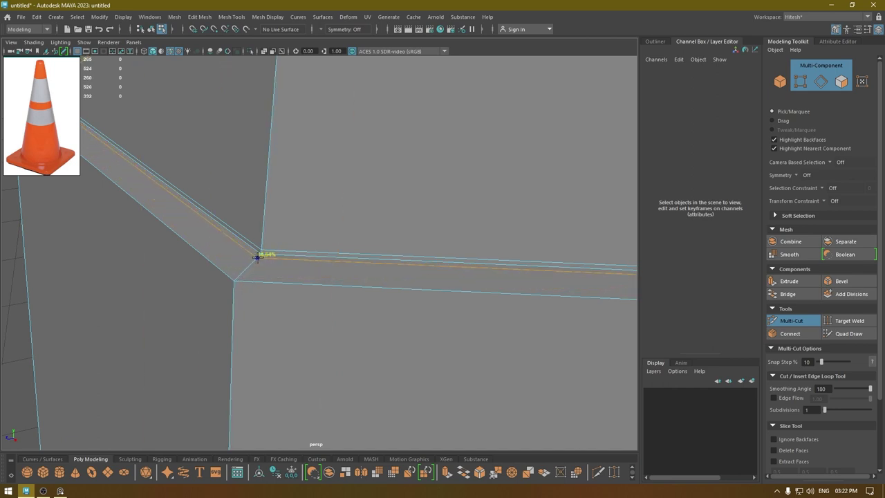
left_click(254, 263, "ctrl")
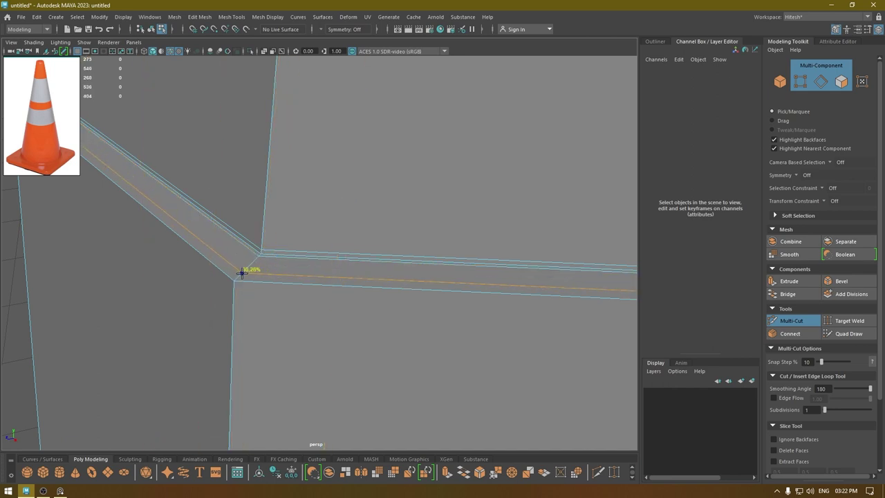
left_click(239, 276, "ctrl")
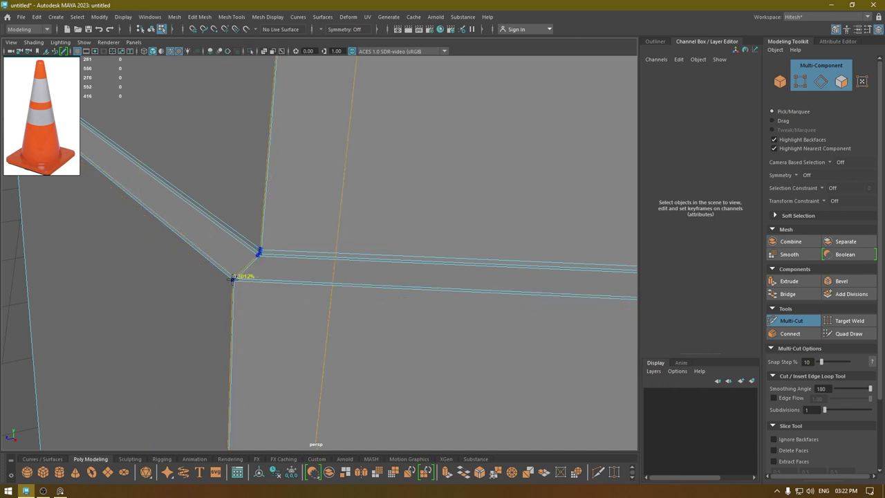
Step: Insert another supporting edge loop on the cone body just below the ledge's outer edge
left_click(233, 284)
left_click_drag(232, 291, 338, 346, "alt")
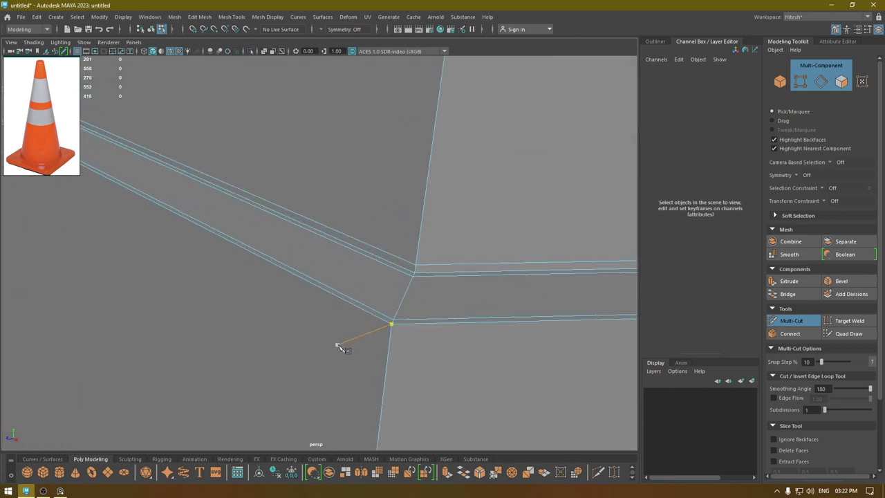
left_click(391, 326, "ctrl")
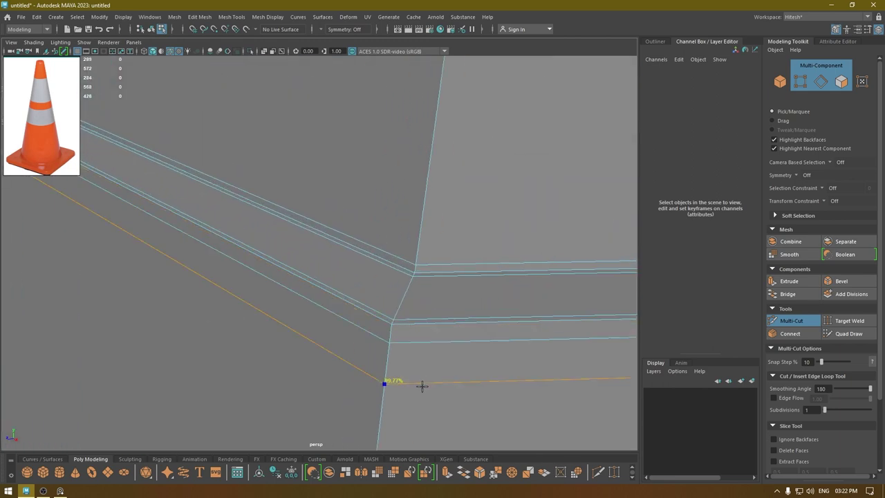
Step: Select the supporting edge loop just below the ledge's outer edge and slide it along the cone body to adjust its spacing
right_click_drag(426, 361, 388, 302, "alt")
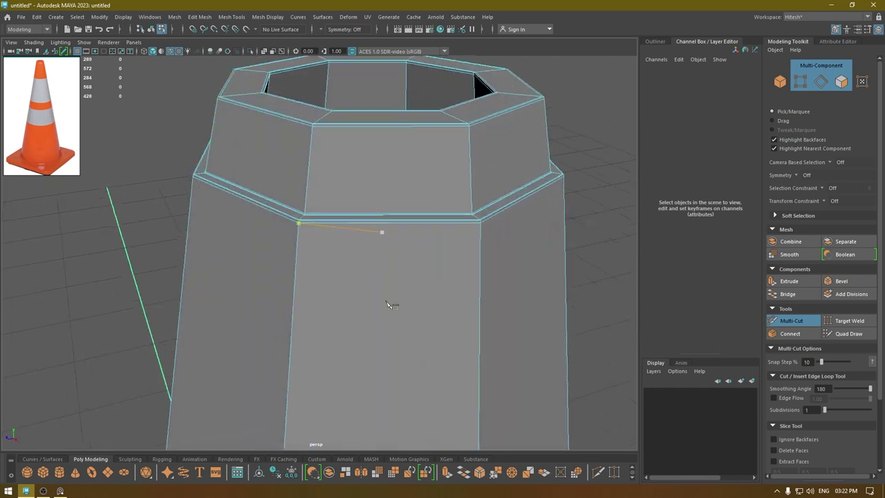
scroll(263, 203, "up", 5)
scroll(263, 203, "down", 5)
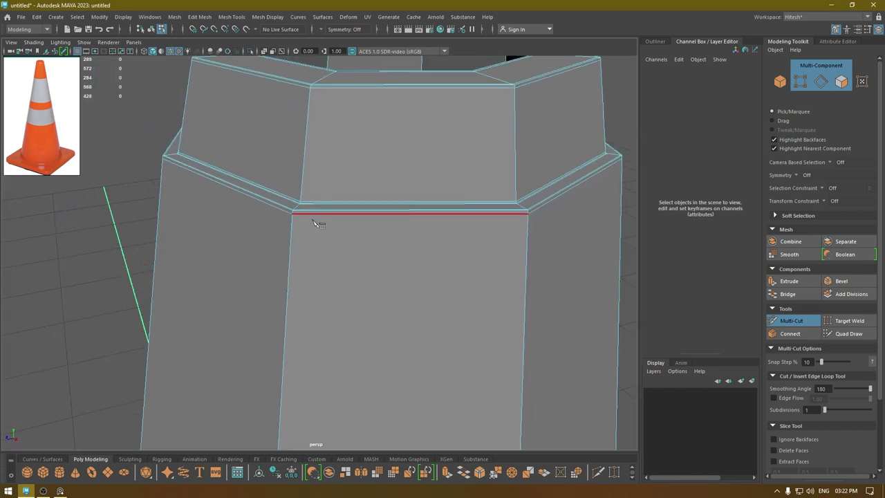
right_click_drag(316, 222, 338, 259, "alt")
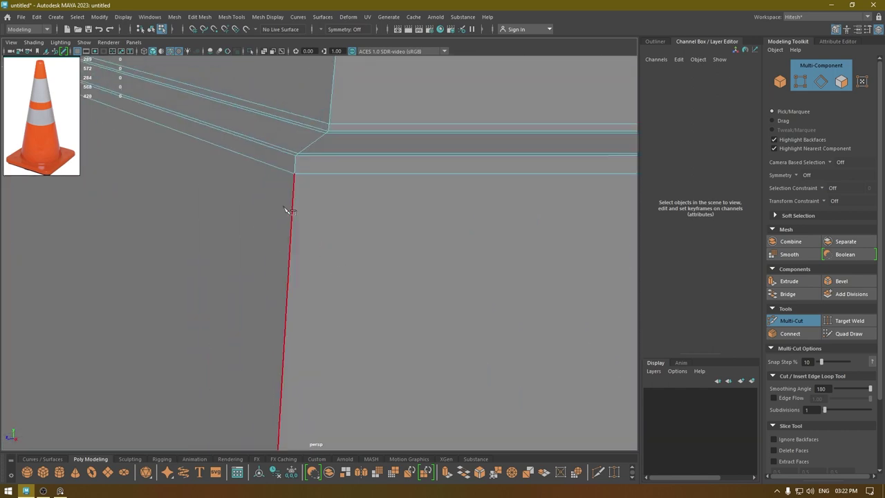
key("Return")
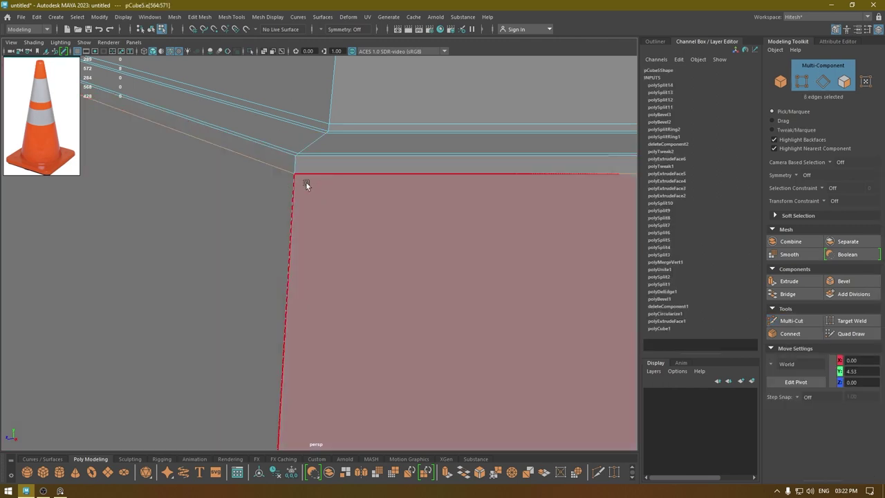
right_click_drag(322, 176, 304, 247, "shift")
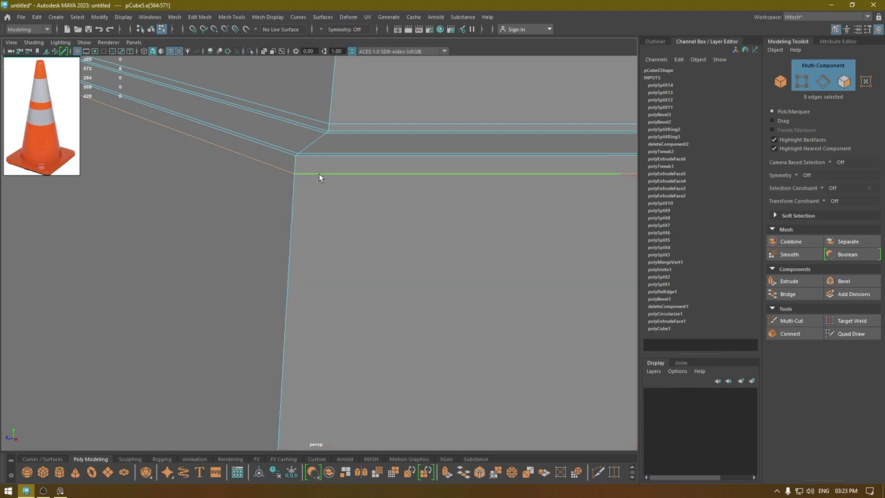
middle_click_drag(316, 157, 272, 394)
scroll(355, 284, "down", 6)
left_click_drag(355, 284, 331, 243, "alt")
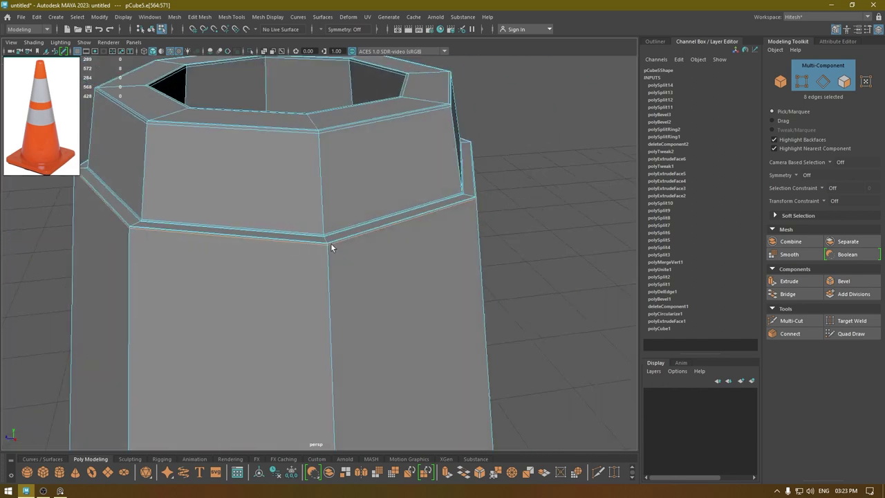
scroll(339, 203, "down", 2)
key("w")
Step: Return to object mode and display the whole cone in smooth preview with the wireframe overlay on shaded objects hidden
right_click_drag(354, 318, 300, 131, "alt")
left_click_drag(300, 131, 288, 313, "alt")
scroll(287, 315, "down", 5)
right_click_drag(321, 201, 397, 165)
key("3")
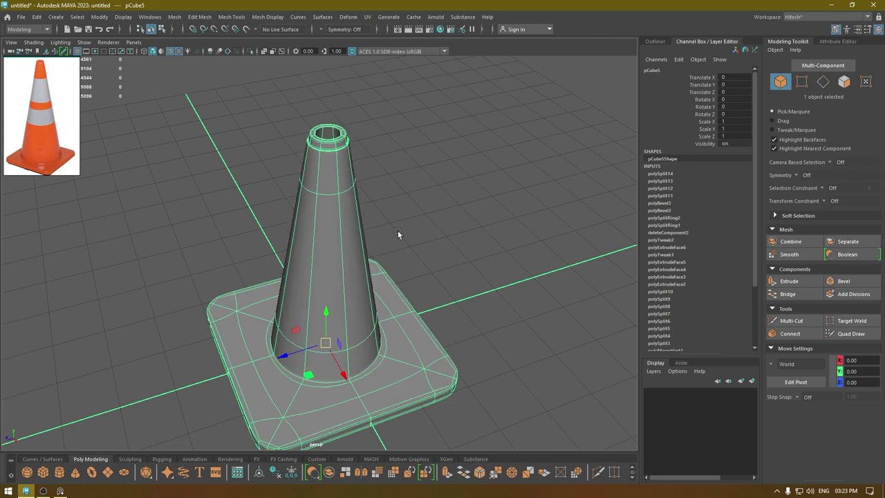
left_click_drag(455, 217, 390, 252, "alt")
left_click(391, 170)
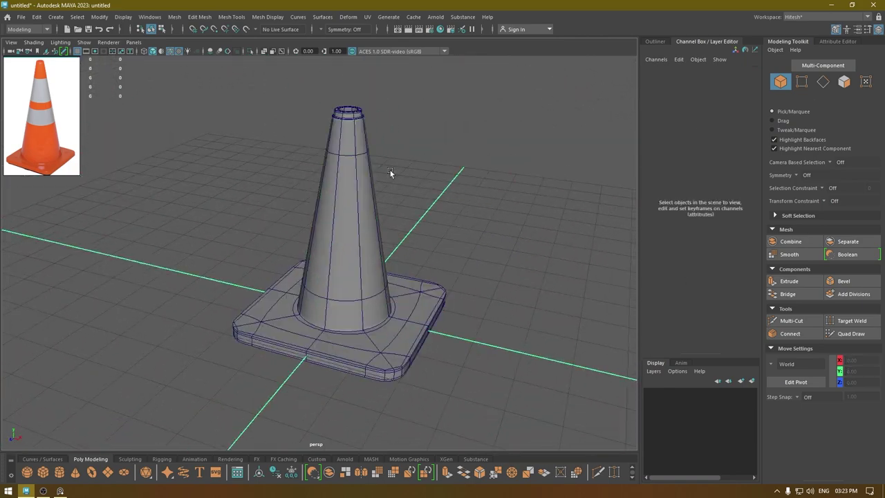
left_click(163, 53)
mouse_move(387, 319)
left_mouse_down("alt")
mouse_move(397, 281)
mouse_move(491, 314)
mouse_move(397, 300)
left_mouse_up("alt")
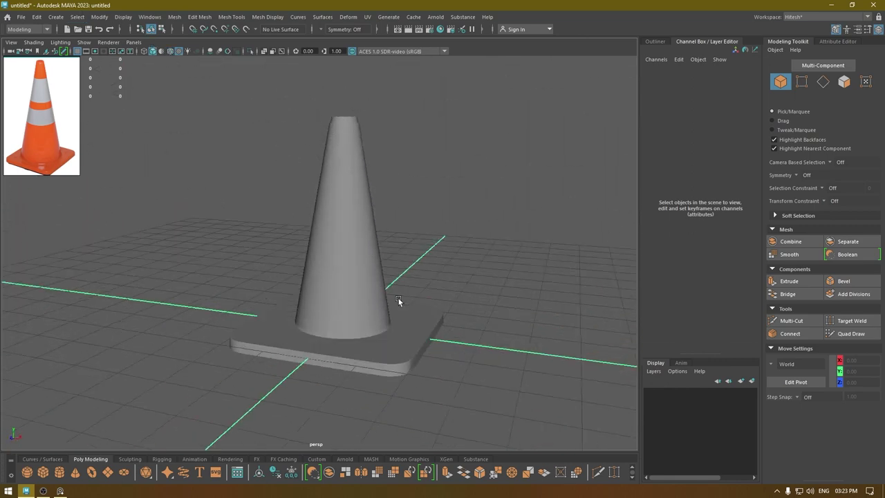
Step: Assign a Blinn material to the cone and bring back the modeling tools
left_click(342, 197)
right_click_drag(342, 197, 342, 233)
right_click_drag(350, 460, 408, 404)
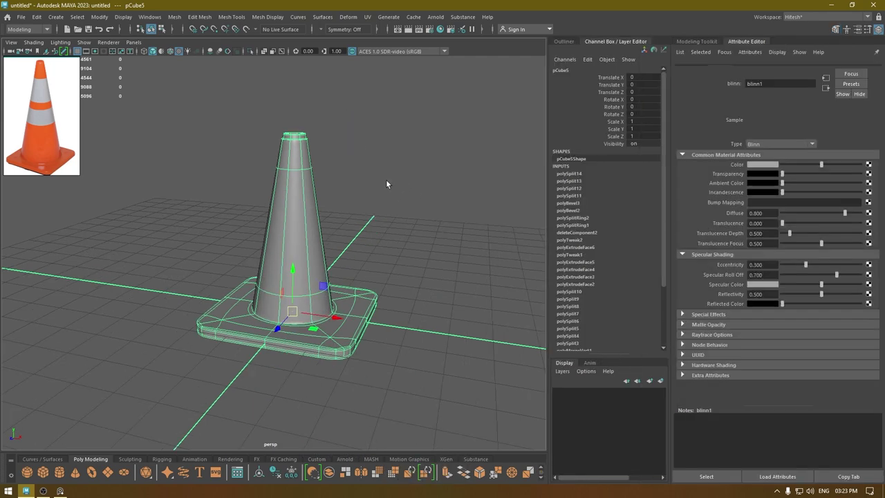
left_click(708, 42)
left_click(477, 254)
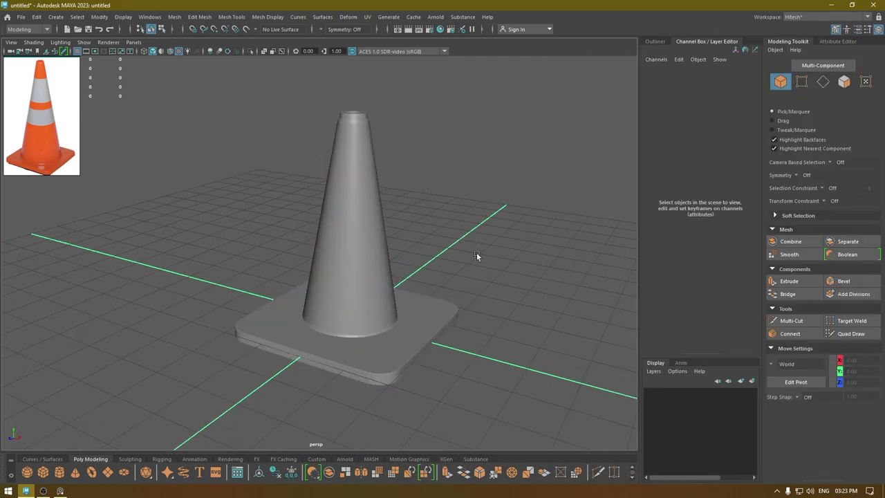
Step: Examine the smoothed shading around the cone's rim, ledge and upper body from several angles
left_click_drag(477, 253, 378, 249, "alt")
right_click_drag(377, 249, 459, 308, "alt")
middle_click_drag(459, 307, 368, 465, "alt")
left_click_drag(304, 374, 370, 201, "alt")
left_click(371, 255)
right_click_drag(368, 258, 408, 267, "alt")
middle_click_drag(388, 216, 389, 246, "alt")
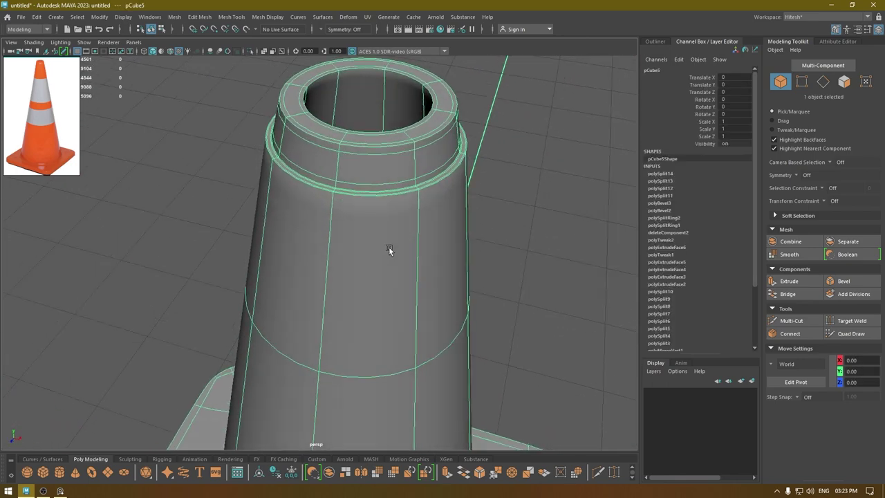
left_click_drag(389, 318, 380, 267, "alt")
middle_click_drag(365, 119, 357, 163, "alt")
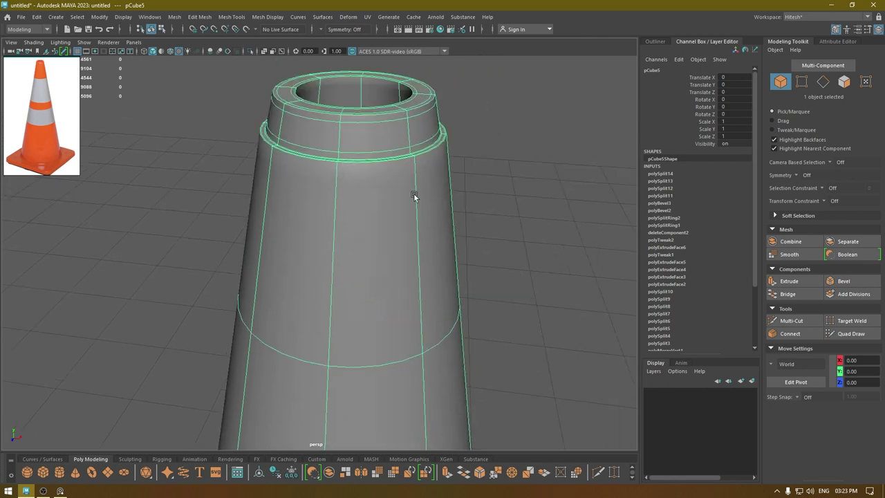
left_click_drag(378, 219, 377, 237, "alt")
Step: Turn off the smooth preview and insert four roughly evenly spaced edge loops down the cone body with Multi-Cut
key("1")
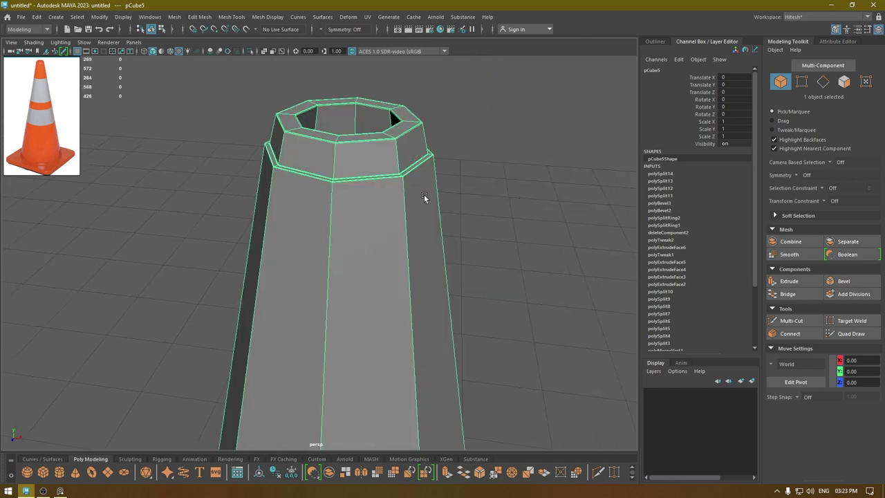
mouse_move(380, 194)
left_mouse_down("alt")
mouse_move(362, 211)
mouse_move(372, 185)
left_mouse_up("alt")
scroll(373, 185, "down", 5)
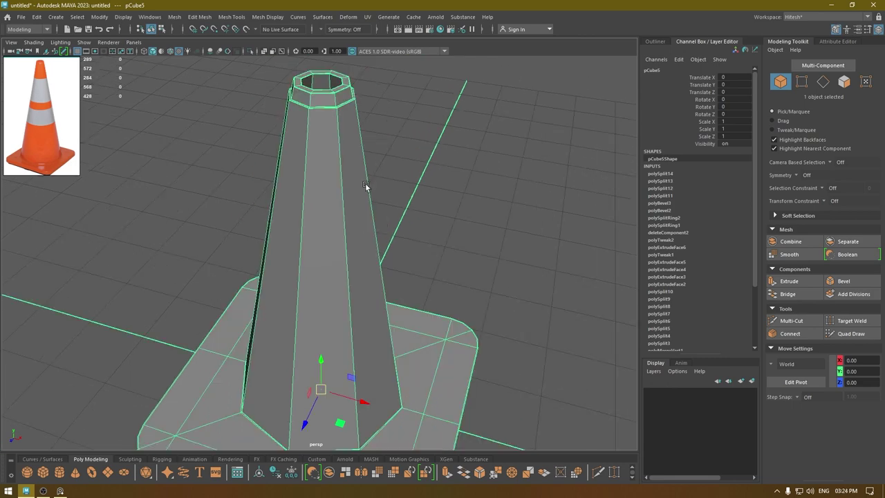
right_click_drag(366, 186, 409, 332, "alt")
middle_click_drag(409, 332, 397, 272, "alt")
right_click_drag(397, 273, 383, 150, "alt")
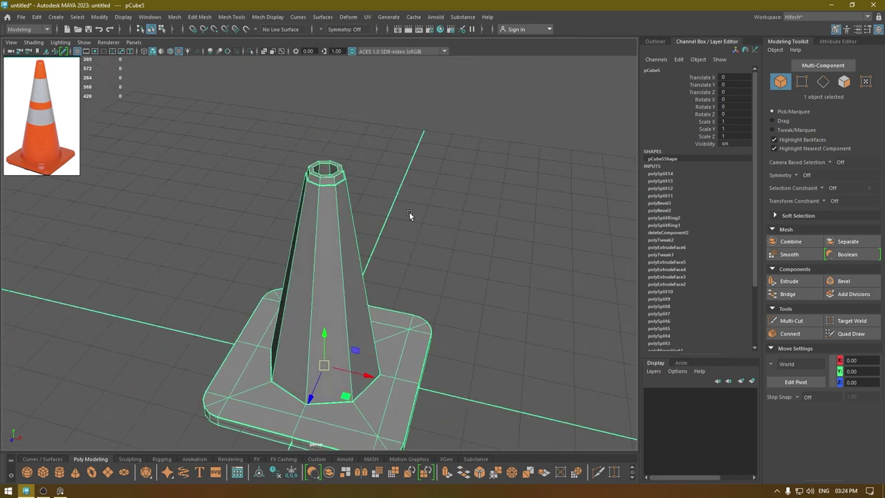
right_click_drag(409, 213, 388, 198, "shift")
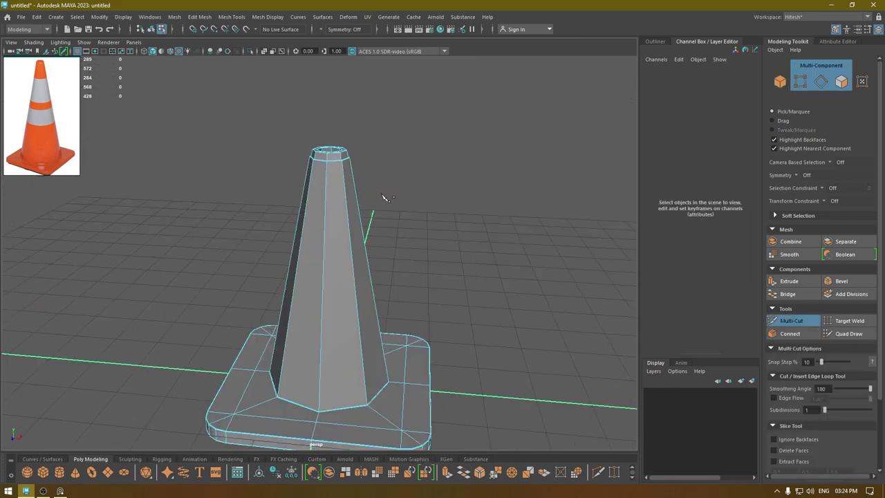
middle_click_drag(383, 197, 395, 166, "alt")
left_click(353, 169, "ctrl")
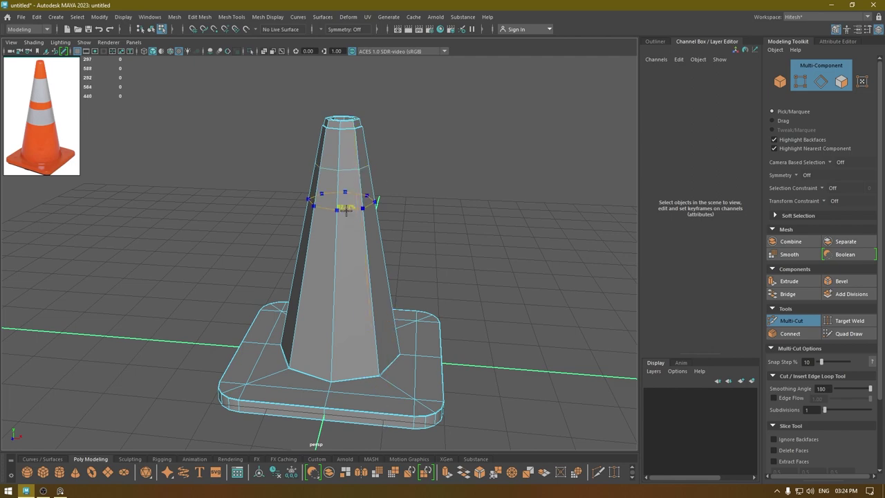
left_click(346, 226, "ctrl")
left_click(334, 286, "ctrl")
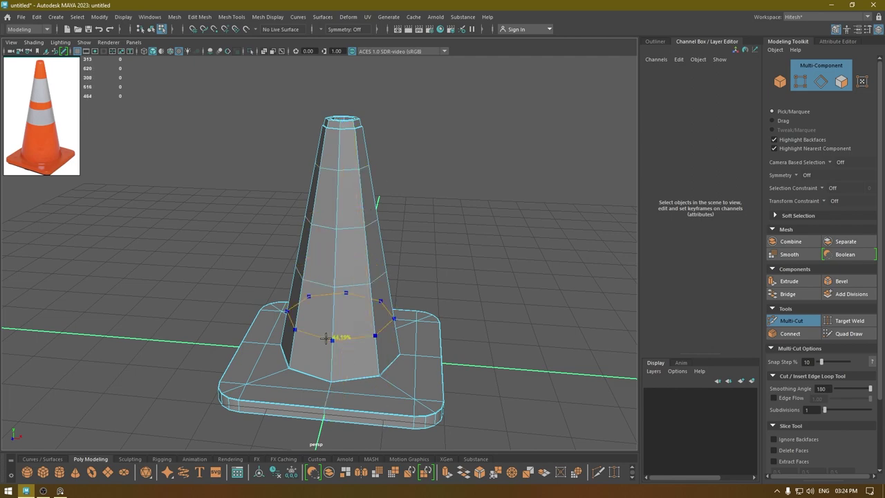
left_click(336, 336, "ctrl")
left_click_drag(405, 336, 332, 192, "alt")
key("w")
Step: Return to object mode and inspect the shading of the cone body and base in smooth preview
right_click_drag(332, 190, 397, 112)
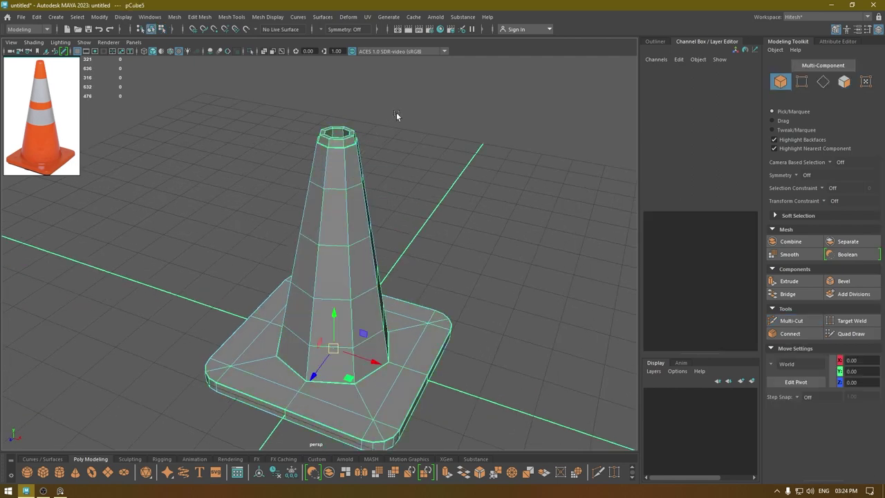
left_click(405, 153)
left_click_drag(404, 152, 398, 86, "alt")
right_click_drag(398, 86, 471, 256, "alt")
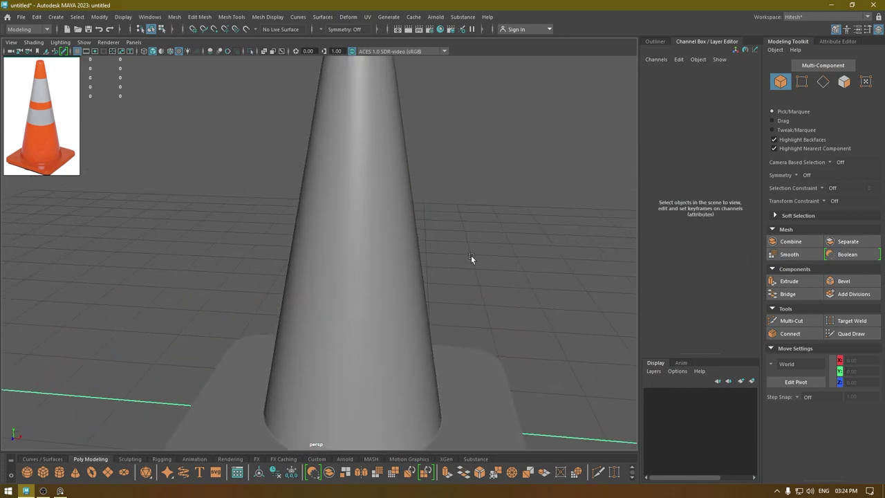
middle_click_drag(471, 255, 453, 375, "alt")
right_click_drag(452, 375, 435, 357, "alt")
left_click_drag(436, 357, 395, 233, "alt")
Step: Apply Smooth to the cone mesh with 2 divisions and return to object mode
left_click(367, 270)
right_click_drag(497, 144, 453, 199)
middle_click_drag(327, 201, 312, 206, "alt")
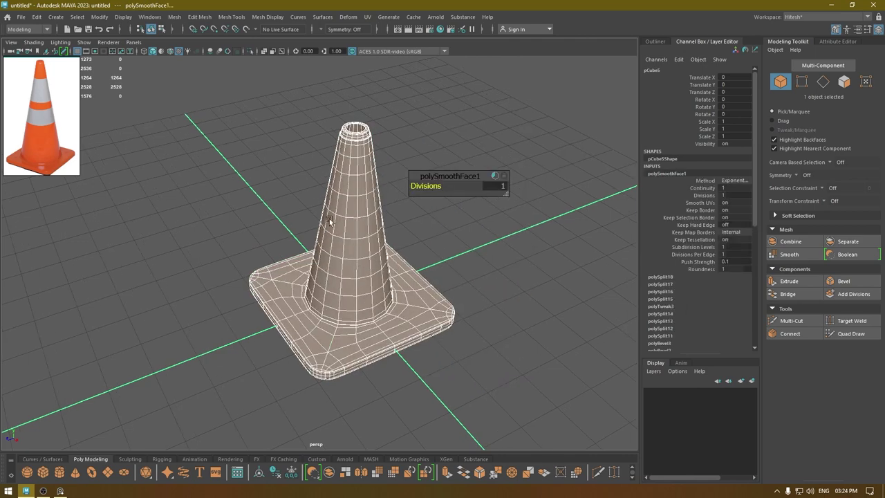
left_click_drag(330, 219, 348, 217, "alt")
type("2")
key("Return")
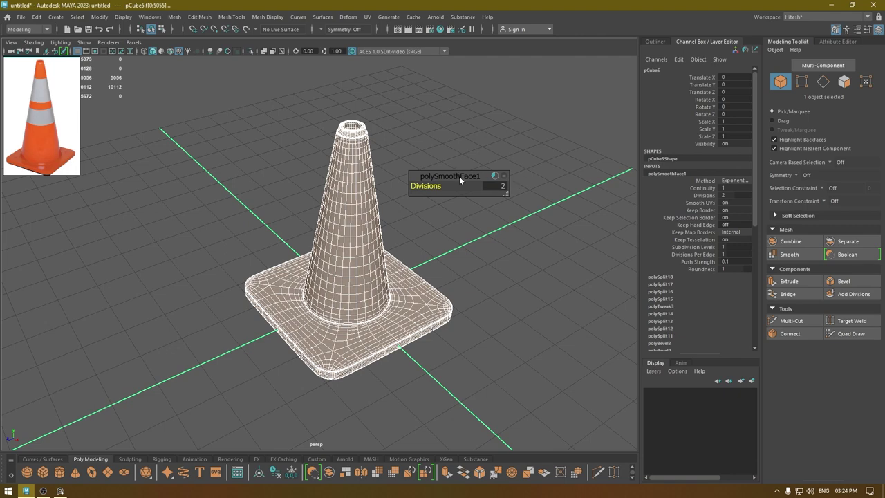
key("w")
right_click_drag(438, 175, 499, 140)
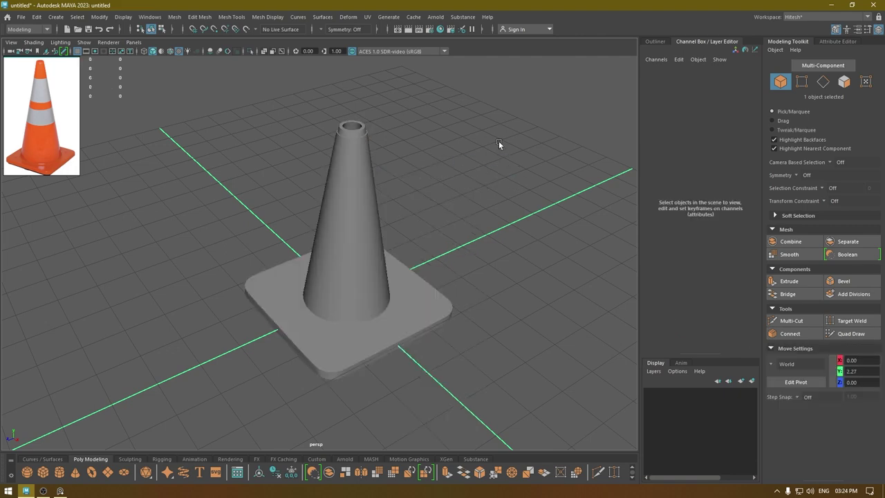
Step: Assign a new Arnold aiStandardSurface material to the whole cone
left_click_drag(499, 141, 311, 261, "alt")
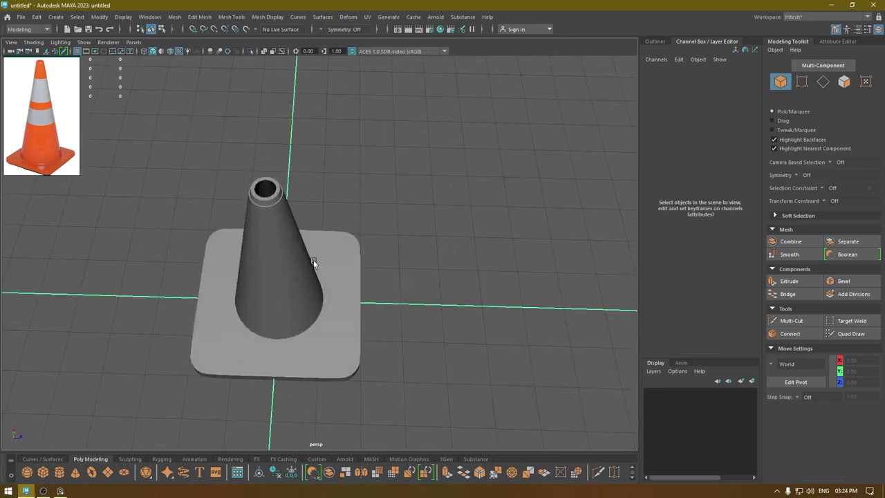
left_click(385, 283)
left_click_drag(385, 283, 134, 274, "alt")
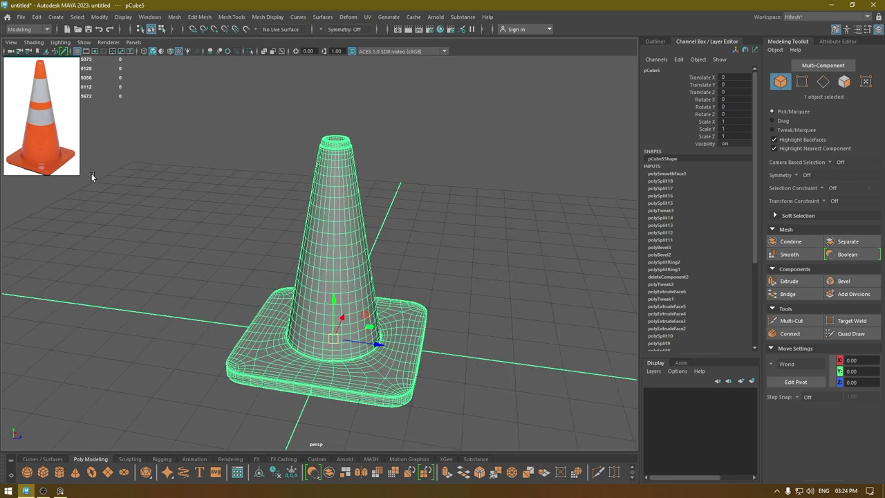
left_click_drag(441, 236, 442, 216, "alt")
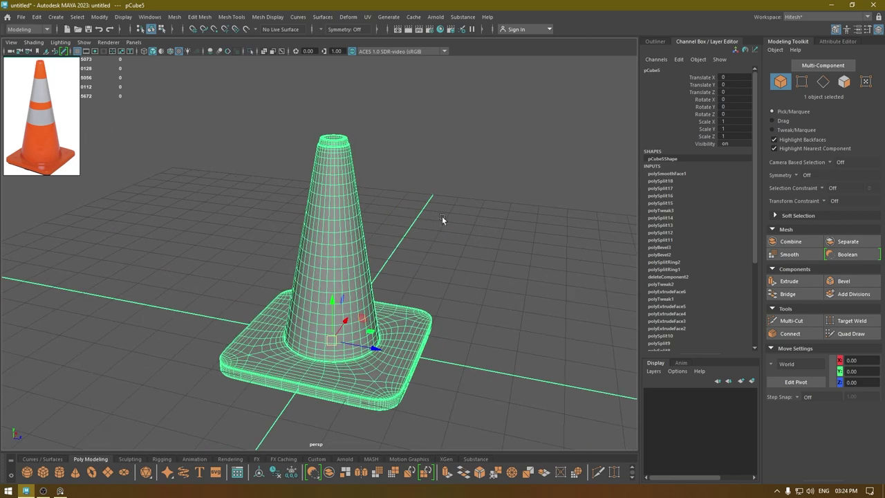
left_click(442, 216)
left_click(347, 234)
right_click(347, 236)
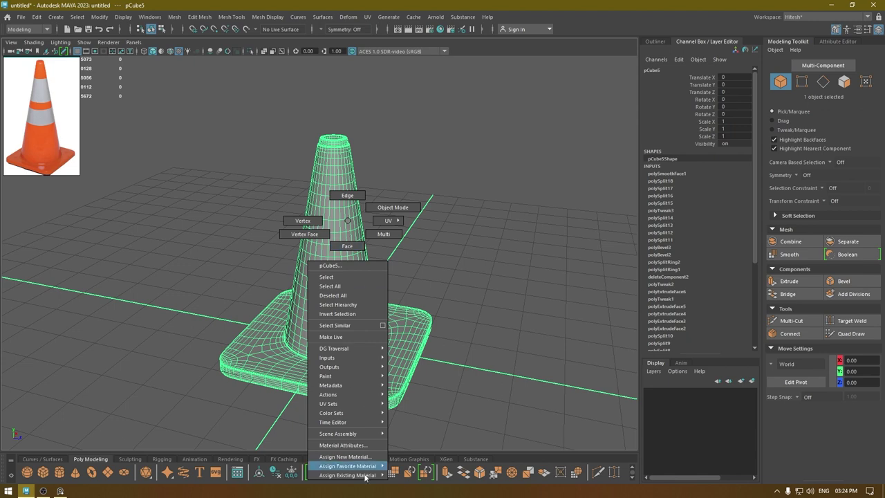
left_click(344, 456)
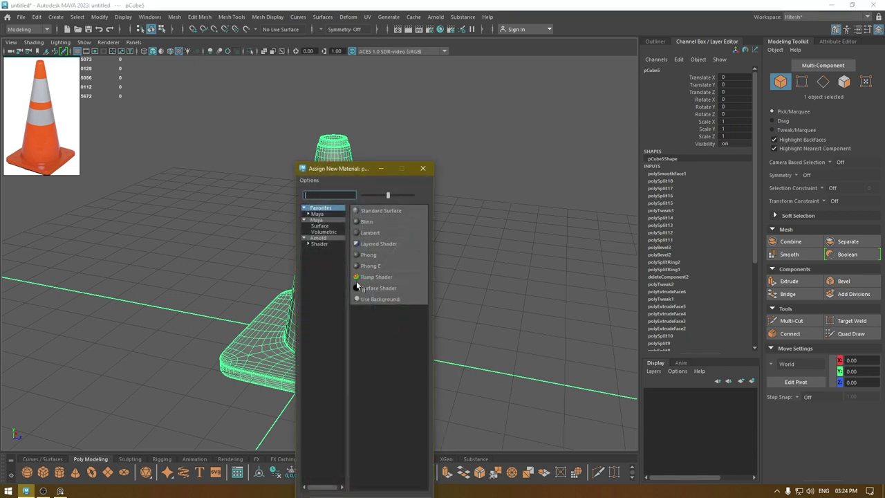
left_click(330, 238)
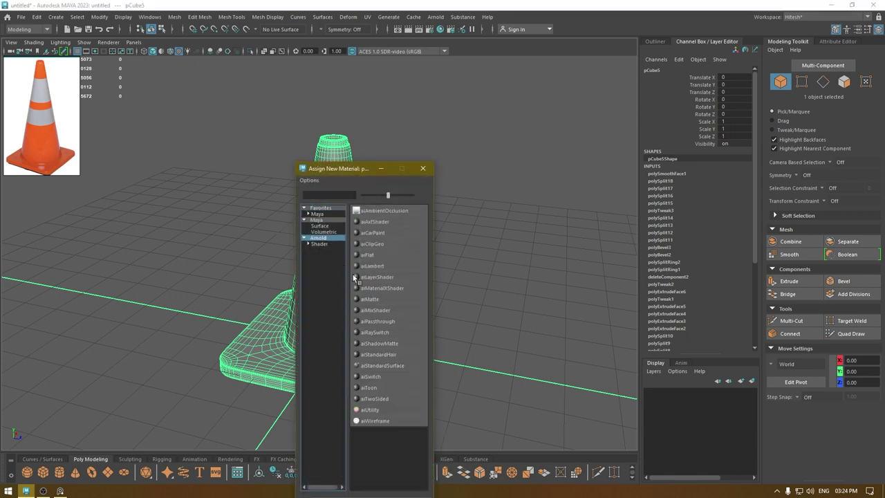
left_click(387, 365)
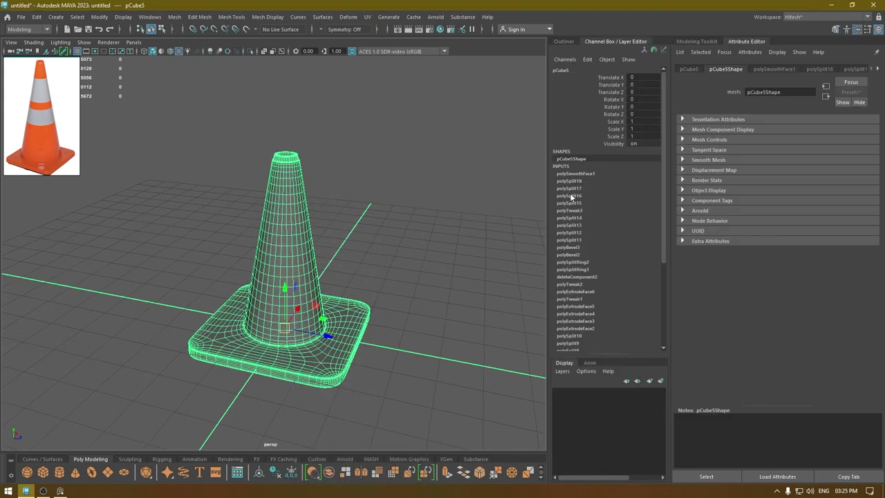
Step: Delete the cone's construction history
left_click(37, 16)
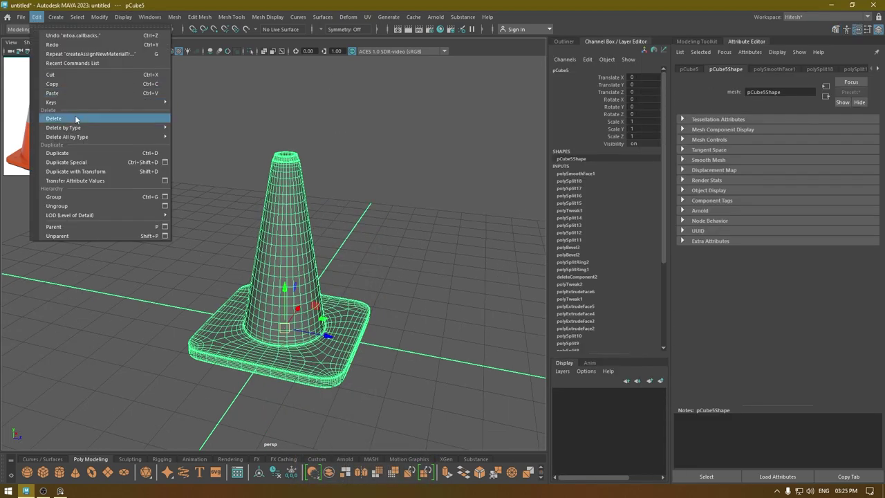
mouse_move(128, 128)
left_click(191, 128)
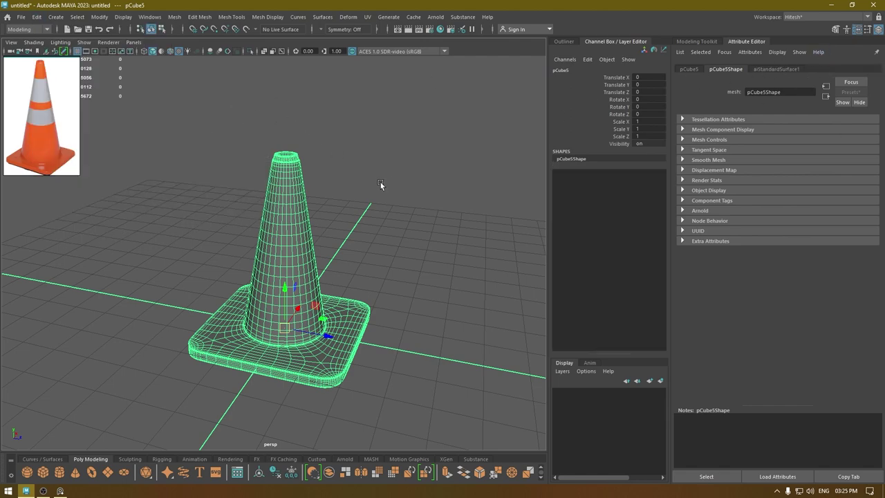
Step: Rename the cone's aiStandardSurface material to orange
left_click_drag(381, 182, 409, 188, "alt")
left_click_drag(441, 255, 277, 244, "alt")
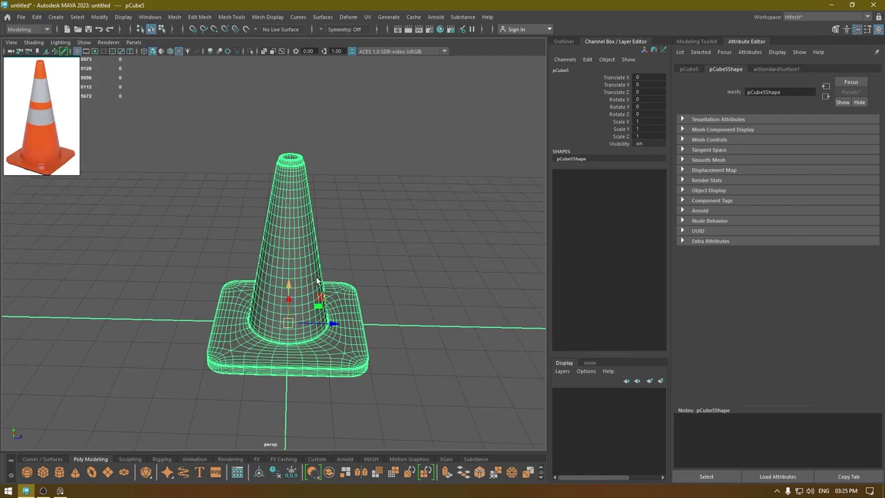
left_click(772, 69)
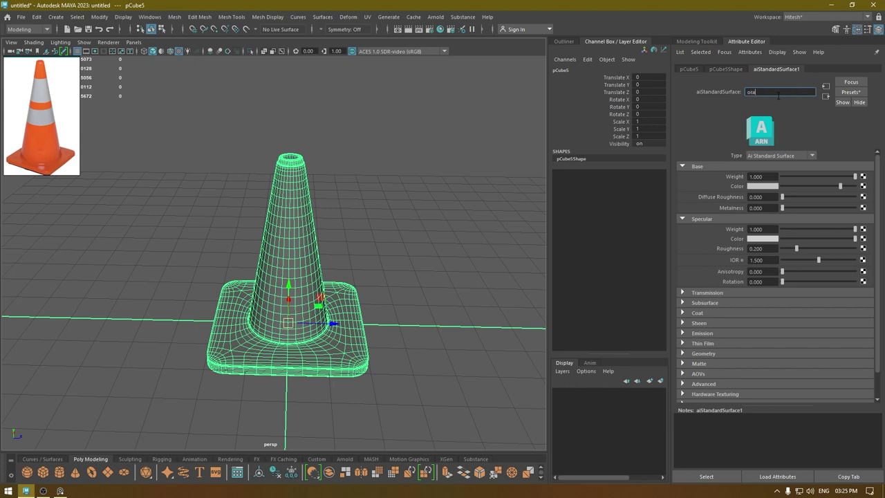
type("e")
key("Return")
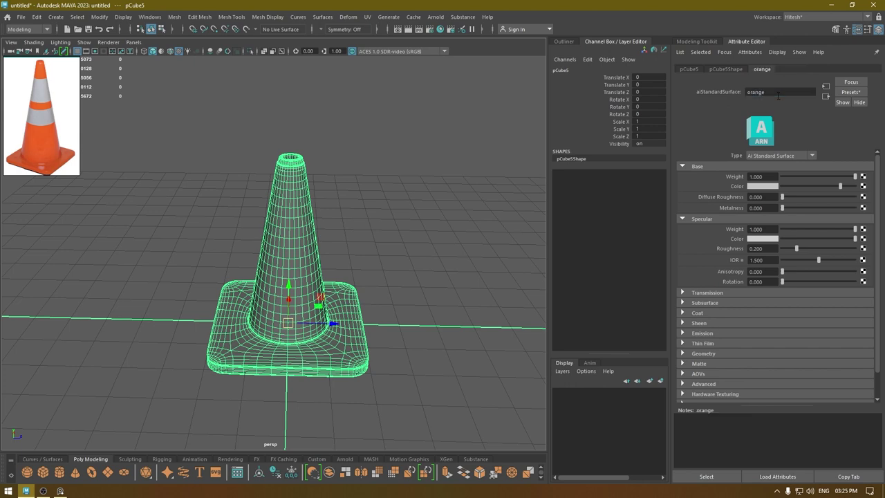
Step: Set the orange material's base color by sampling the orange of the cone in the reference image
left_click(761, 187)
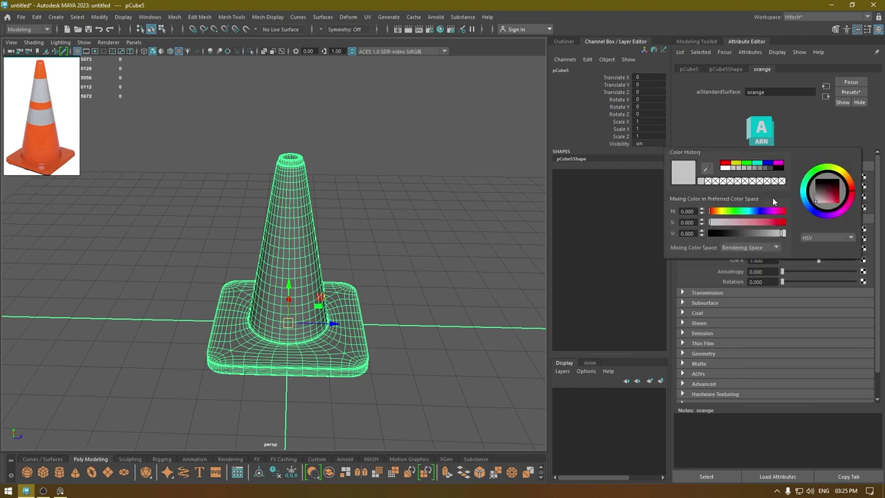
left_click(706, 171)
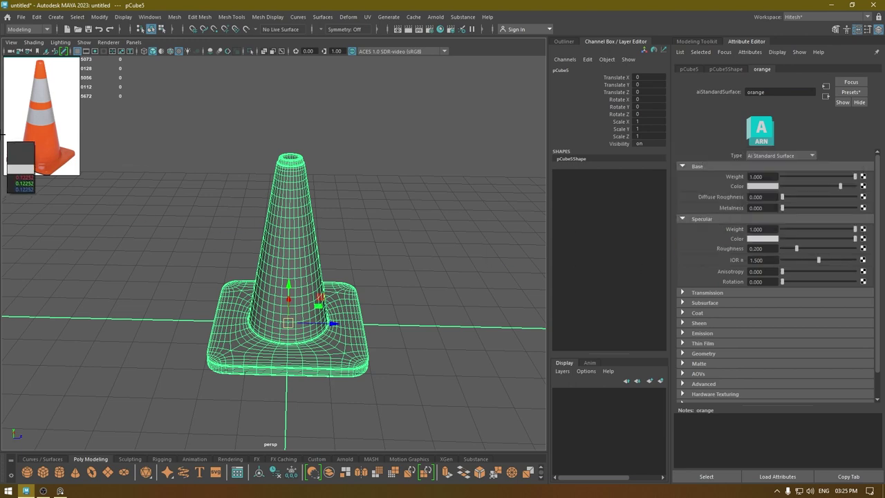
left_click(37, 137)
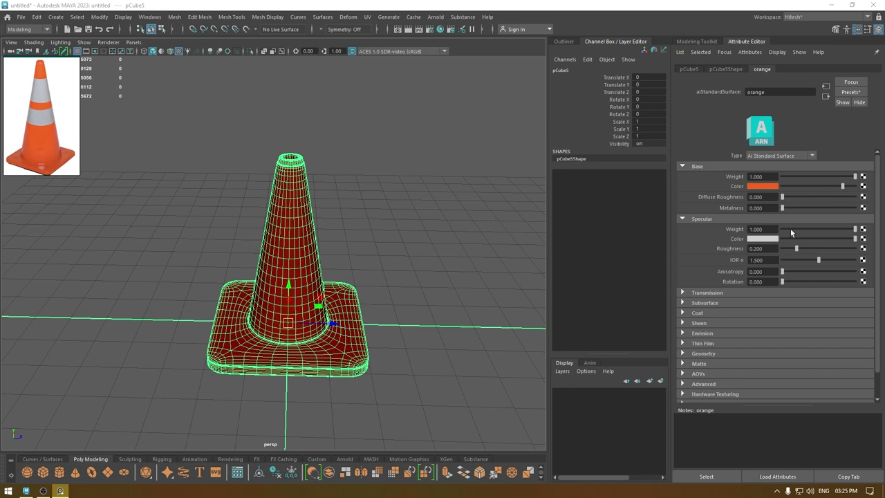
left_click(443, 179)
left_click(292, 256)
left_click(390, 219)
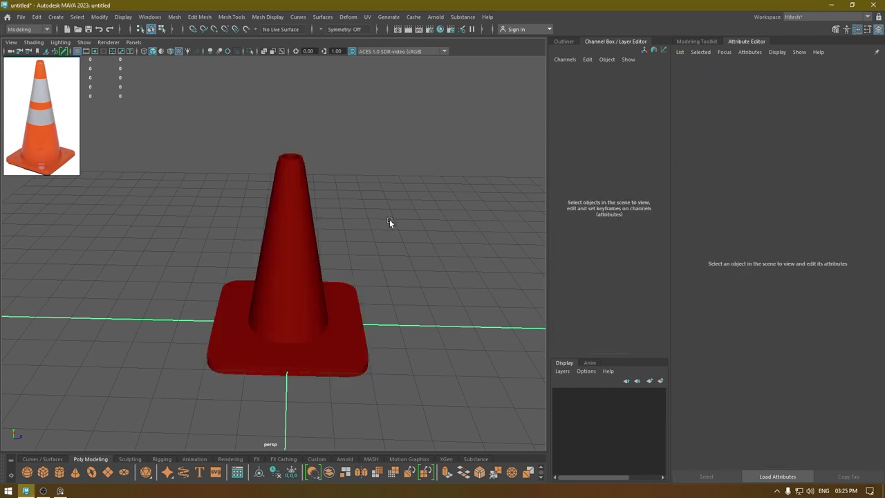
Step: In the front view, select the ring of faces forming the upper white band of the cone body
left_click(291, 189)
key("space")
left_click_drag(291, 189, 307, 212)
scroll(318, 139, "down", 5)
middle_click_drag(334, 142, 354, 117, "alt")
right_click_drag(355, 119, 353, 143)
scroll(357, 152, "up", 7)
middle_click_drag(378, 183, 372, 225, "alt")
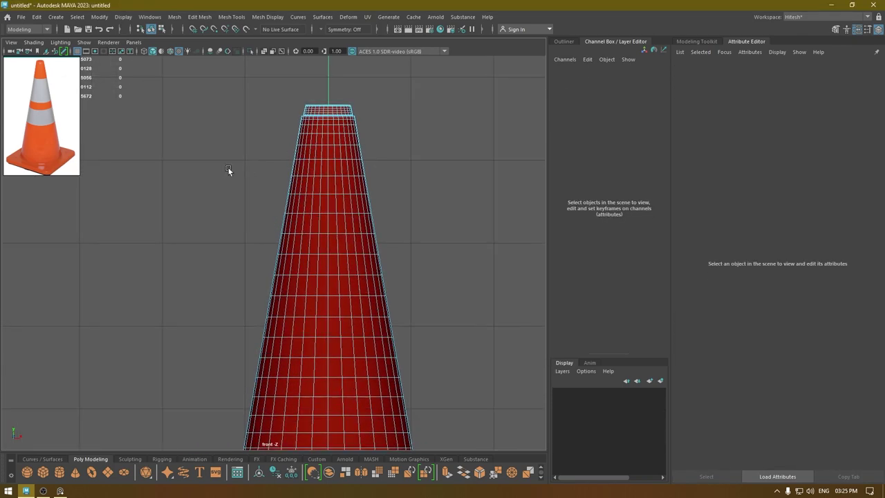
left_click_drag(243, 199, 462, 305)
scroll(463, 200, "down", 3)
scroll(411, 342, "up", 4)
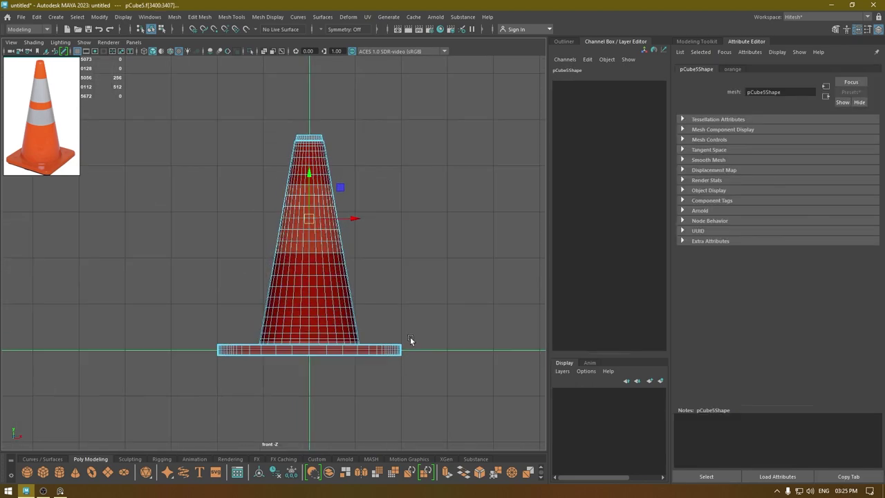
left_click_drag(301, 170, 191, 188)
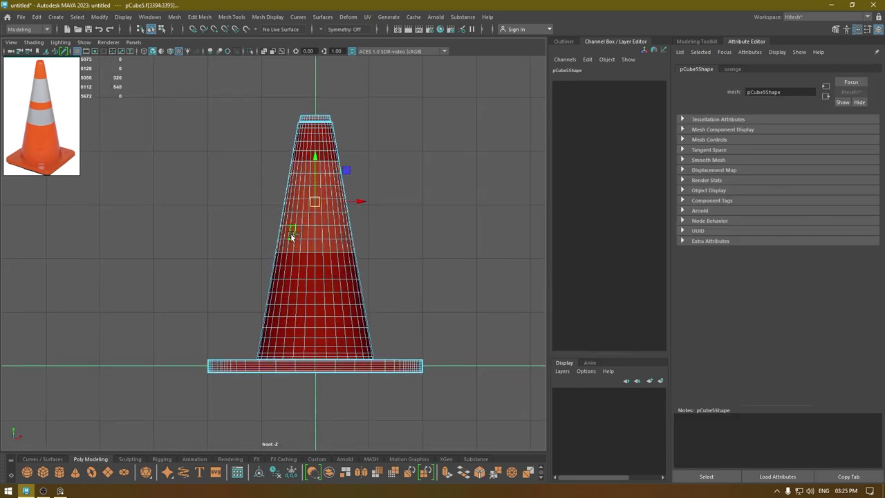
left_click_drag(258, 248, 530, 250)
left_click_drag(261, 236, 434, 280, "ctrl")
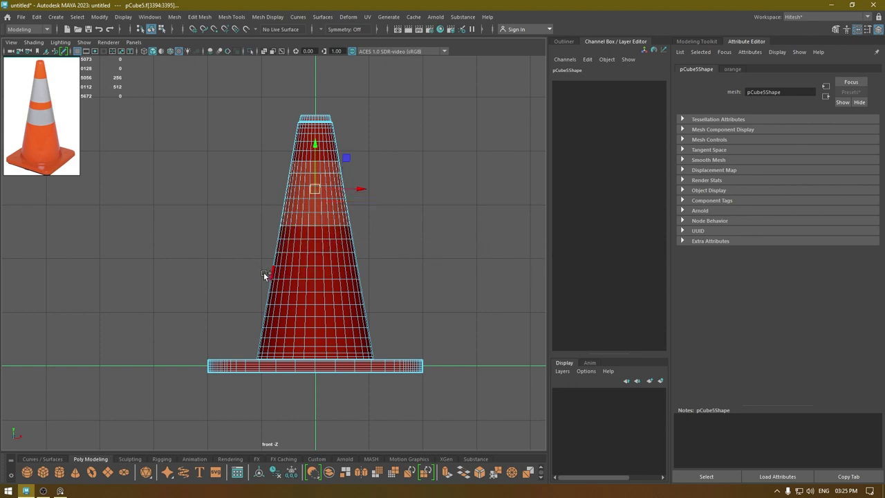
Step: Add the faces of the lower white band to the selection and return to the perspective view
left_click_drag(264, 272, 414, 290, "shift")
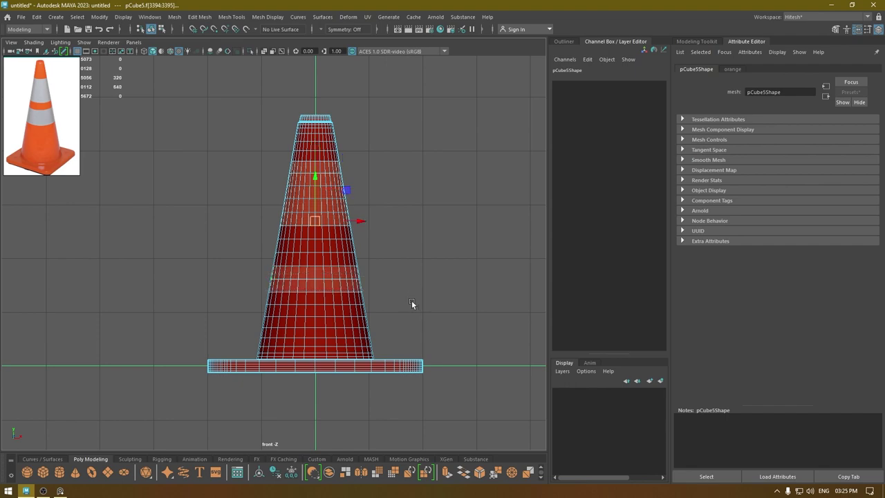
left_click_drag(247, 267, 405, 257, "shift")
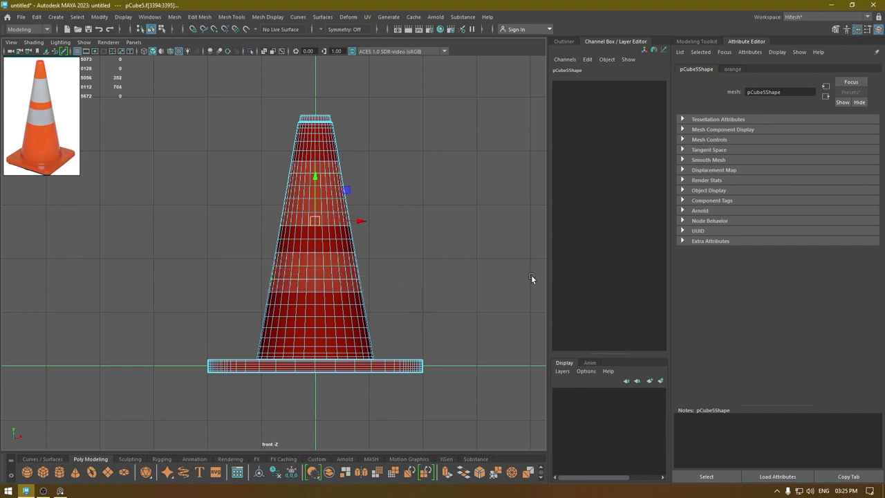
right_click_drag(531, 275, 476, 244, "alt")
key("space")
left_click_drag(476, 243, 462, 162)
left_click_drag(422, 232, 399, 228, "alt")
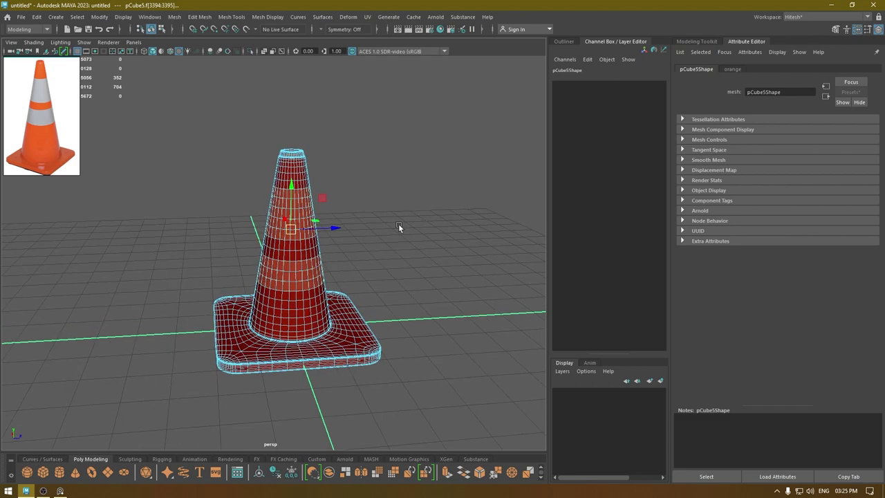
Step: Assign a new Arnold aiStandardSurface material to the selected band faces, return to object mode and deselect the cone
right_click_drag(350, 208, 348, 444)
left_click(321, 238)
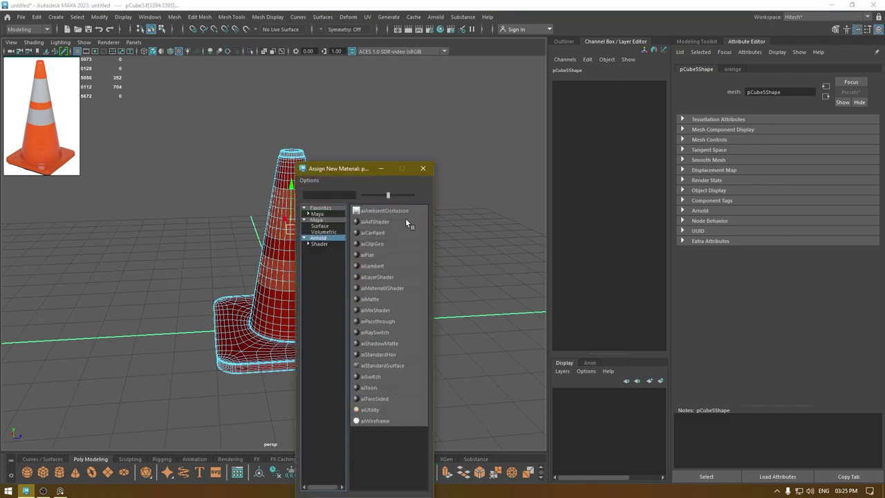
left_click(388, 364)
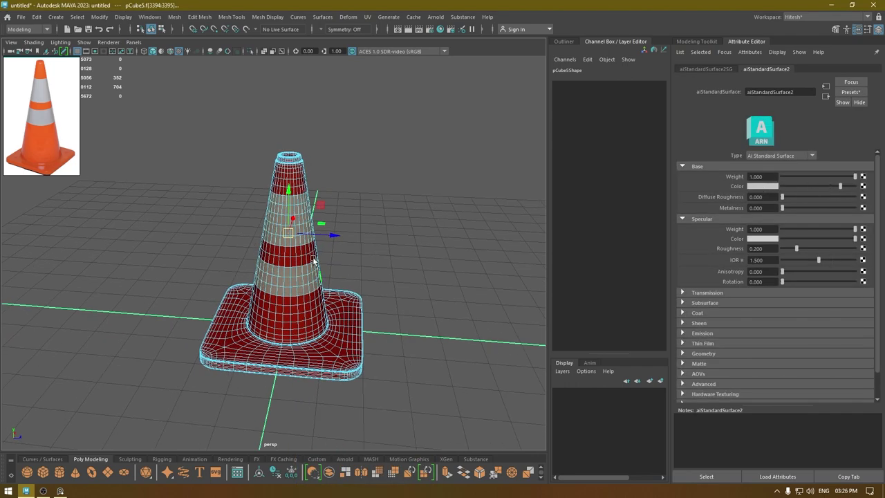
left_click_drag(314, 260, 325, 232, "alt")
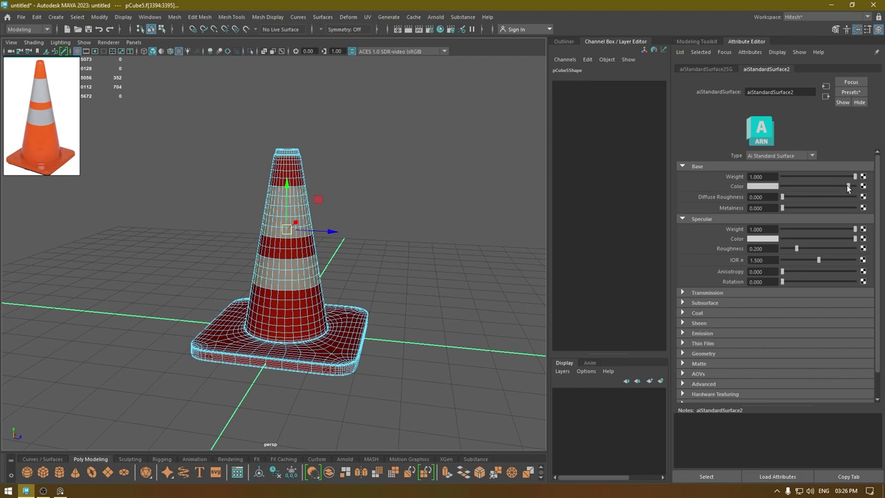
left_click_drag(311, 199, 305, 200, "alt")
right_click_drag(378, 150, 409, 129)
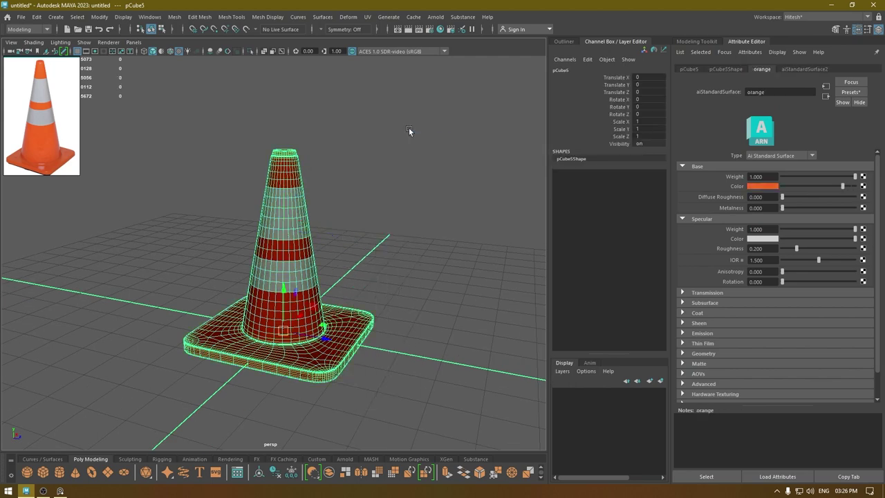
left_click(409, 128)
left_click_drag(403, 213, 360, 273, "alt")
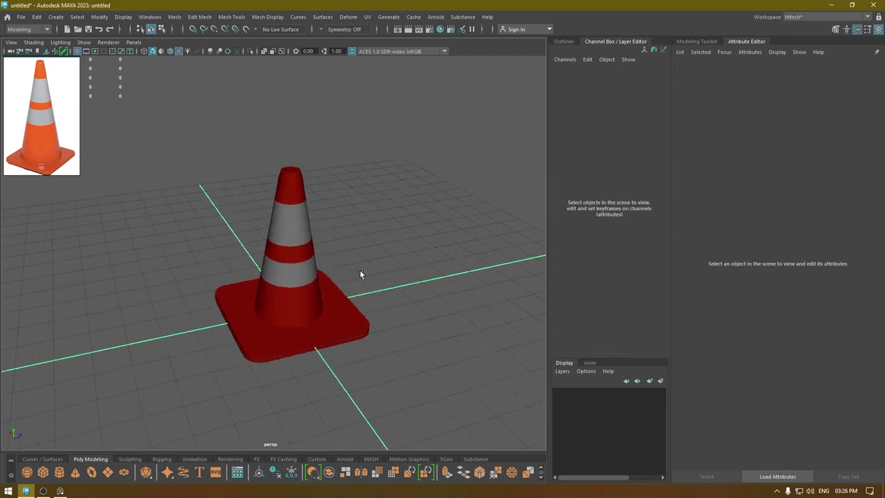
Step: Close the floating reference image and display the scene's Outliner
left_click(285, 234)
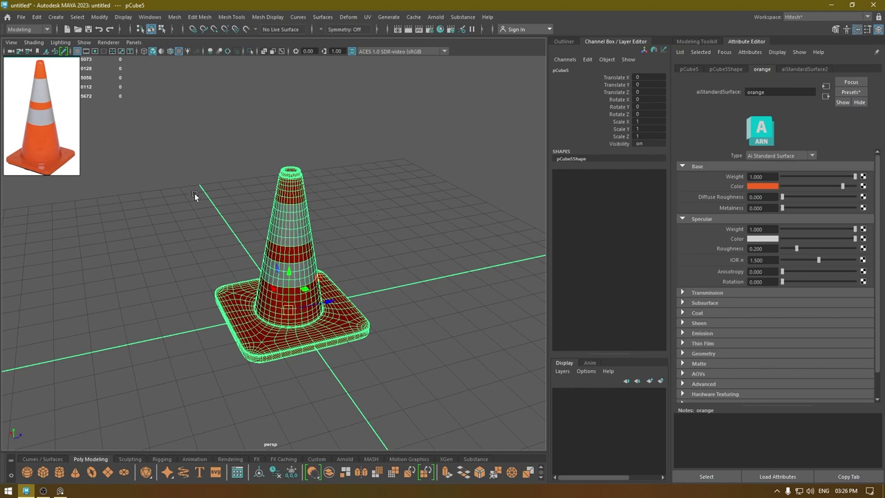
left_click(386, 267)
scroll(326, 210, "down", 5)
mouse_move(314, 245)
left_mouse_down("alt")
mouse_move(342, 245)
mouse_move(328, 245)
left_mouse_up("alt")
right_click(57, 109)
left_click(94, 294)
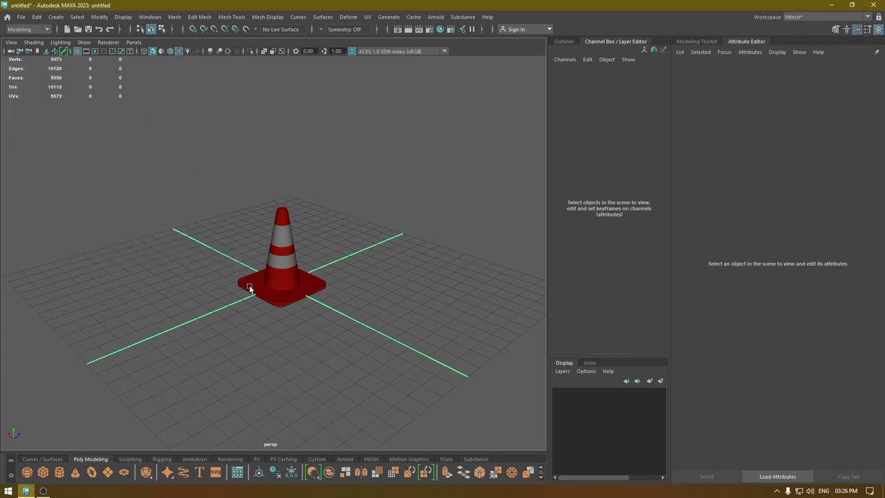
left_click_drag(249, 285, 436, 255, "alt")
left_click(564, 41)
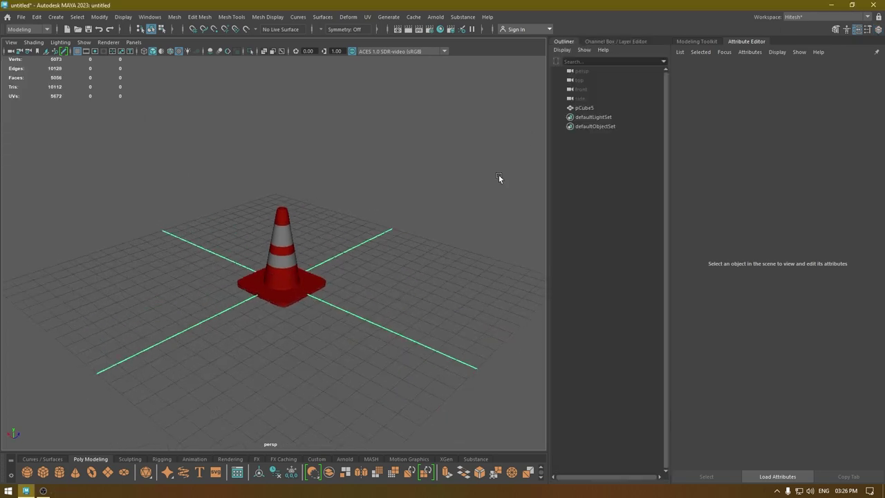
left_click_drag(500, 178, 475, 189, "alt")
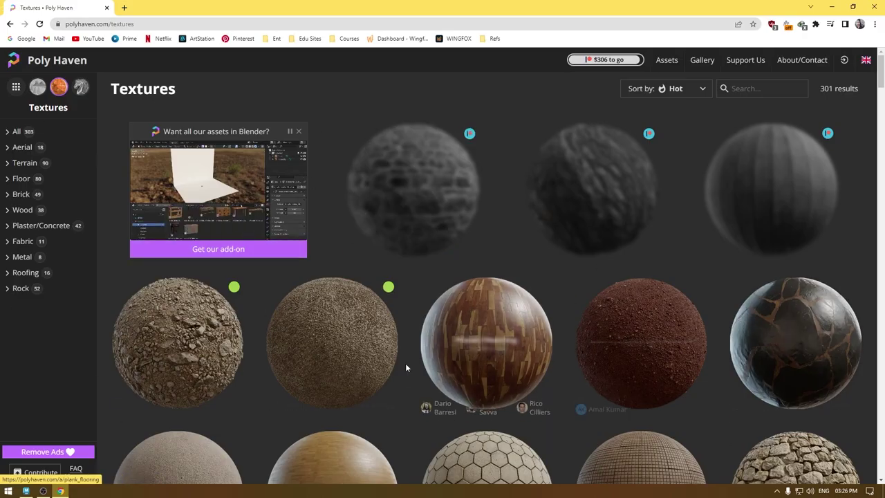
Step: In the browser, go to Poly Haven's HDRIs and download Derelict Highway Midday as a 4K EXR
mouse_move(653, 65)
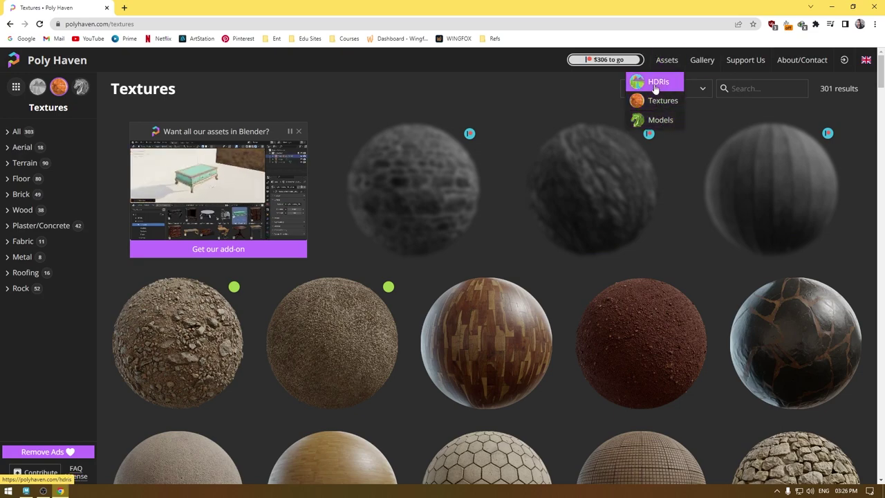
left_click(656, 85)
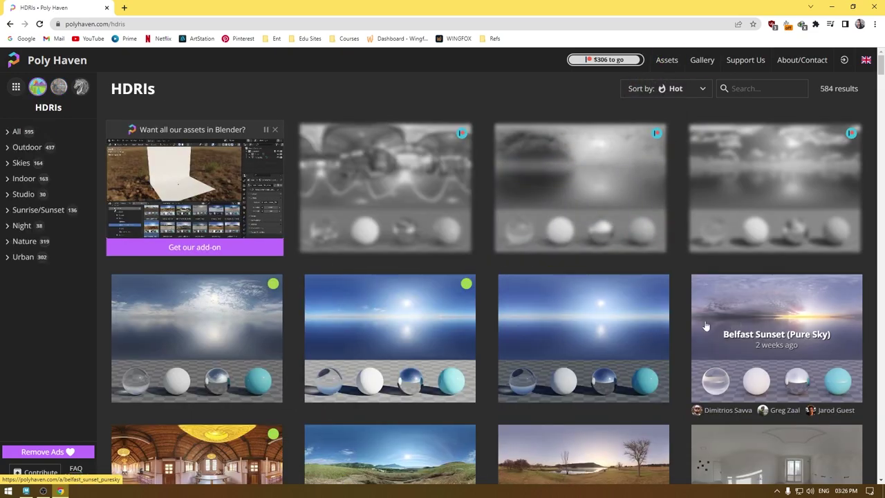
scroll(484, 290, "down", 3)
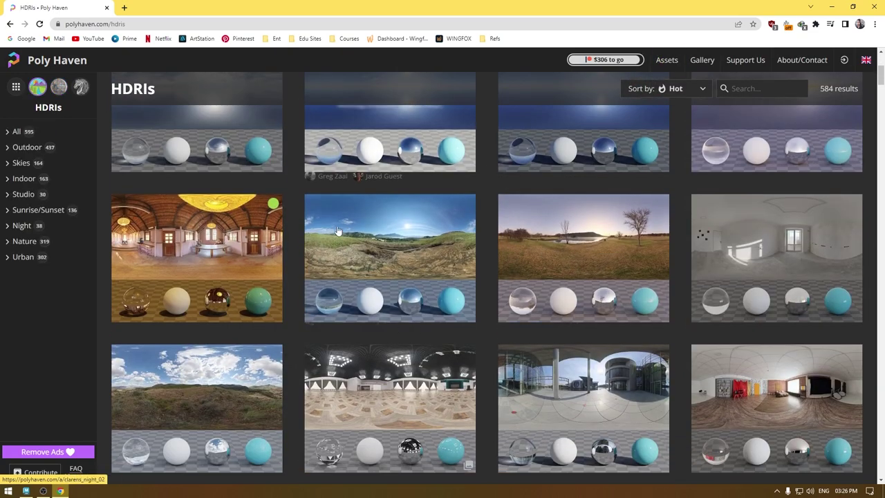
scroll(725, 359, "down", 3)
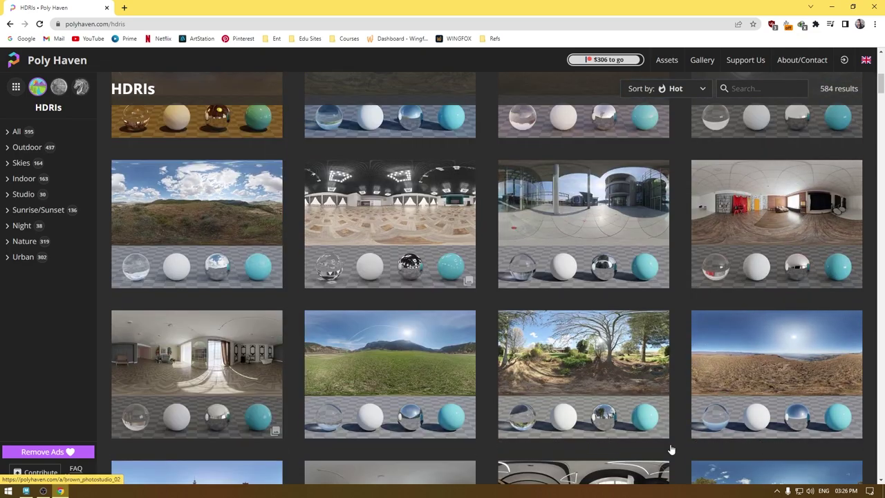
scroll(215, 207, "down", 3)
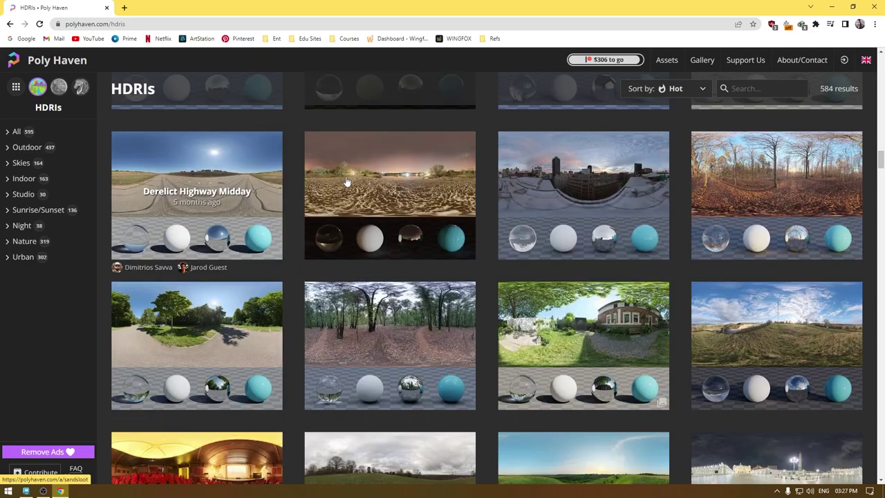
left_click(237, 204)
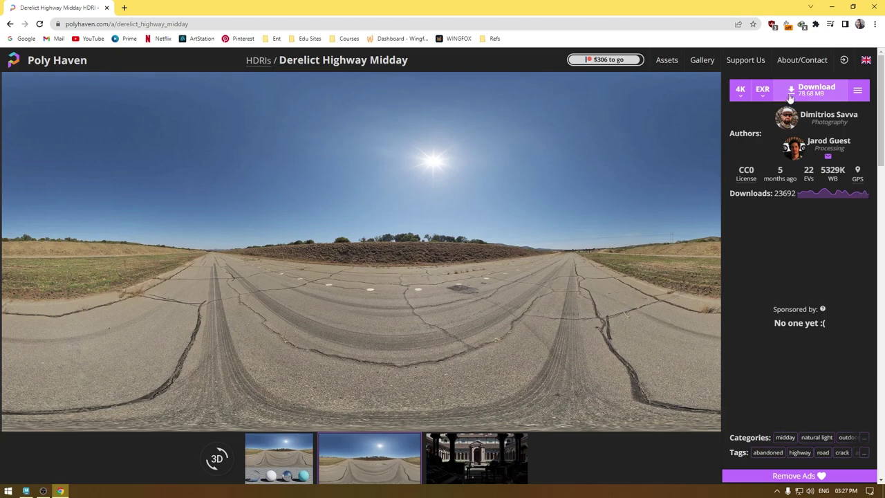
left_click(815, 90)
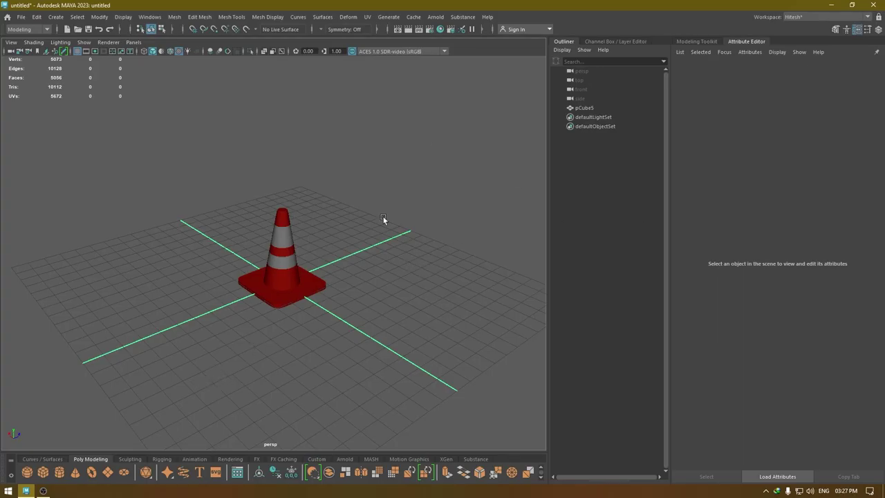
Step: Back in Maya, create an Arnold Skydome Light in the cone scene
left_click(436, 16)
mouse_move(447, 68)
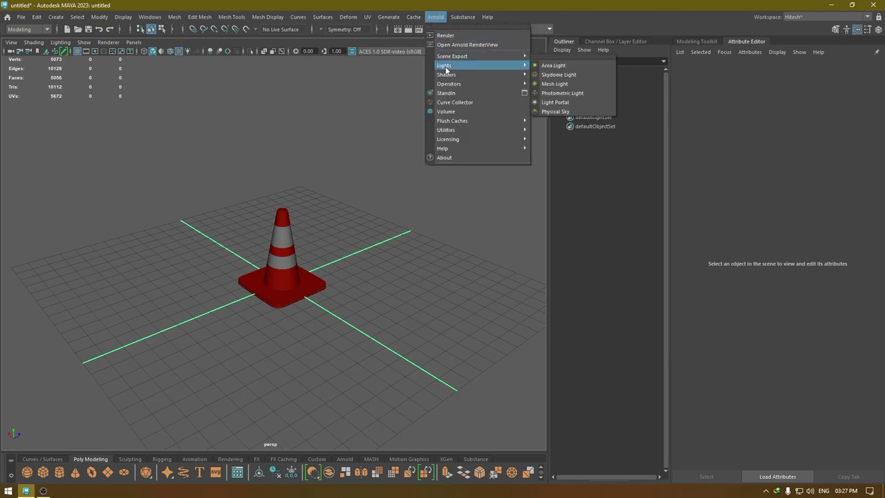
left_click(565, 74)
left_click_drag(329, 272, 384, 264, "alt")
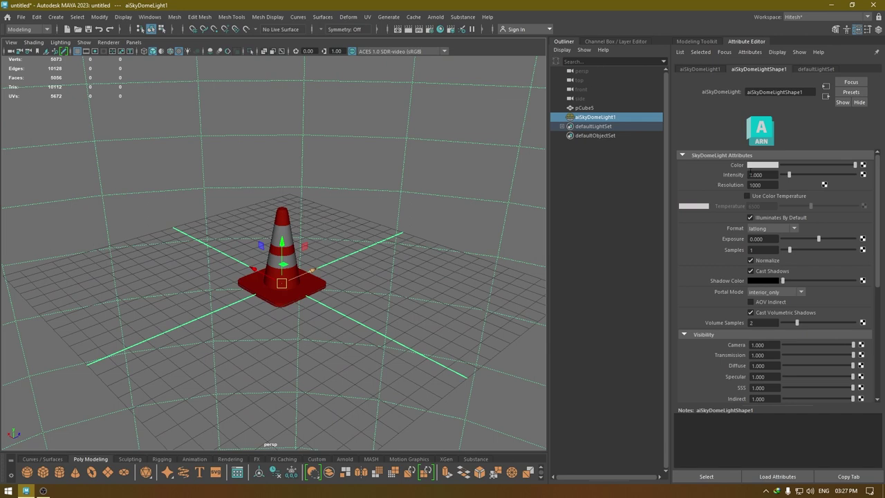
Step: Connect a File texture to the skydome light's color and load derelict_highway_midday_4k.exr from the Downloads folder
left_click(863, 166)
left_click(368, 245)
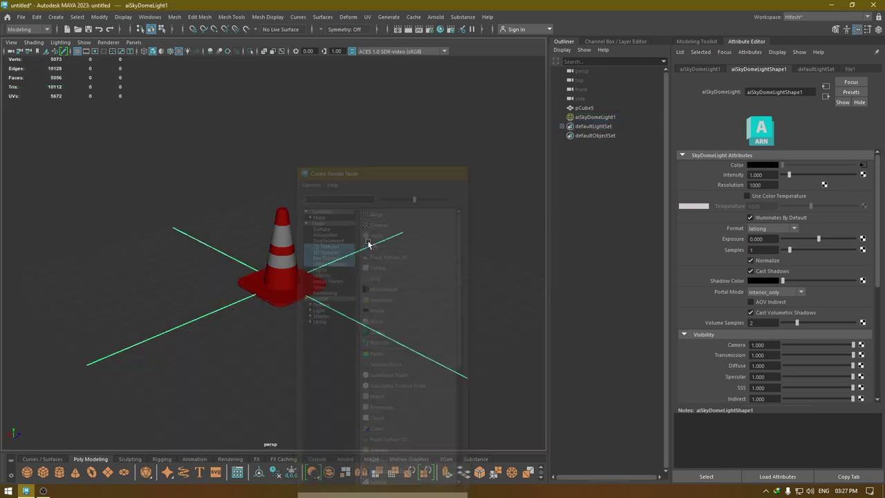
left_click(865, 196)
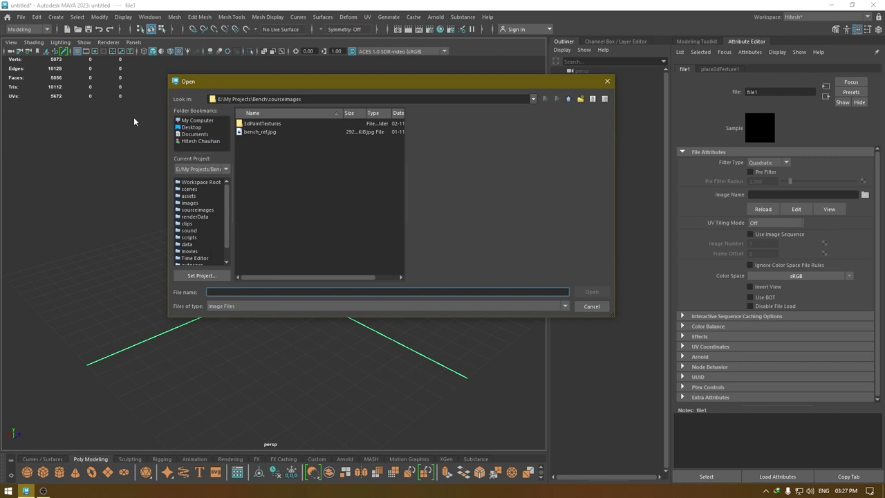
type("file:///C:/Users/Hitesh Chauhan/Downloads/derelict_highway_midday_4k.exr")
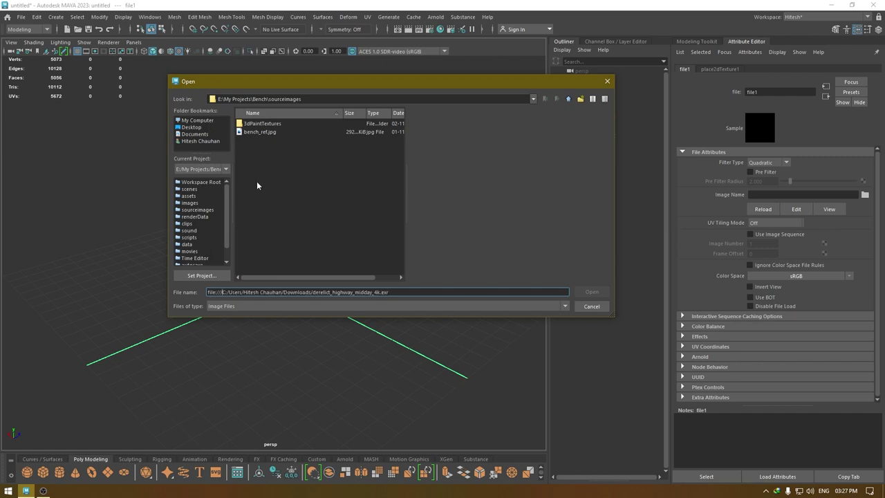
key("BackSpace")
key("BackSpace")
key("BackSpace")
key("BackSpace")
key("BackSpace")
key("BackSpace")
key("BackSpace")
key("BackSpace")
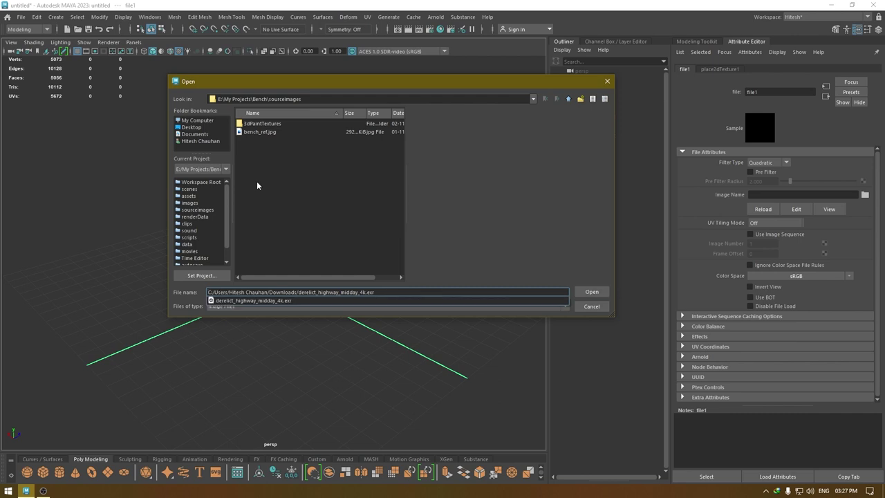
key("Return")
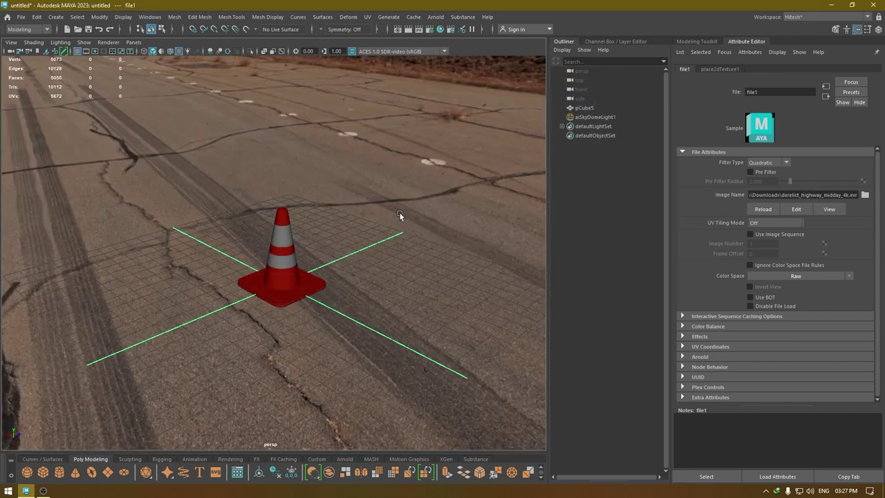
Step: Render the perspective view of the cone with Arnold and place the render window beside the cone
left_click_drag(428, 325, 791, 283, "alt")
left_click_drag(395, 252, 413, 294, "alt")
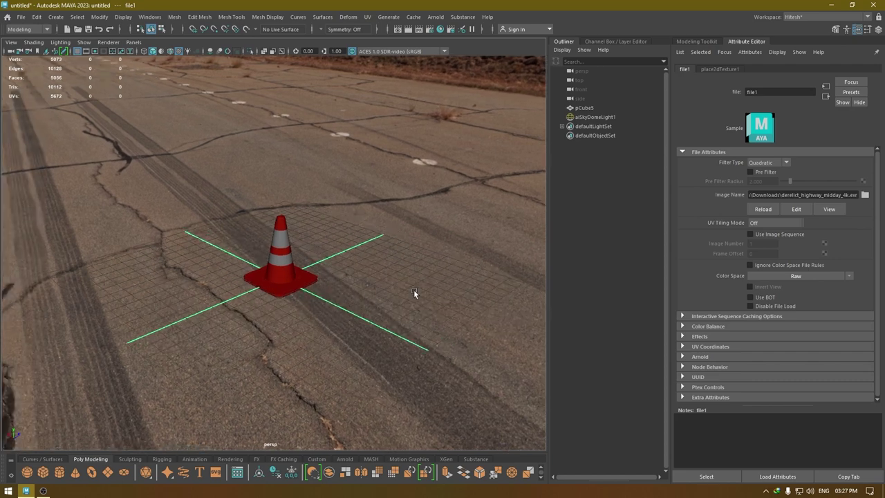
left_click_drag(375, 195, 365, 211, "alt")
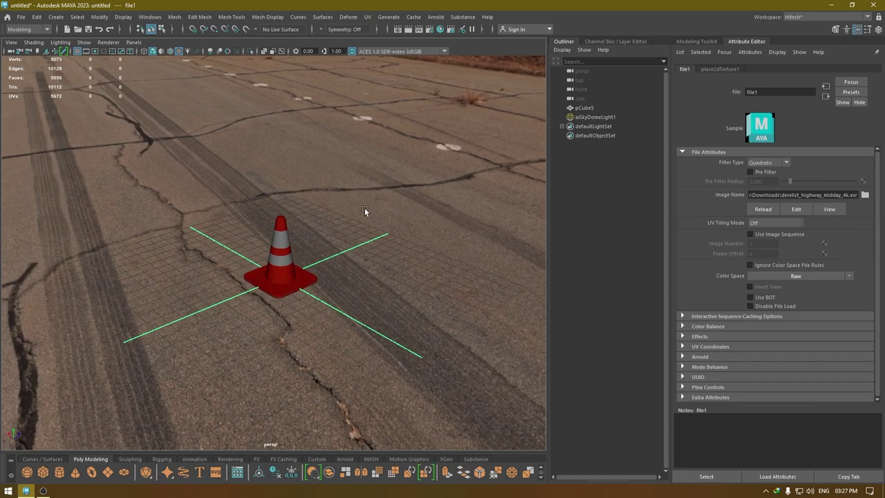
left_click(434, 17)
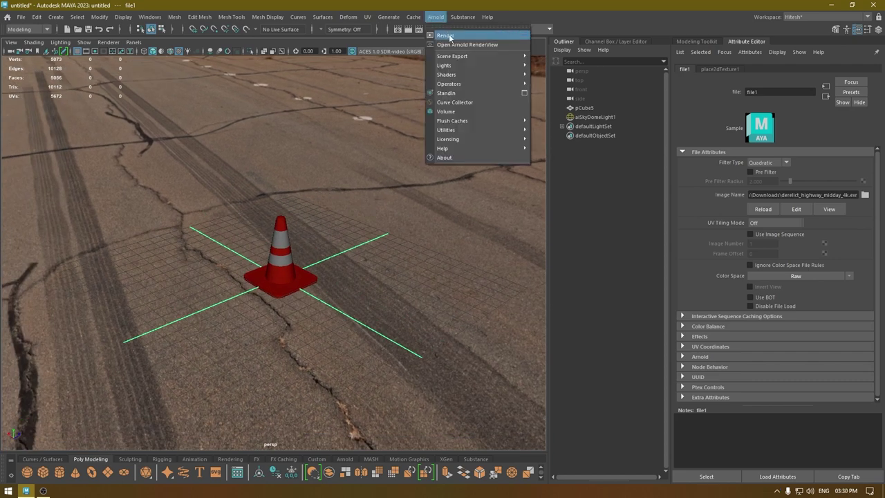
left_click(447, 36)
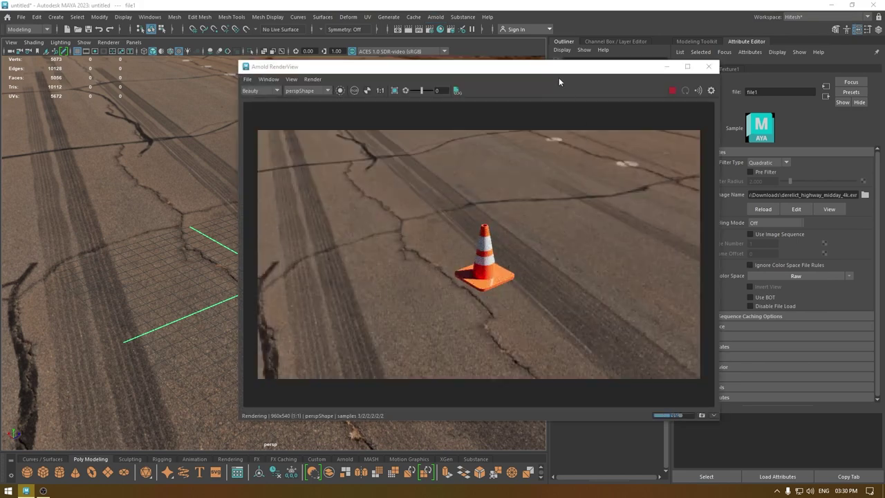
left_click_drag(559, 82, 670, 61)
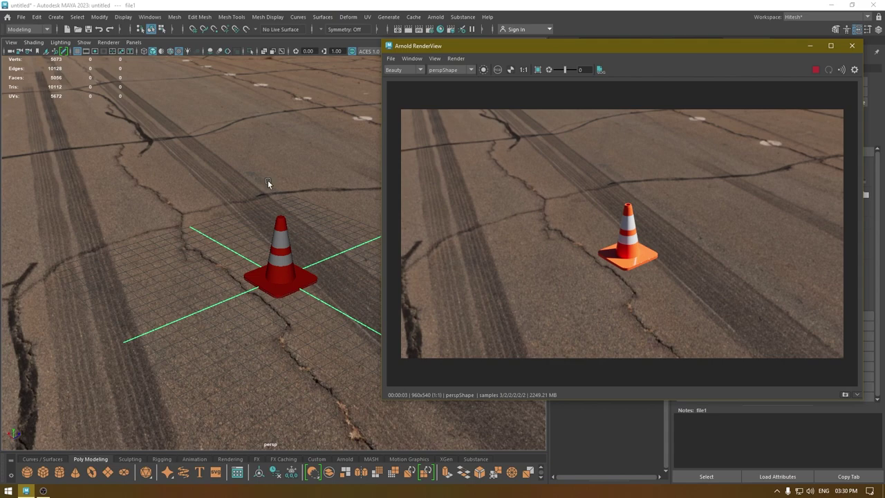
Step: Rotate the skydome light around its vertical axis to bring the grassy roadside behind the cone, then stop and close the render
left_click(165, 149)
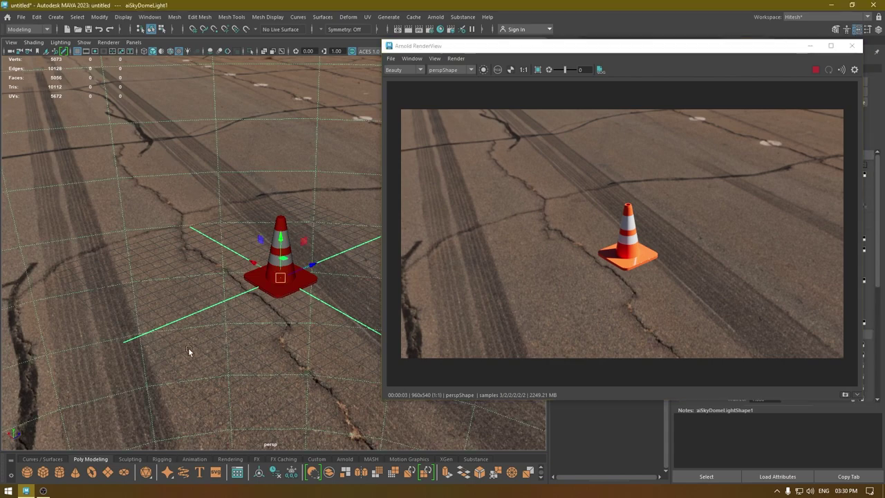
key("e")
left_click_drag(287, 305, 242, 300)
left_click(816, 69)
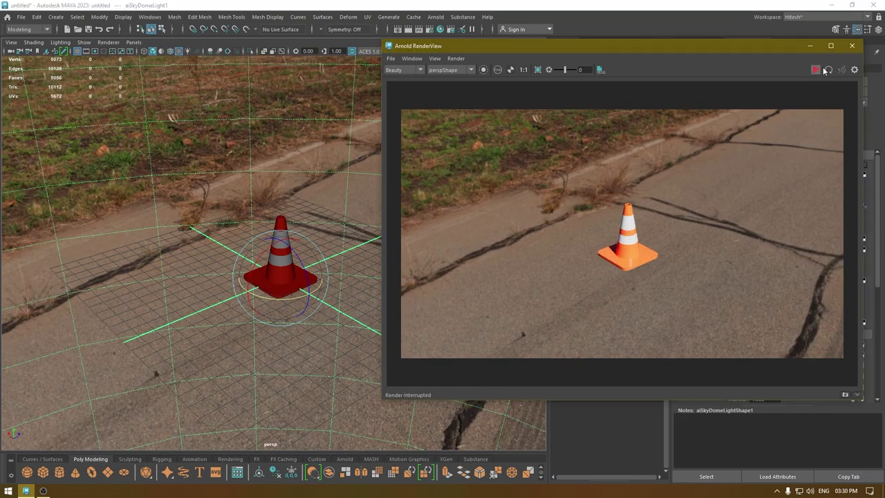
left_click(853, 46)
Step: Create a polygon plane under the cone and set its width to 10
left_click_drag(368, 267, 465, 233, "alt")
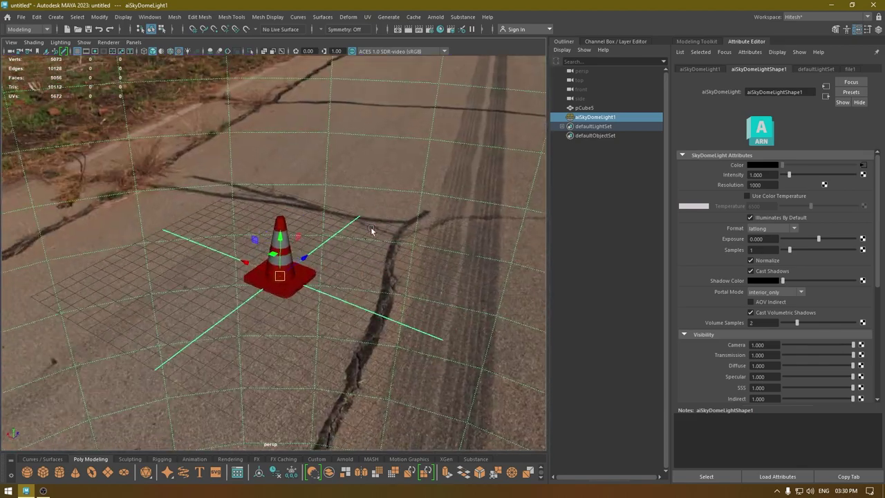
left_click_drag(371, 230, 304, 270, "alt")
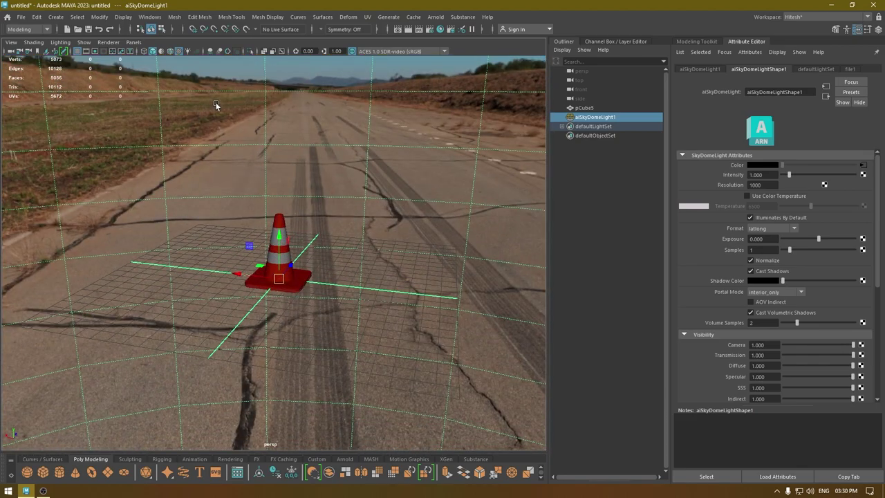
left_click_drag(322, 230, 353, 291, "alt")
left_click_drag(331, 258, 359, 247, "alt")
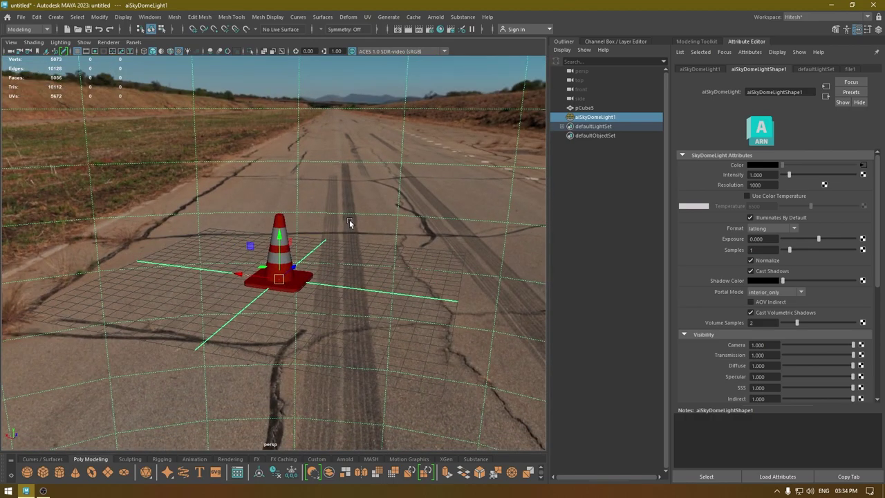
right_click_drag(349, 232, 318, 218, "shift")
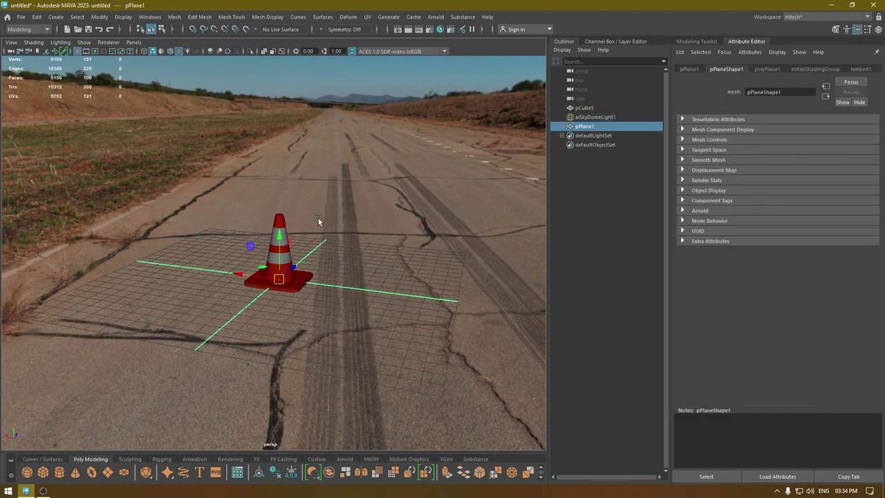
key("t")
left_click(434, 187)
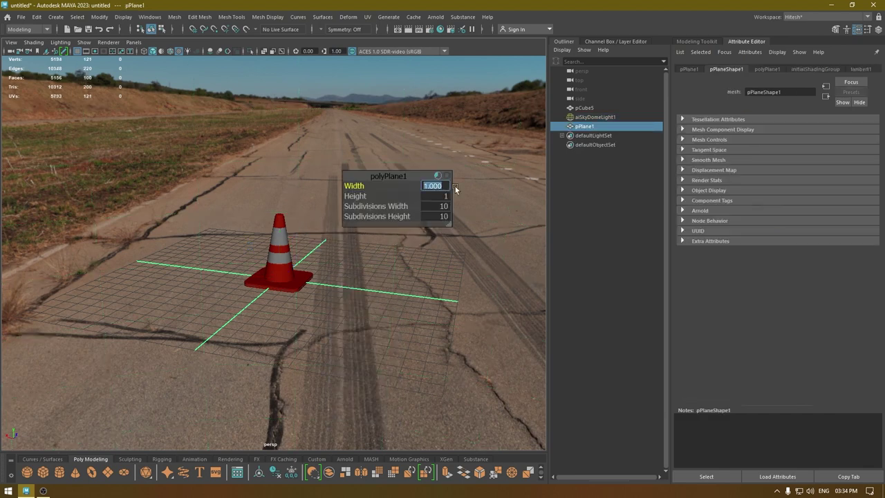
type("10")
key("Tab")
type("1")
key("Tab")
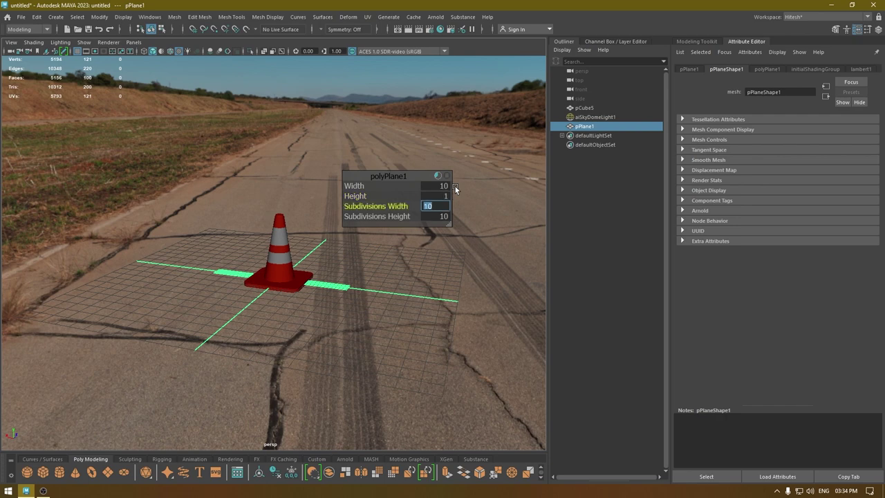
Step: Set the plane's height to 10 and its width and height subdivisions to 1
left_click(434, 197)
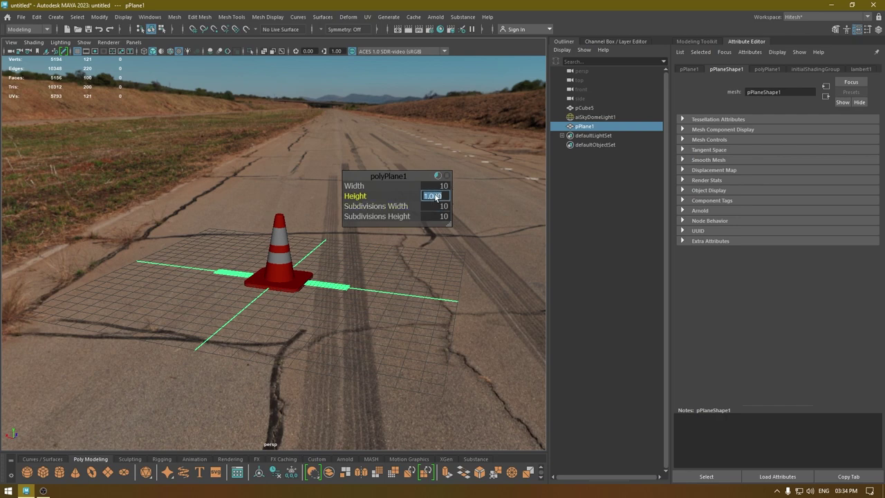
left_click(434, 197)
type("0")
key("Tab")
type("1")
key("Tab")
type("1")
key("Return")
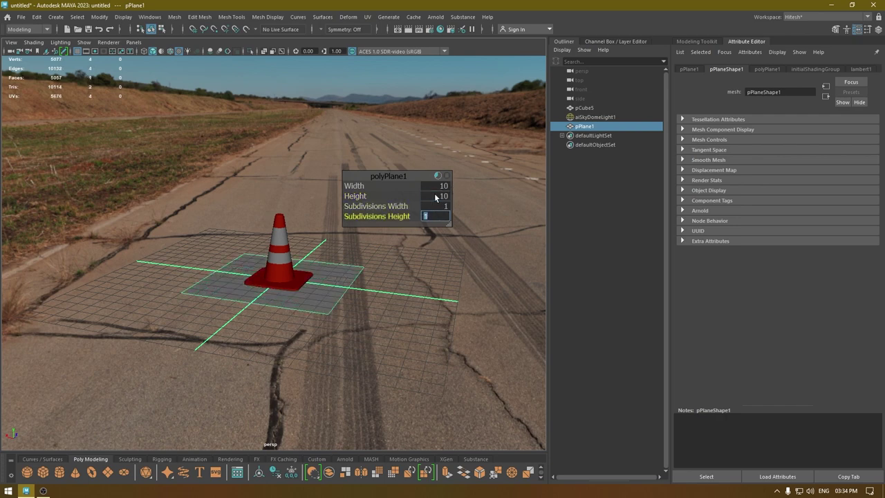
Step: In the front view, raise the cone until its base rests on the plane, then return to the perspective view
key("space")
left_click_drag(405, 181, 410, 201)
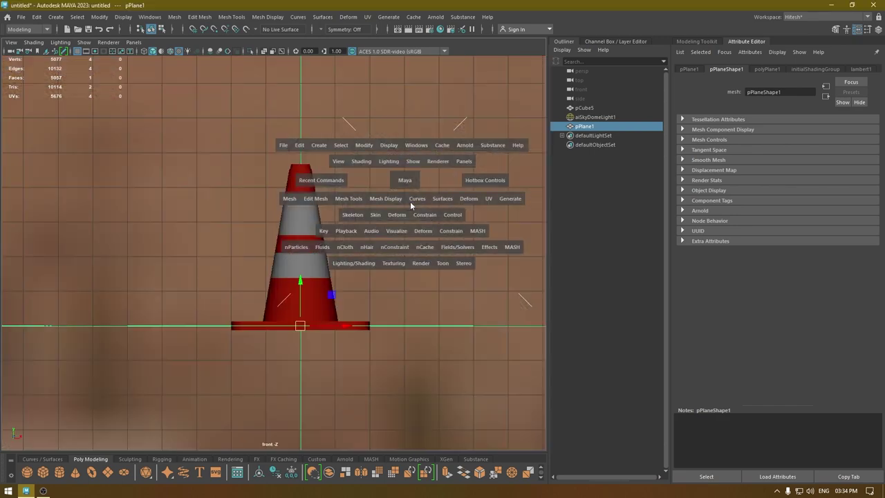
scroll(316, 362, "up", 5)
middle_click_drag(342, 447, 343, 310, "alt")
scroll(344, 310, "up", 1)
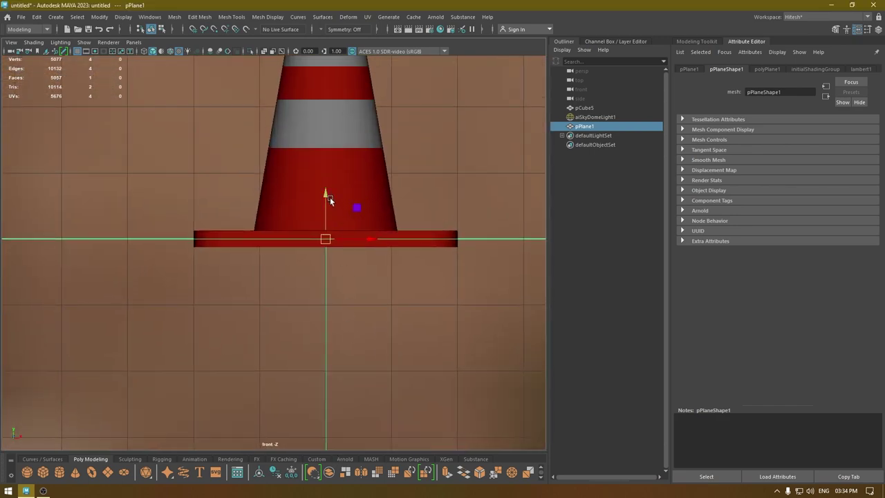
left_click(289, 234)
mouse_move(325, 193)
middle_mouse_down()
mouse_move(325, 176)
mouse_move(325, 185)
middle_mouse_up()
key("space")
left_click_drag(325, 186, 283, 187)
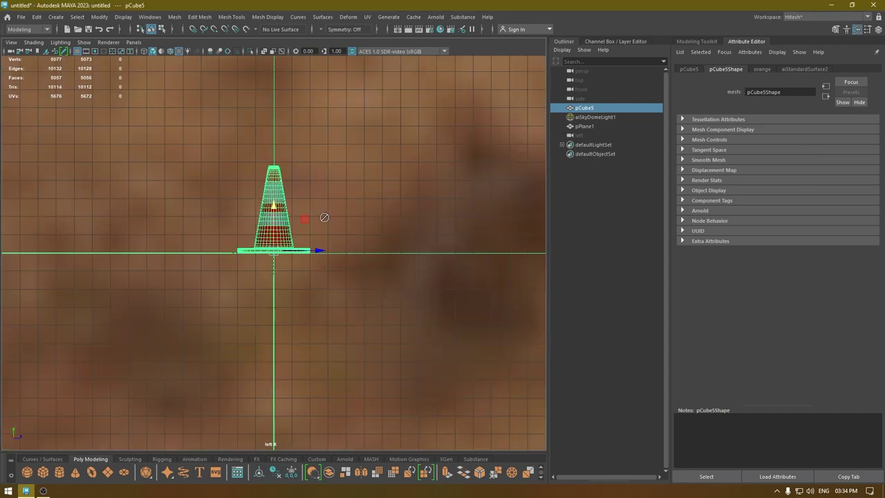
left_click_drag(323, 216, 284, 295, "alt")
key("space")
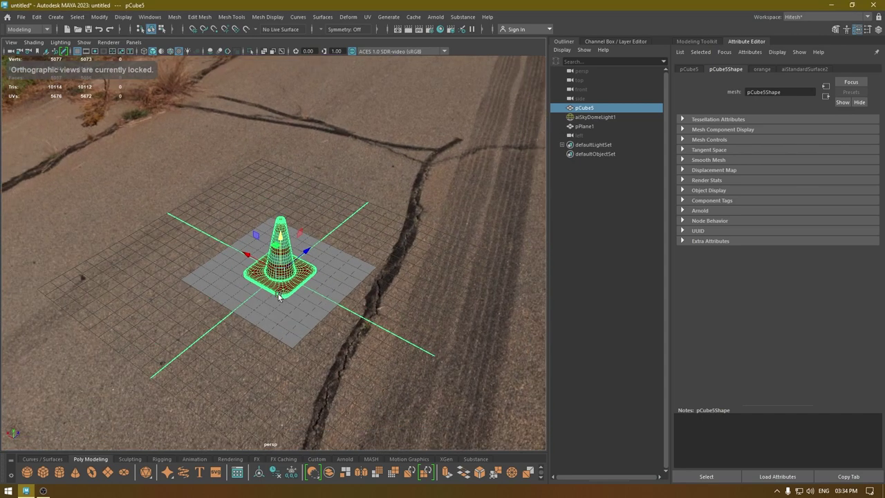
Step: Assign a new Arnold aiShadowMatte material to the ground plane with its background set to scene_background
left_click(333, 279)
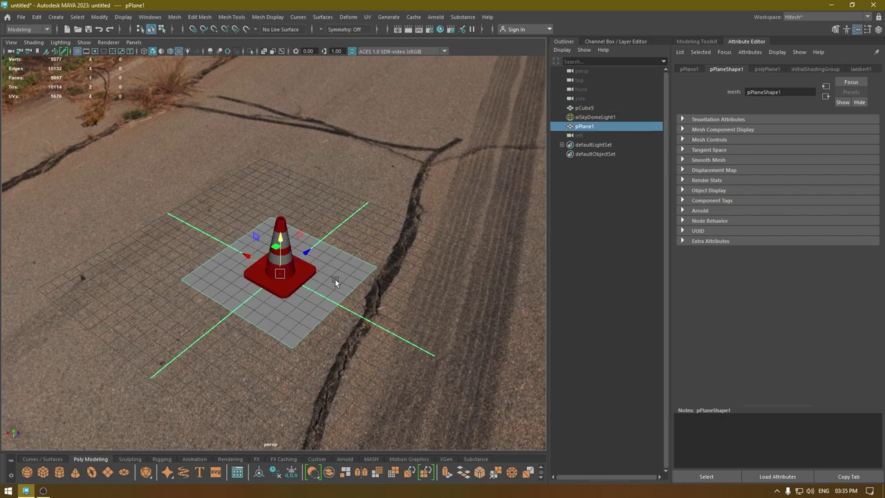
right_click(337, 279)
left_click(334, 457)
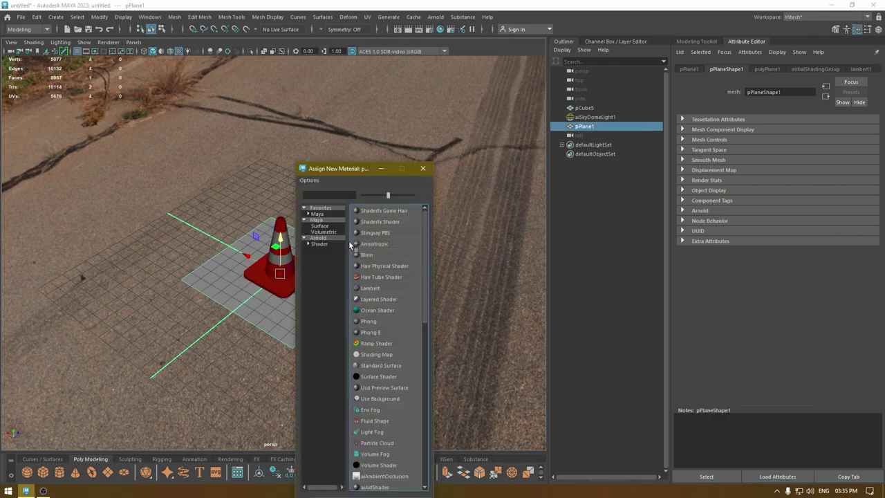
left_click(339, 238)
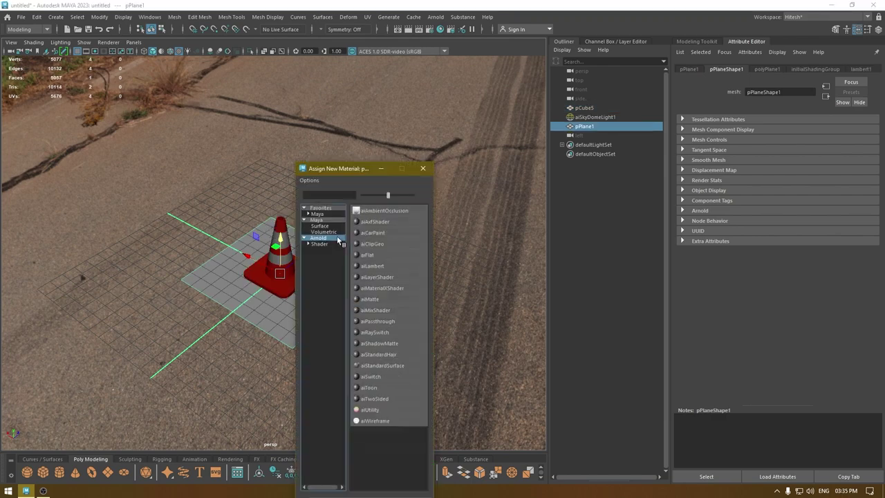
left_click(379, 343)
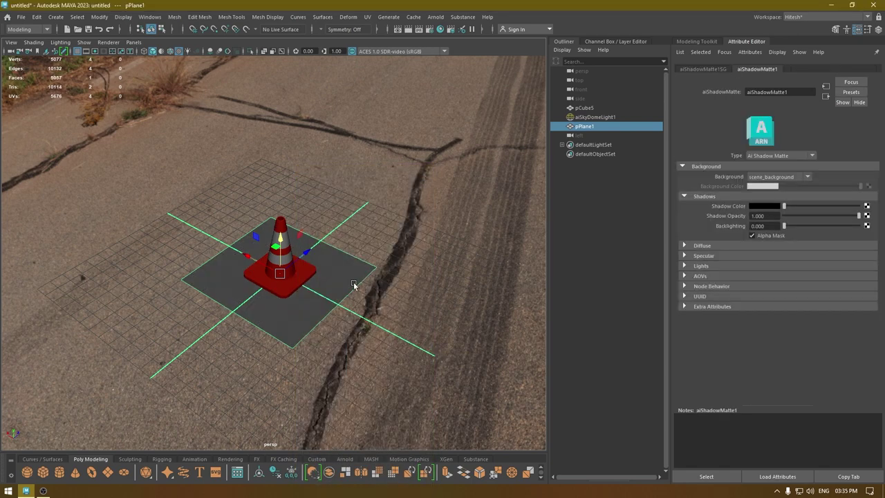
left_click(776, 178)
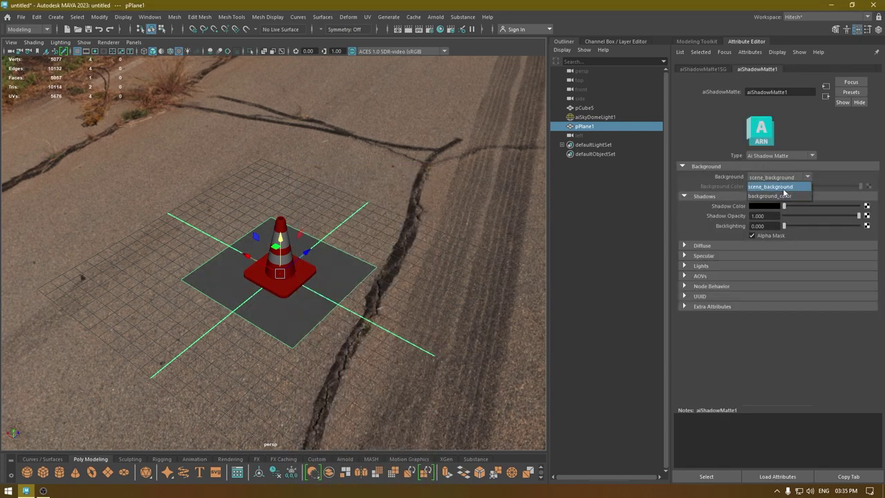
left_click(784, 189)
Step: Open the Arnold RenderView and frame a closer angled shot of the cone and its ground shadow for rendering
left_click_drag(247, 348, 404, 347, "alt")
scroll(413, 342, "up", 2)
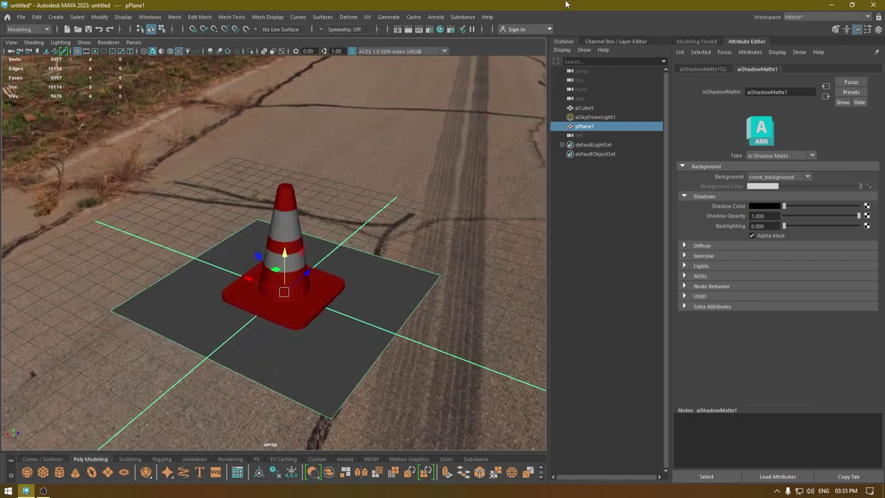
left_click(436, 17)
left_click(450, 44)
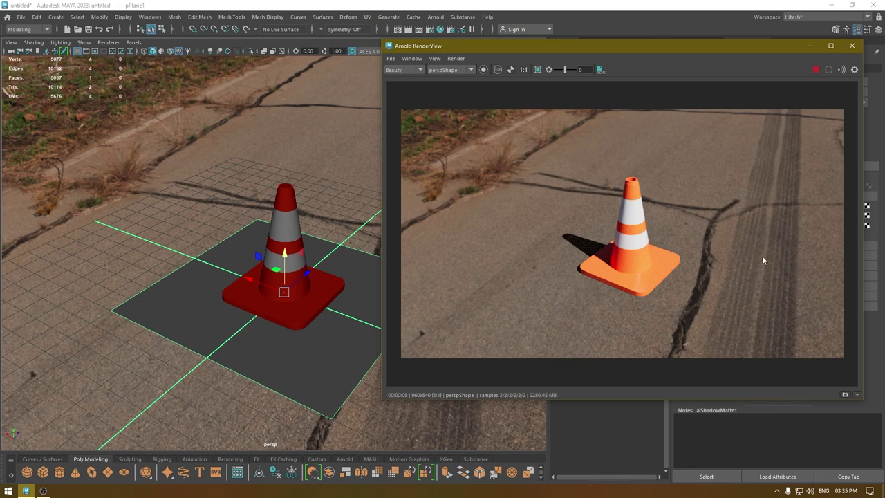
scroll(276, 286, "down", 2)
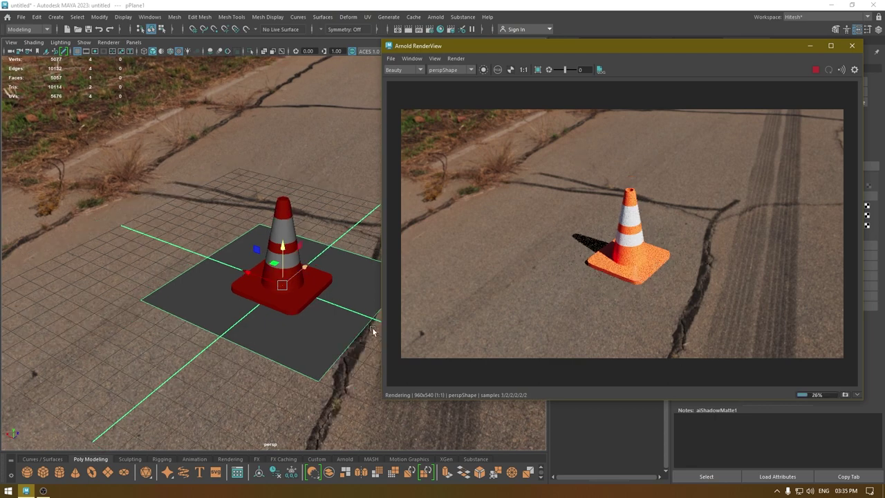
mouse_move(211, 327)
left_mouse_down("alt")
mouse_move(210, 318)
mouse_move(217, 323)
mouse_move(187, 318)
mouse_move(213, 319)
mouse_move(213, 328)
left_mouse_up("alt")
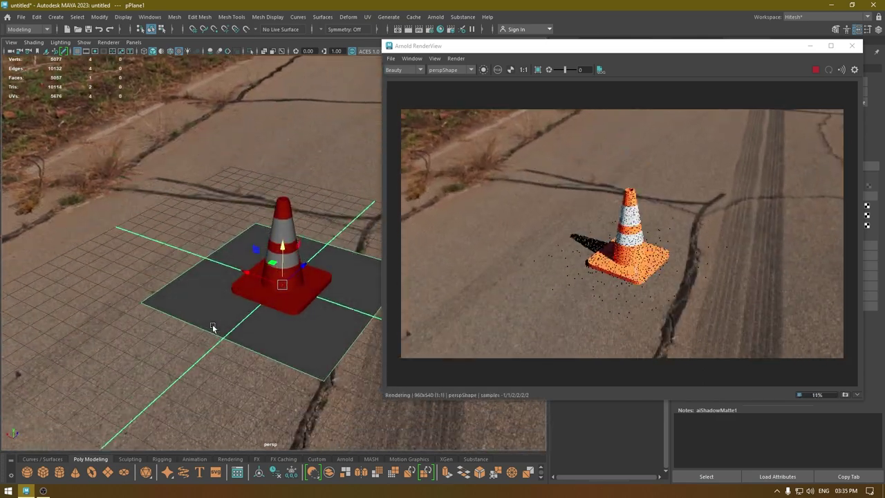
right_click_drag(207, 322, 218, 351, "alt")
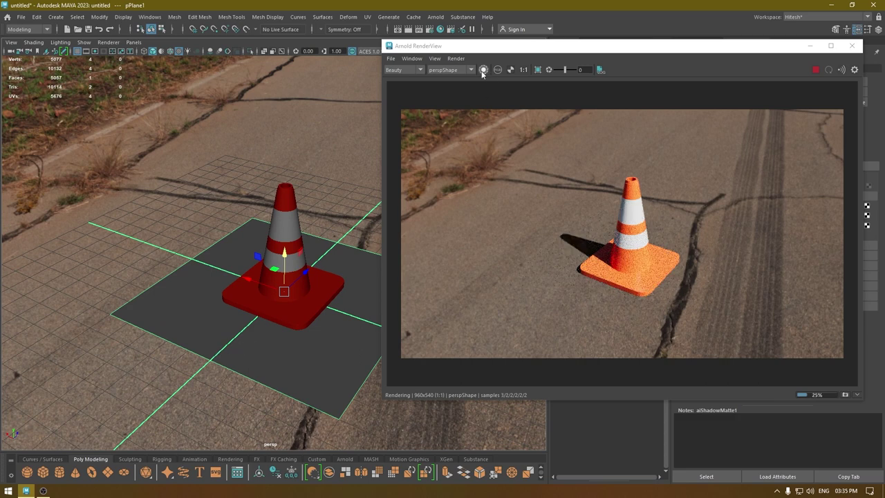
Step: Set the render image size to the 1k_Square preset in the render settings and close them
left_click(430, 29)
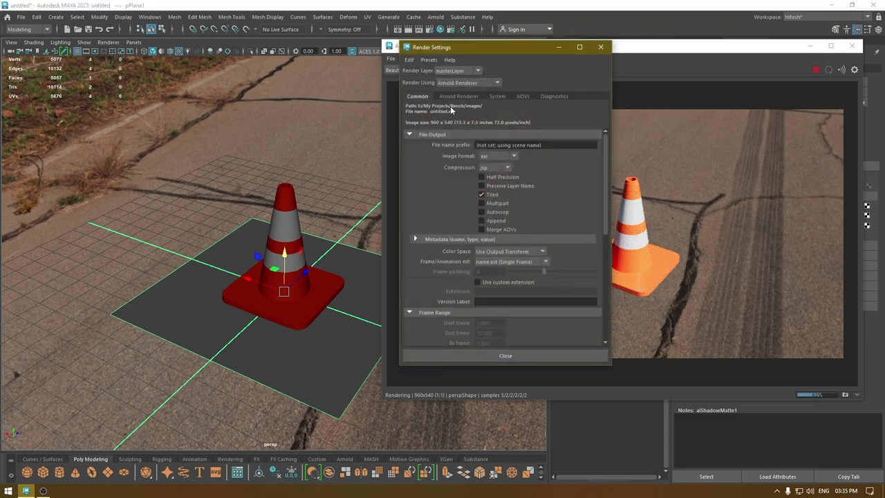
scroll(478, 269, "down", 5)
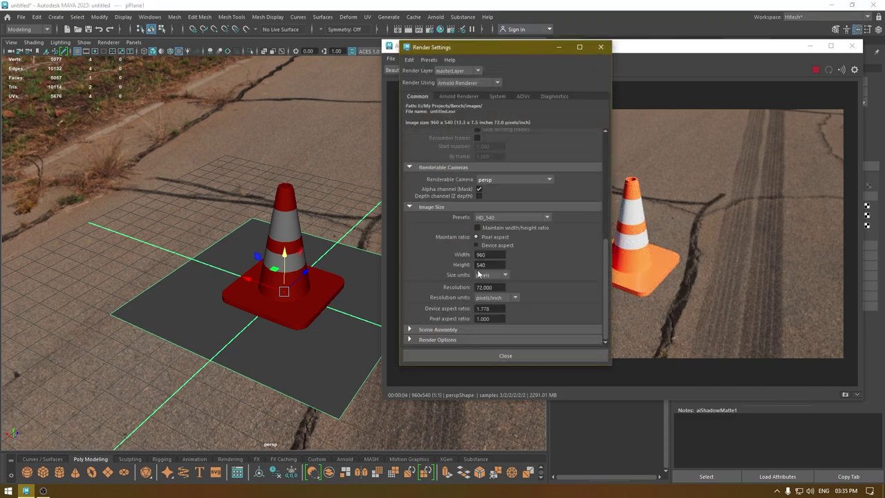
left_click(512, 217)
left_click(491, 230)
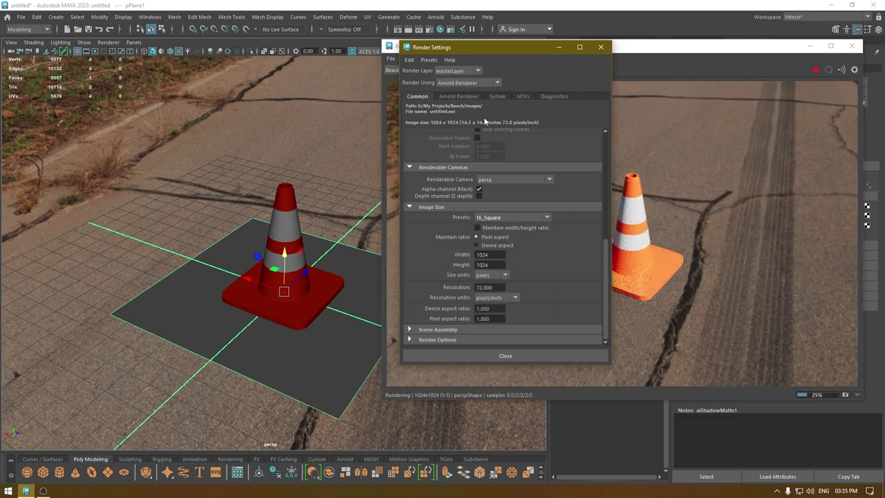
left_click(459, 97)
left_click(501, 97)
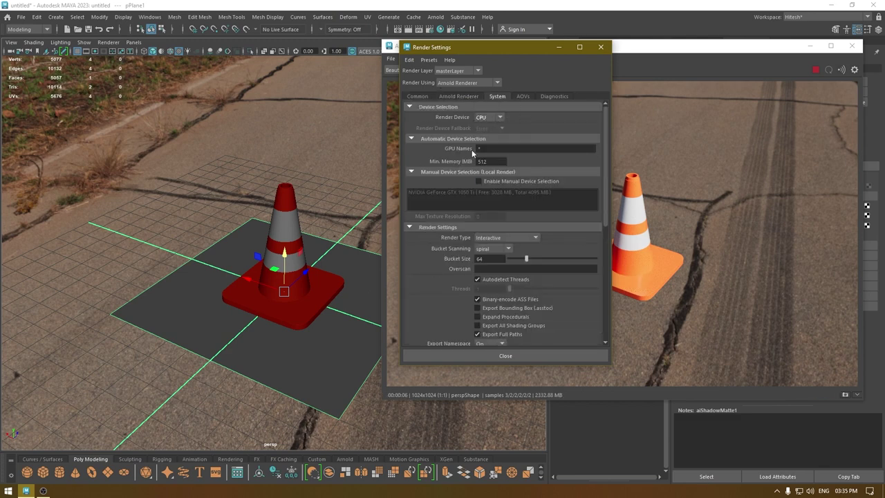
left_click(423, 97)
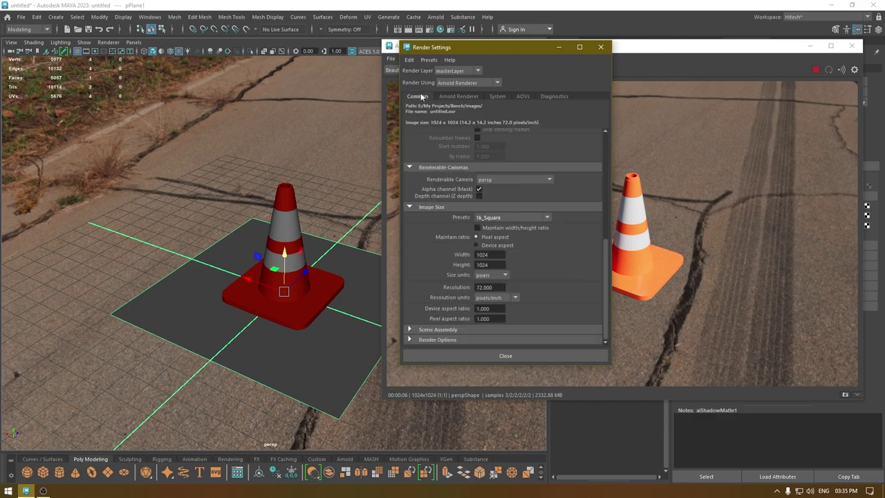
left_click(599, 47)
Step: Fit the square render in the Arnold RenderView and reframe the perspective camera closer to the cone
scroll(560, 207, "down", 5)
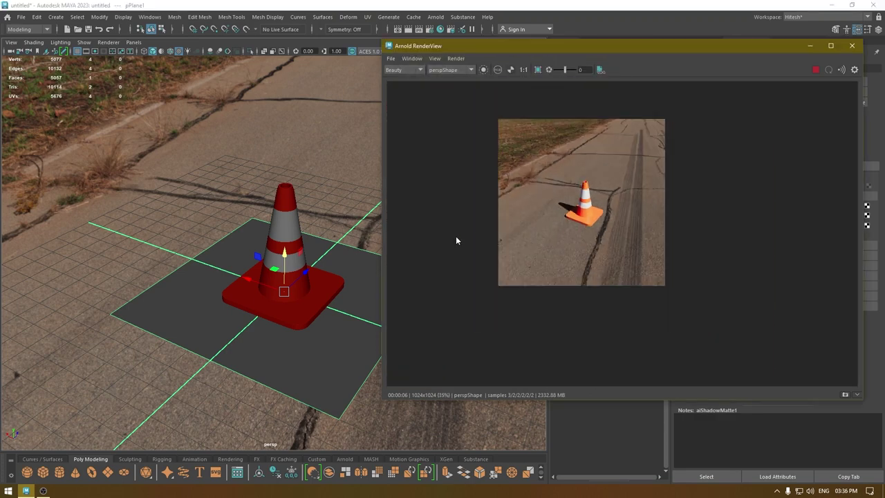
scroll(456, 236, "up", 3)
left_click_drag(318, 280, 288, 267)
scroll(367, 389, "up", 6)
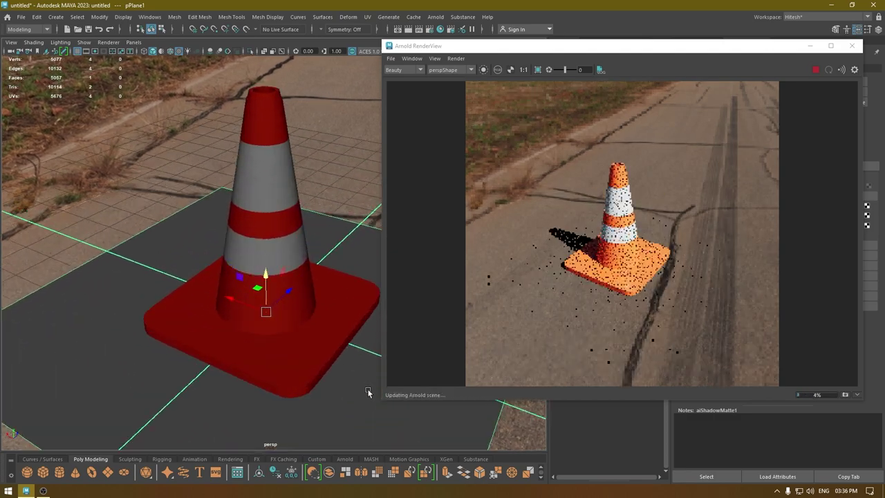
scroll(343, 304, "down", 3)
scroll(340, 280, "up", 1)
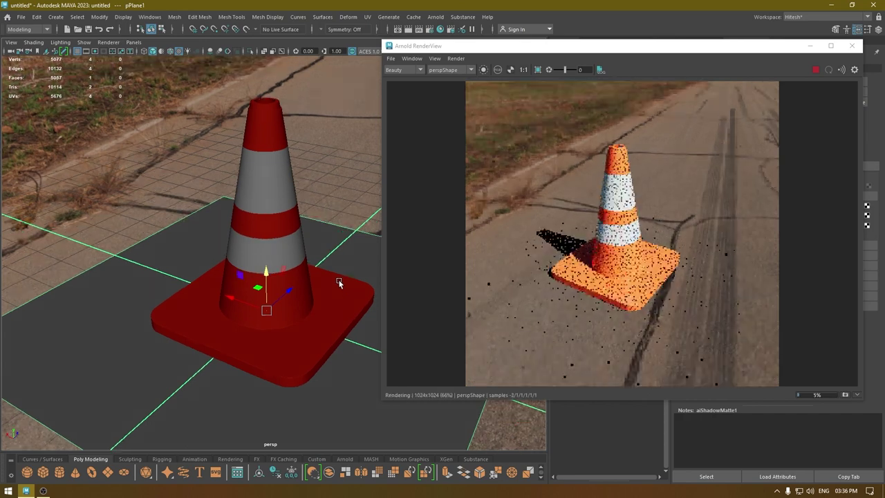
scroll(339, 281, "down", 1)
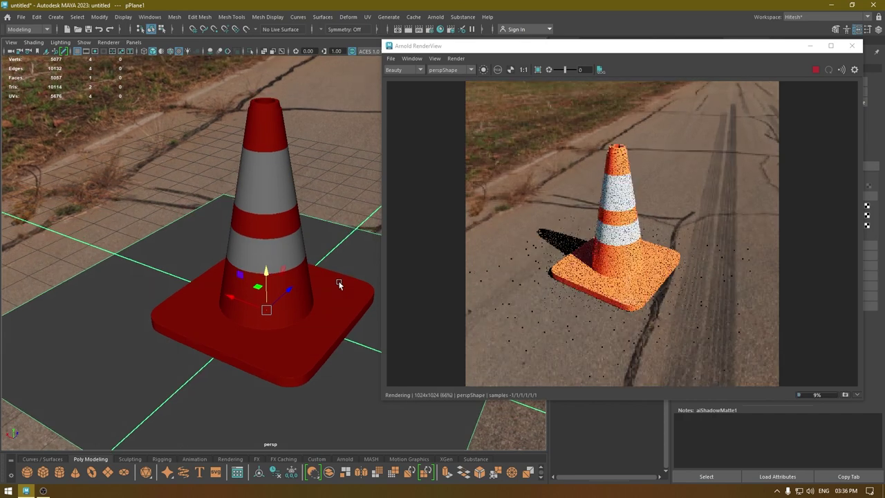
left_click_drag(338, 283, 339, 286, "alt")
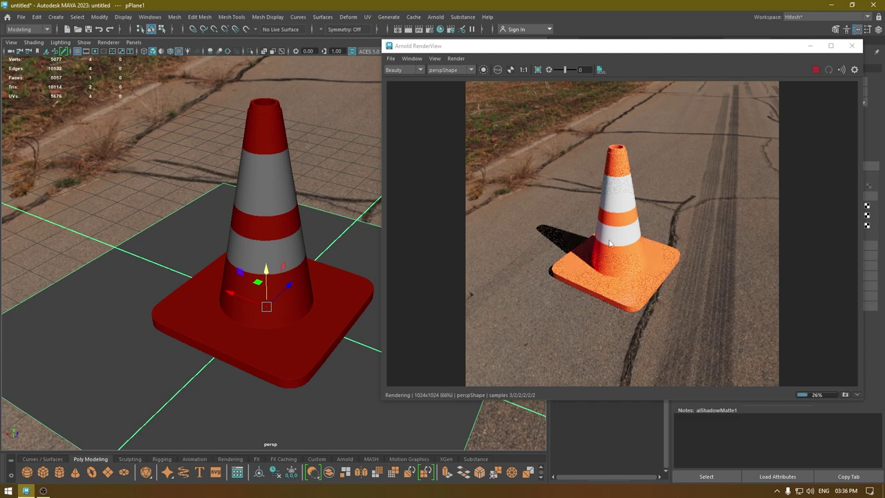
Step: Show the RenderView's display settings and add a Denoiser Optix imager to the render
left_click(409, 59)
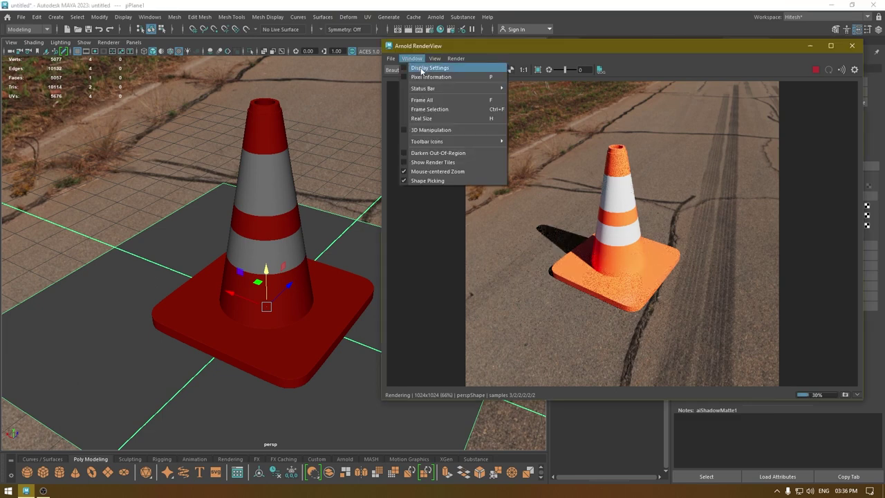
left_click(421, 68)
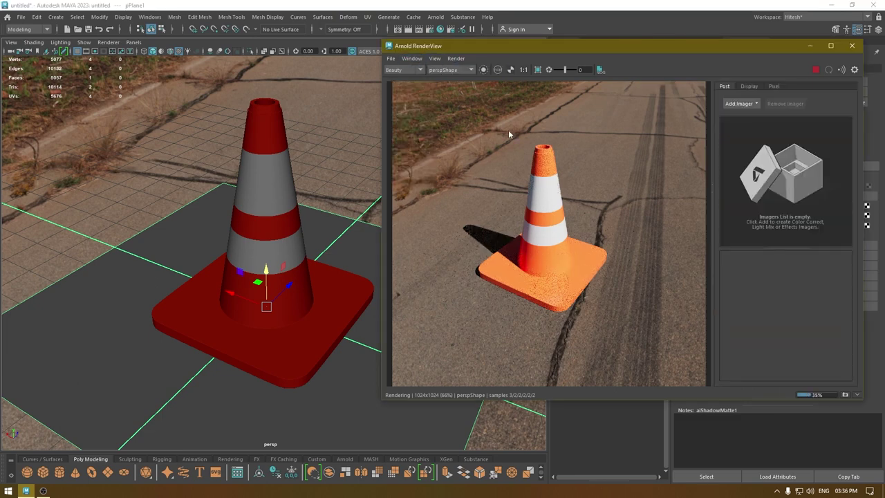
left_click(757, 104)
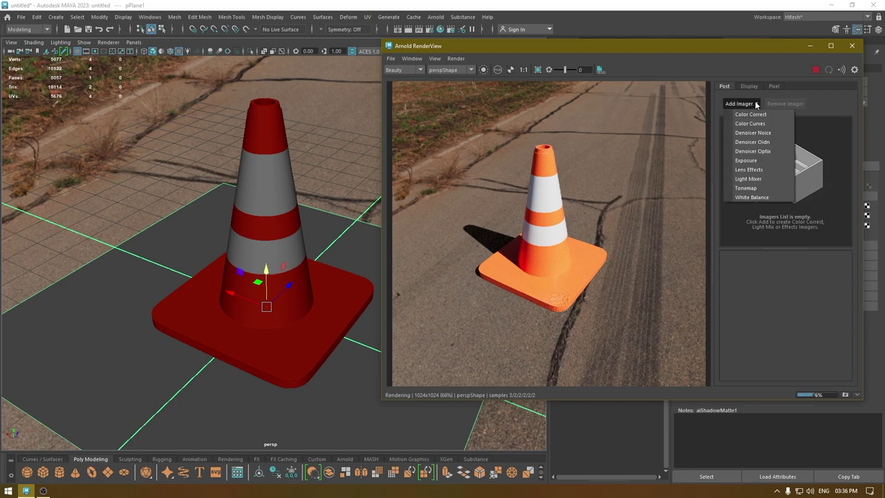
left_click(778, 152)
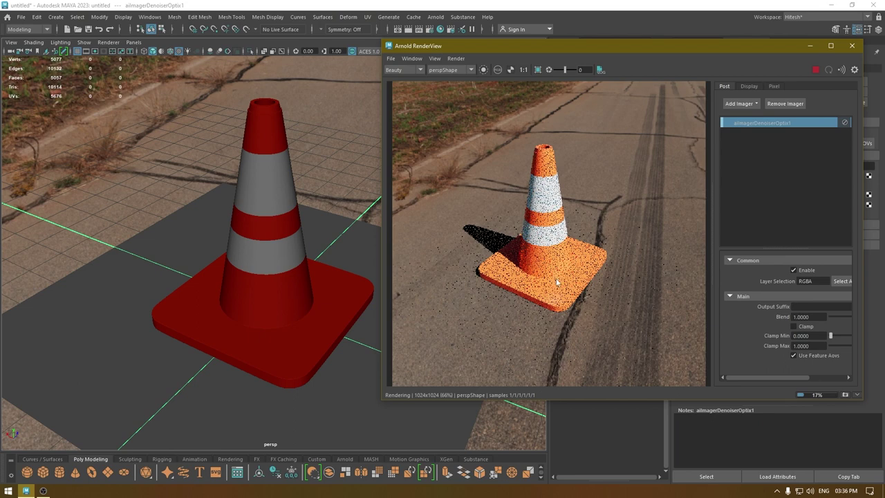
scroll(648, 285, "down", 2)
scroll(675, 285, "up", 2)
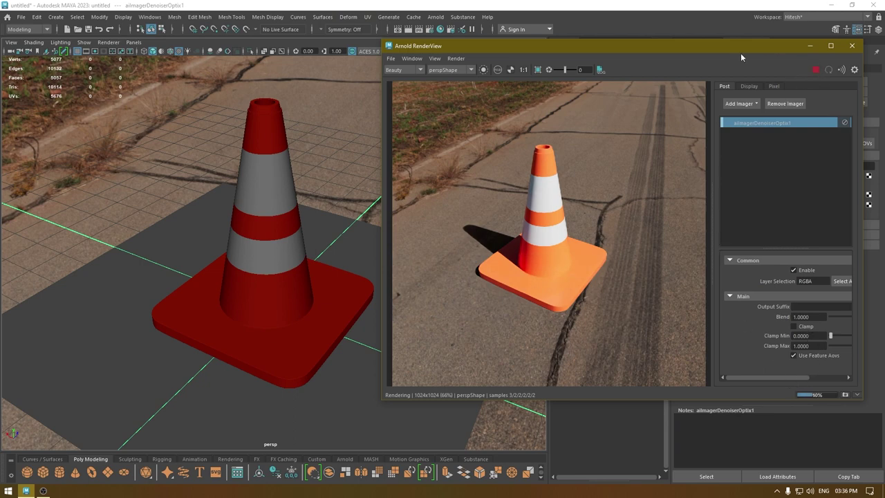
Step: Try an intensity of 0.6 on the skydome light and settle on 0.85, with the RenderView moved clear of its attributes
left_click_drag(719, 49, 361, 96)
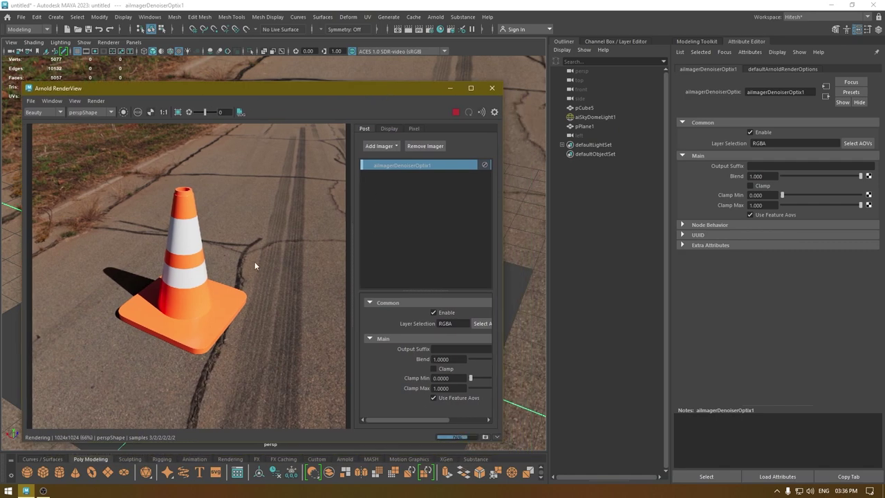
left_click(594, 117)
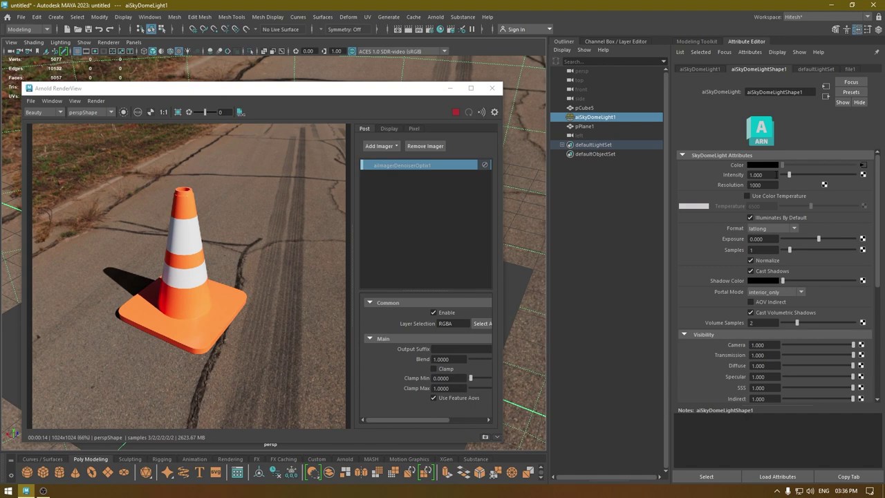
double_click(777, 174)
type("0.6")
key("Return")
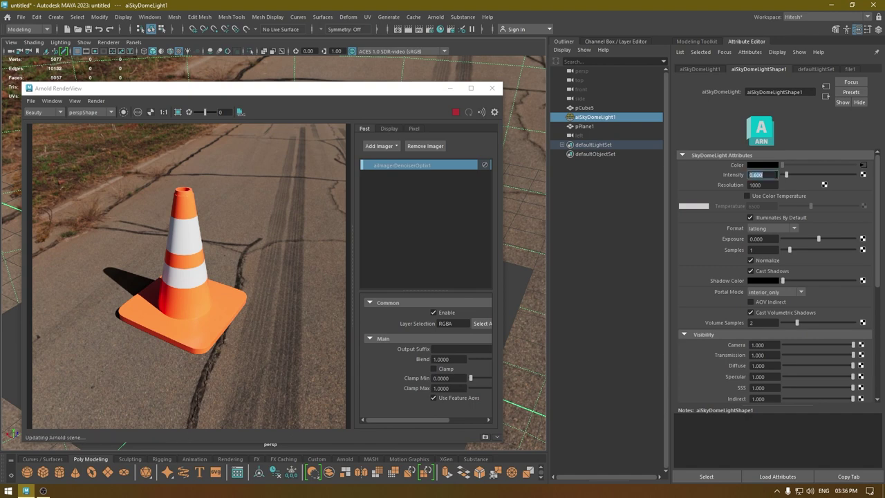
type("0")
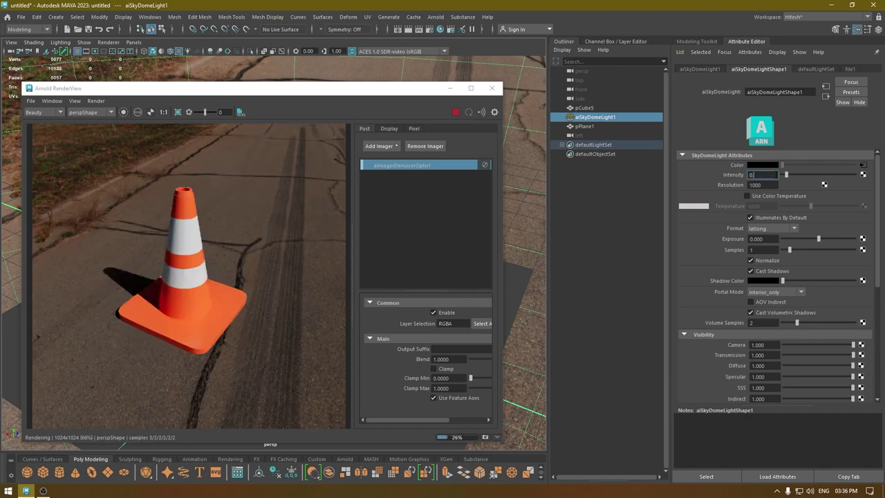
type(".85")
key("Return")
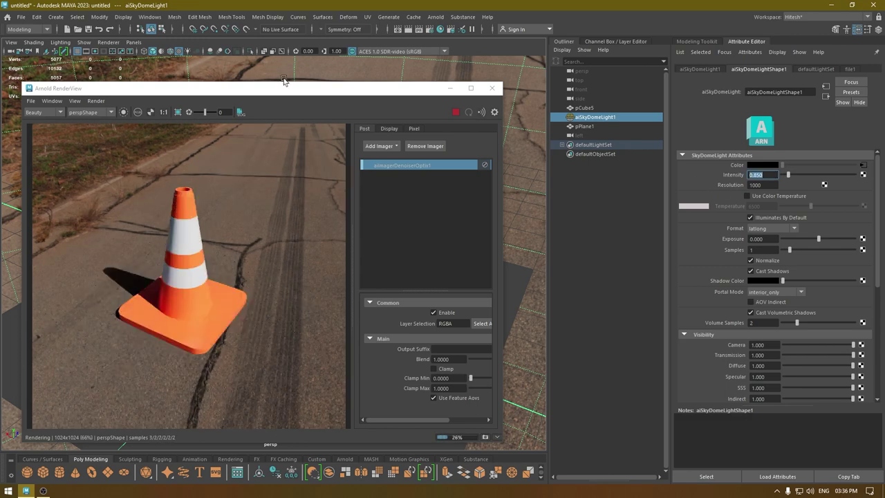
Step: Move the RenderView off the cone and reframe the perspective camera slightly farther away at a lower angle
left_click_drag(302, 89, 599, 19)
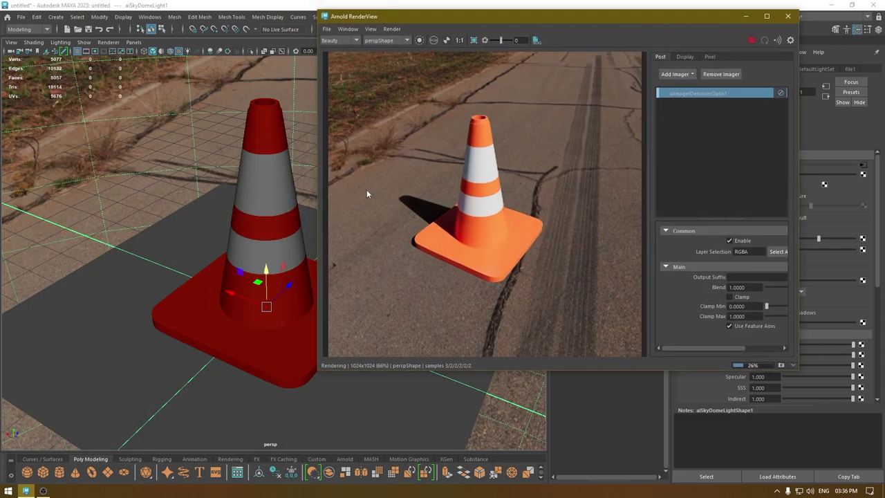
scroll(503, 176, "down", 2)
scroll(503, 176, "up", 2)
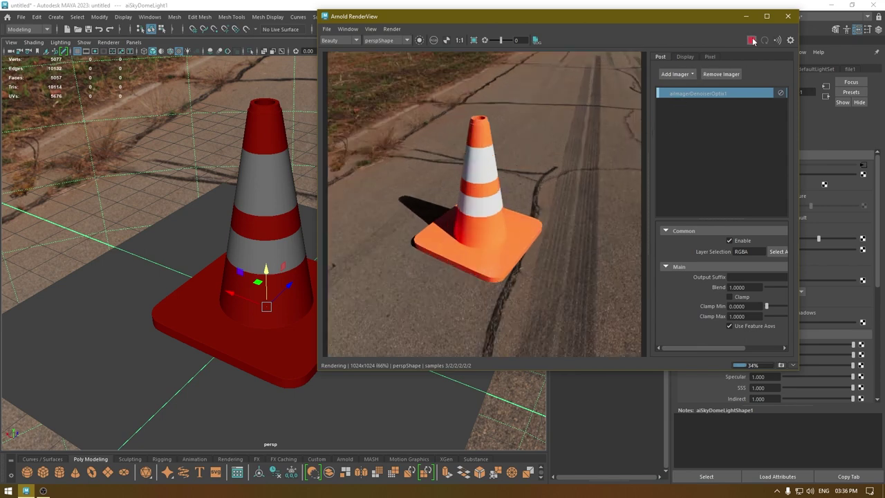
right_click_drag(194, 309, 194, 265, "alt")
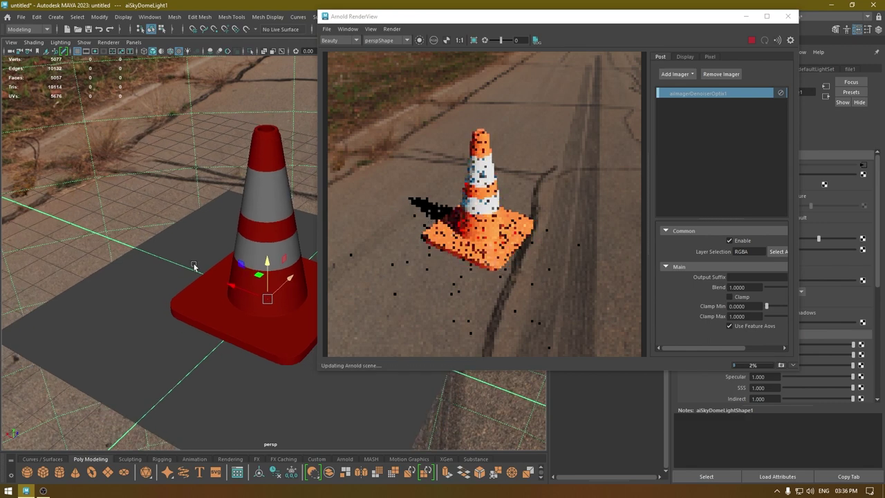
left_click_drag(194, 266, 193, 261, "alt")
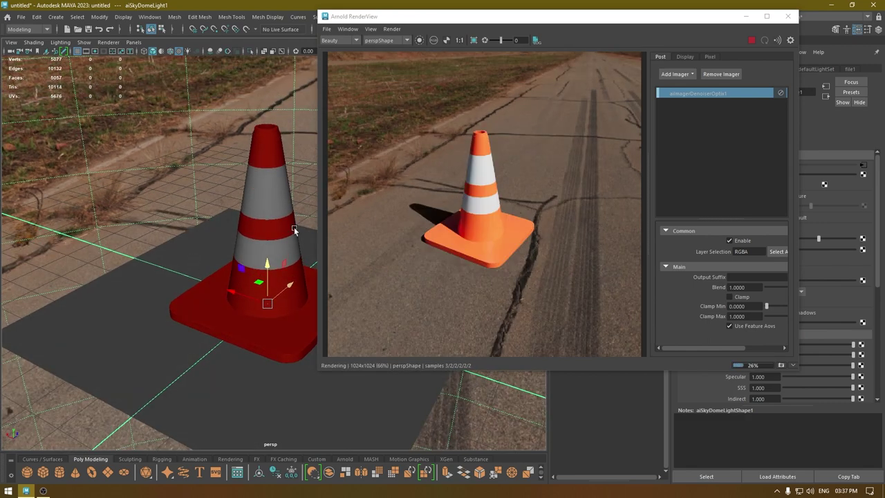